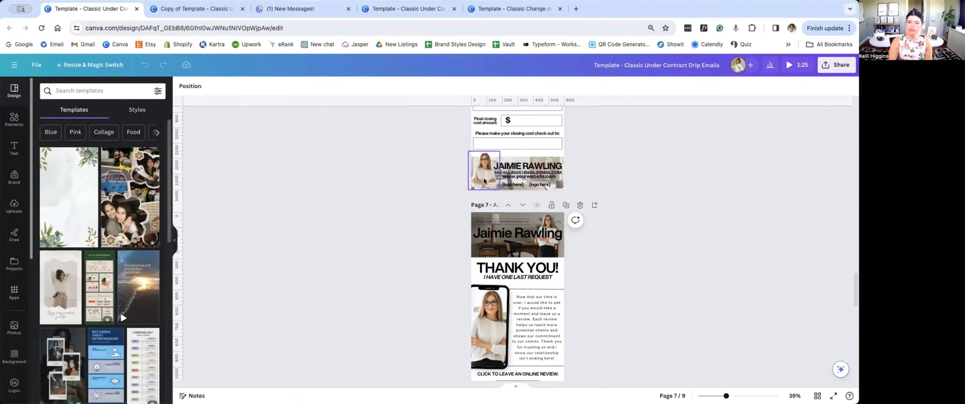
Step: Close the two extra template tabs at the end and switch to the copied Classic Under Contract Drip Emails design
scroll(396, 223, up, 4)
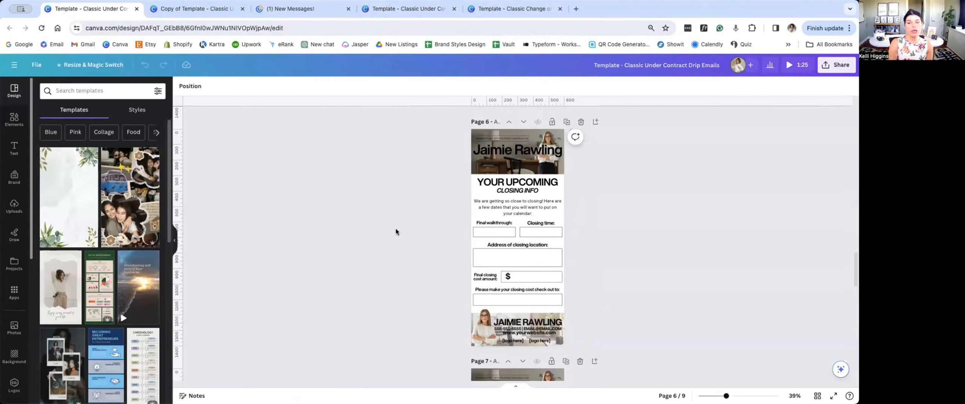
scroll(406, 275, up, 6)
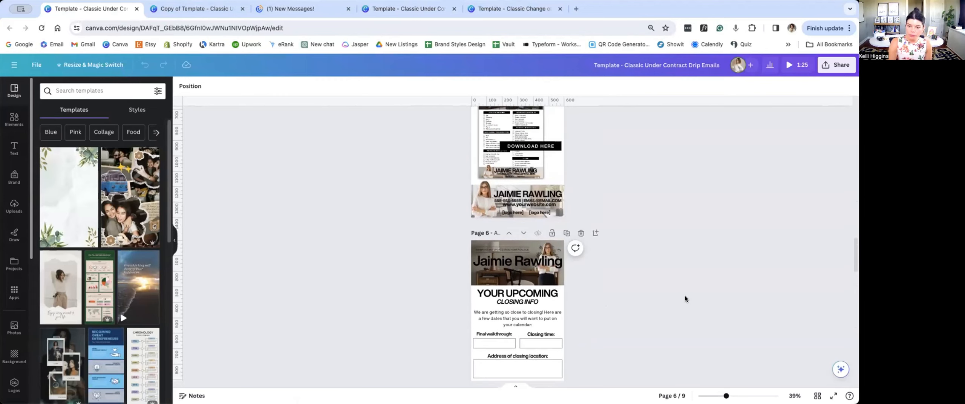
scroll(598, 230, up, 1)
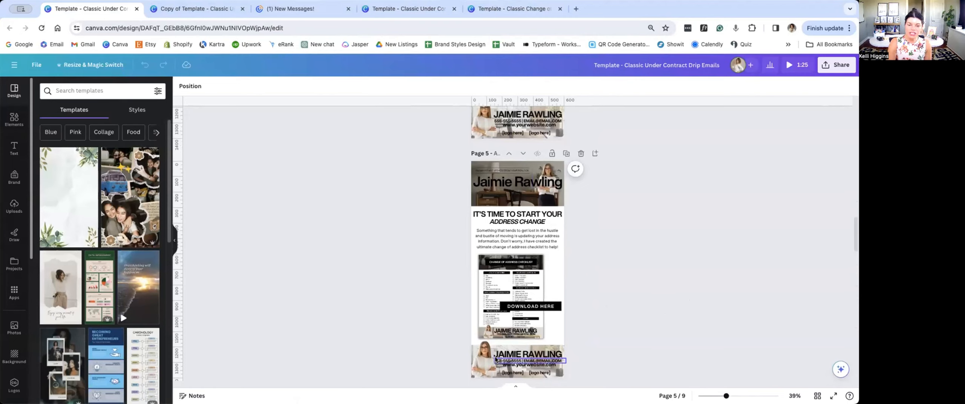
scroll(531, 353, up, 20)
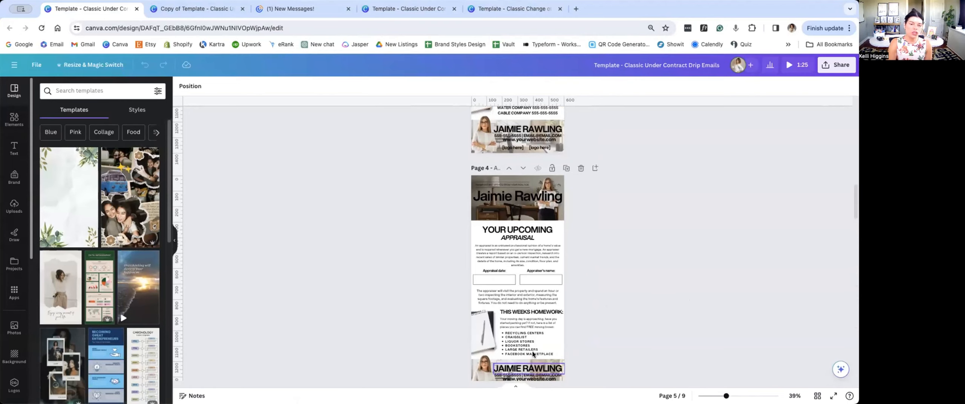
scroll(543, 354, up, 1)
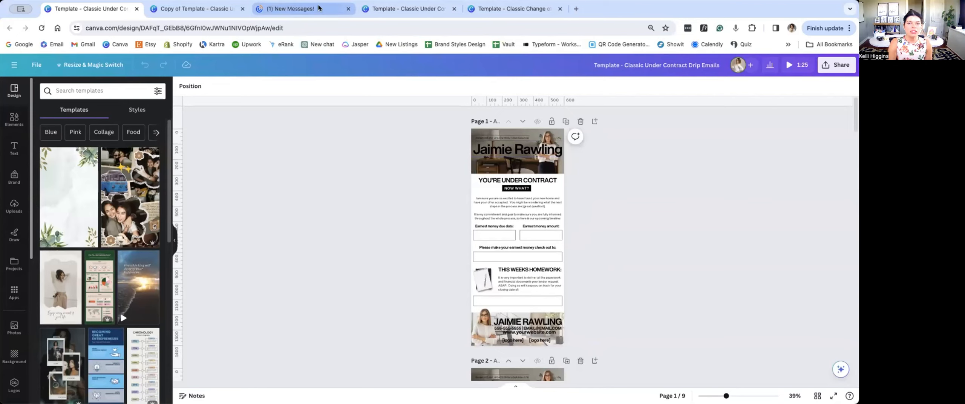
click(454, 9)
click(454, 8)
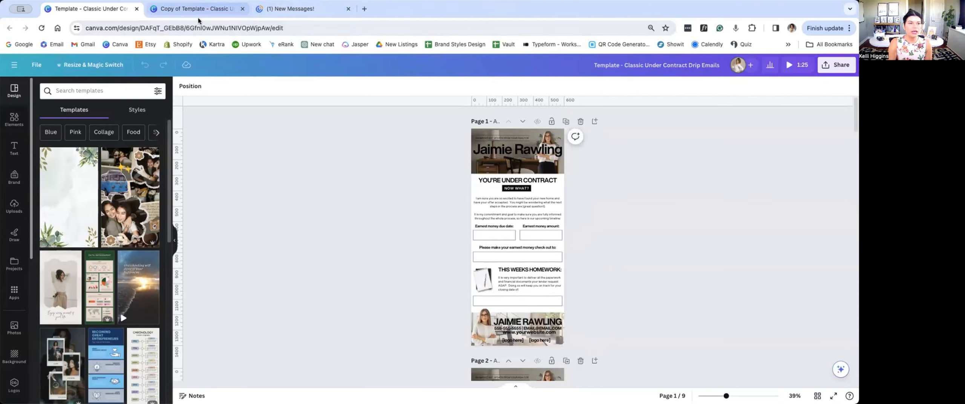
click(193, 9)
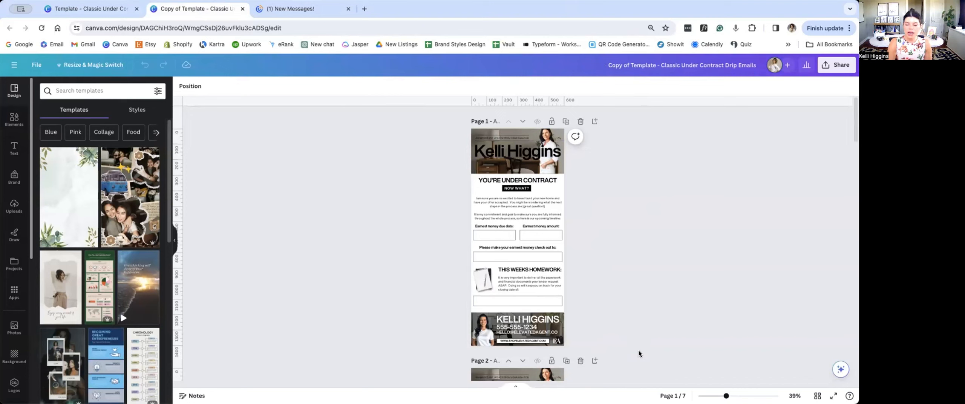
Step: Shift the portrait in page 1's footer banner upward to expose its lower edge, and move it back down into the banner
scroll(638, 354, up, 5)
scroll(637, 356, down, 1)
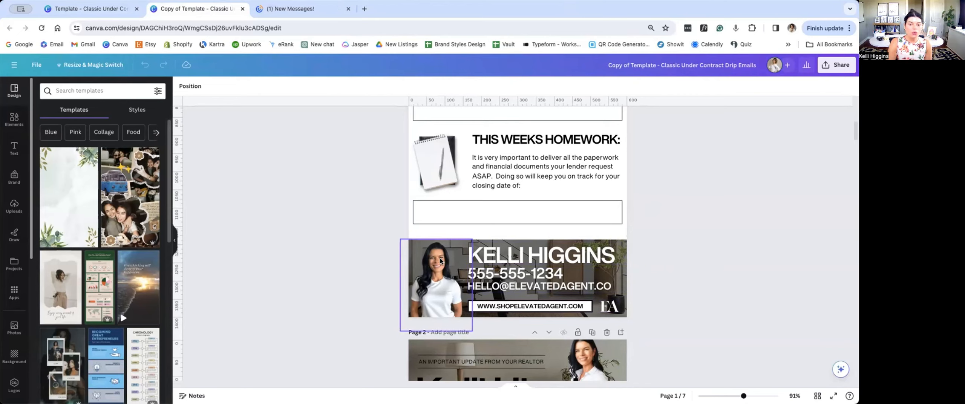
scroll(437, 268, up, 3)
scroll(435, 273, down, 4)
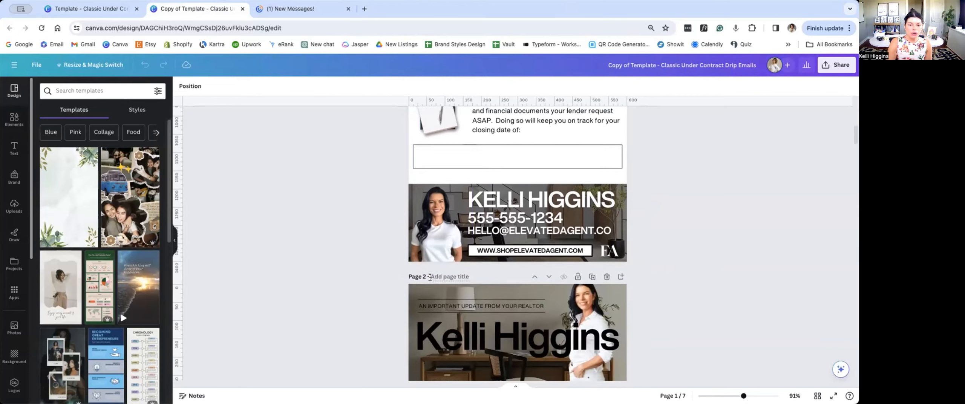
scroll(431, 279, up, 2)
scroll(430, 280, down, 3)
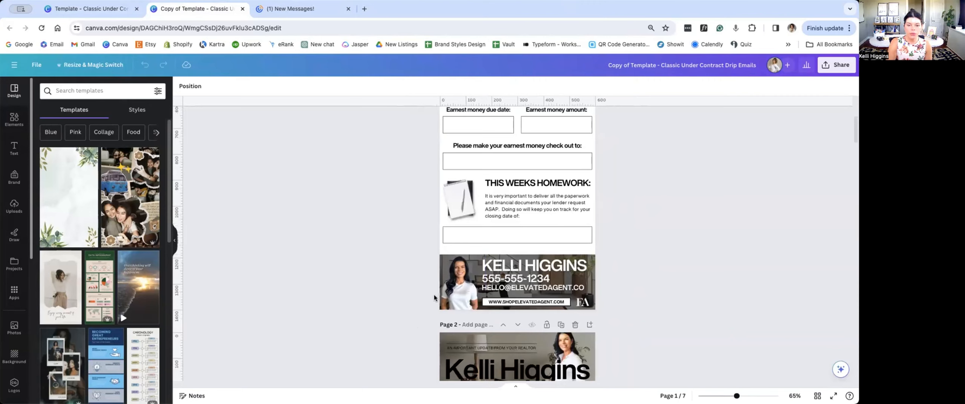
mouse_move(461, 280)
mouse_down()
mouse_move(484, 243)
mouse_move(459, 284)
mouse_move(458, 266)
mouse_up()
scroll(459, 304, up, 3)
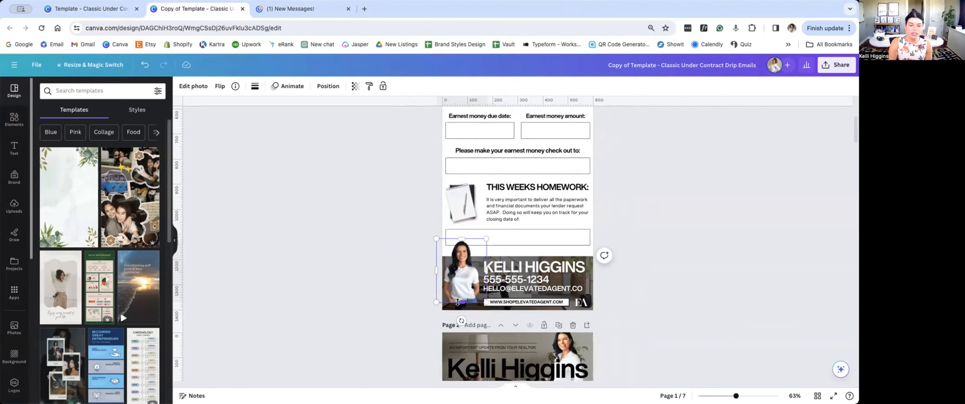
scroll(458, 304, up, 5)
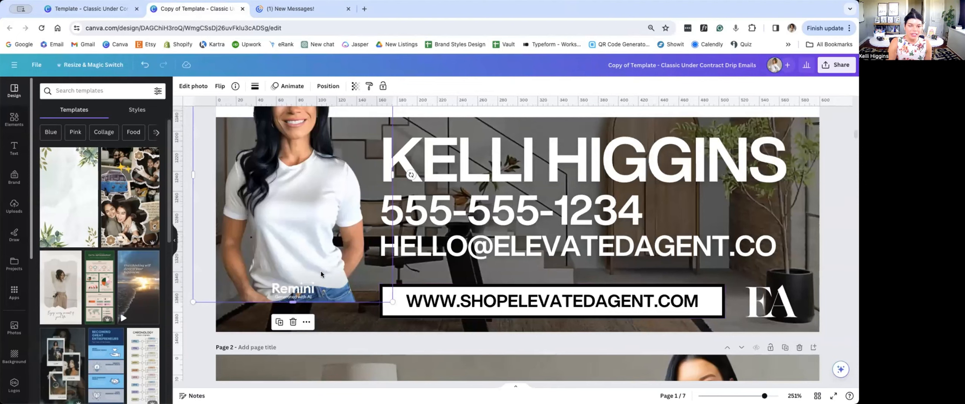
scroll(312, 268, down, 5)
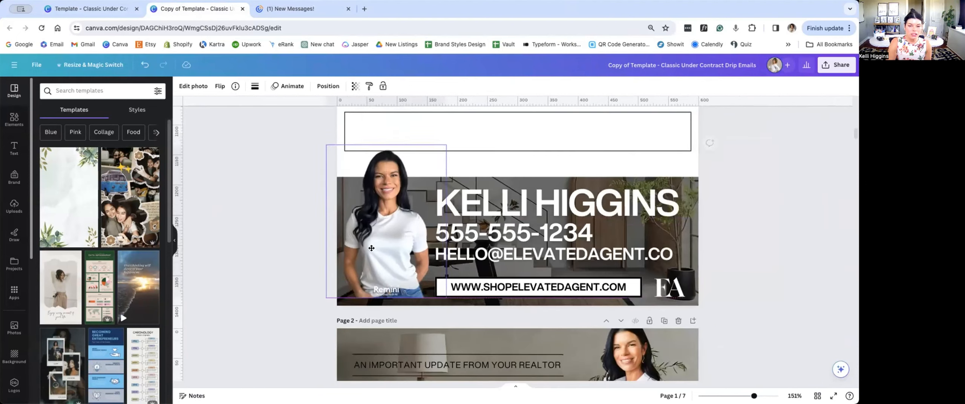
drag(373, 263, 370, 274)
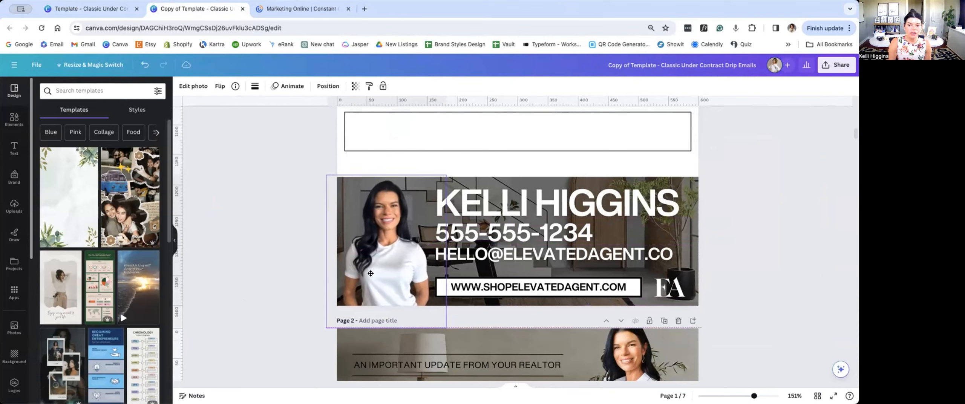
click(289, 225)
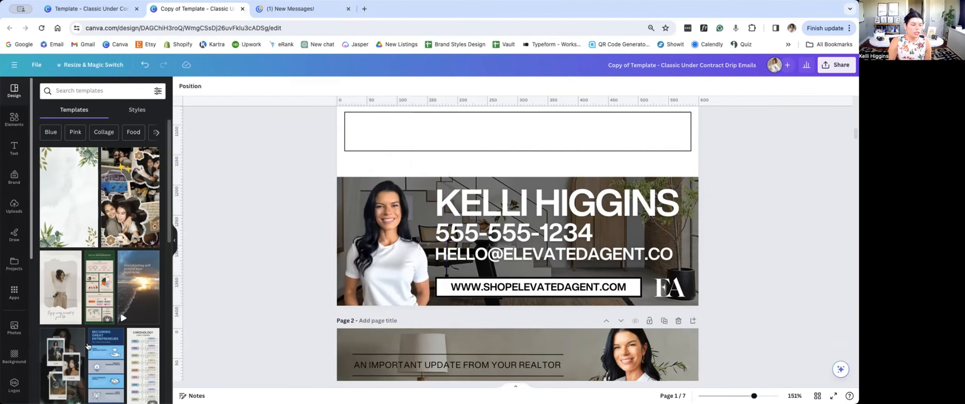
Step: Open the photo folder that holds the agent's AI-generated portraits
scroll(78, 334, down, 1)
scroll(21, 375, down, 9)
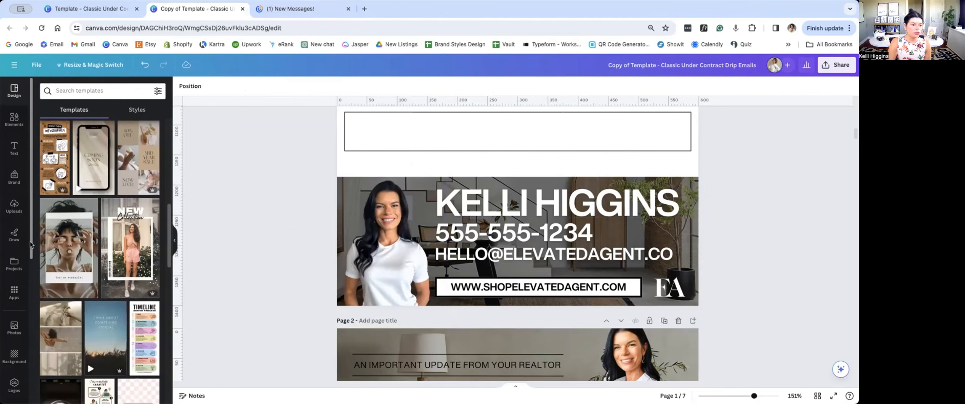
scroll(19, 371, down, 7)
click(14, 329)
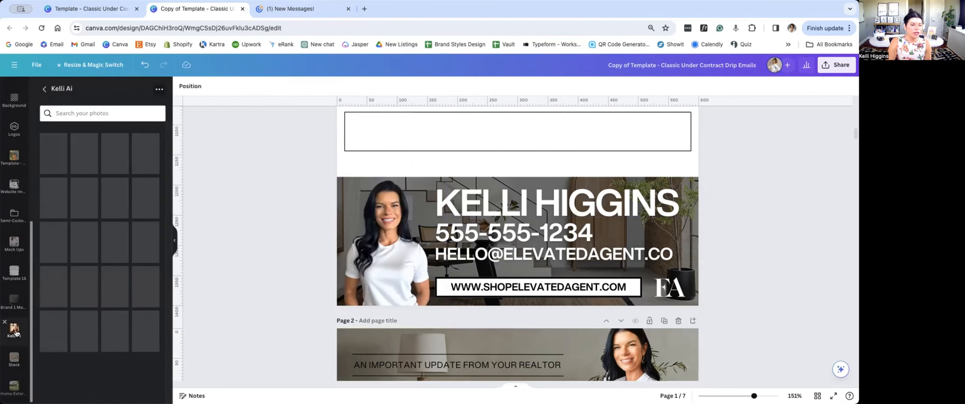
Step: Look through the AI-generated portraits in the folder, comparing their outfits, poses and backgrounds
scroll(95, 307, down, 10)
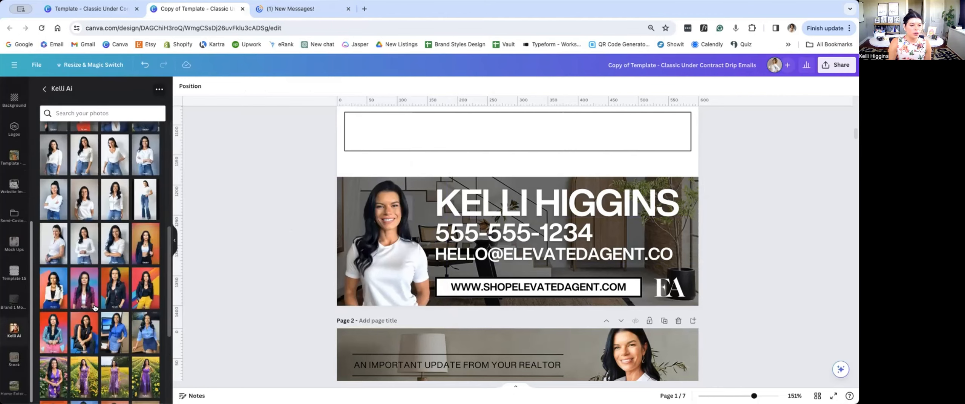
scroll(95, 308, down, 5)
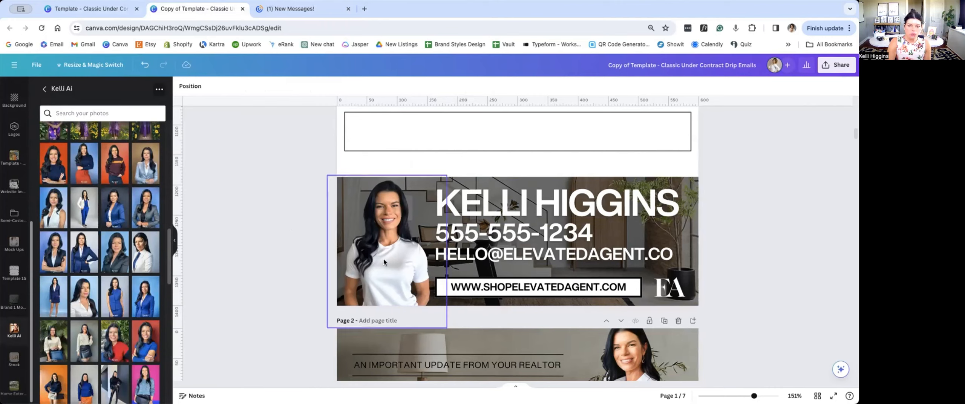
scroll(116, 294, down, 6)
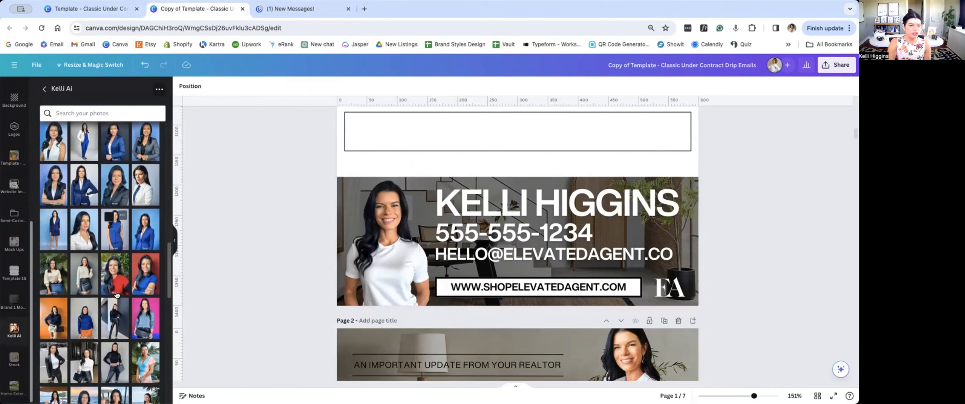
scroll(116, 295, down, 10)
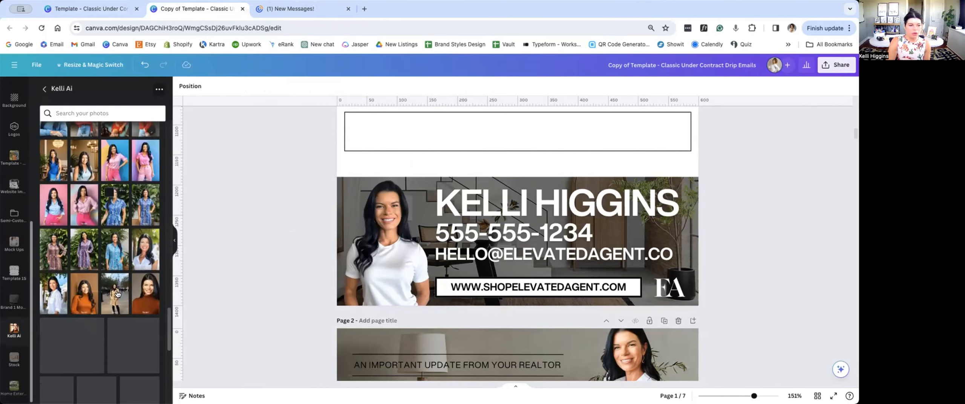
scroll(119, 287, down, 5)
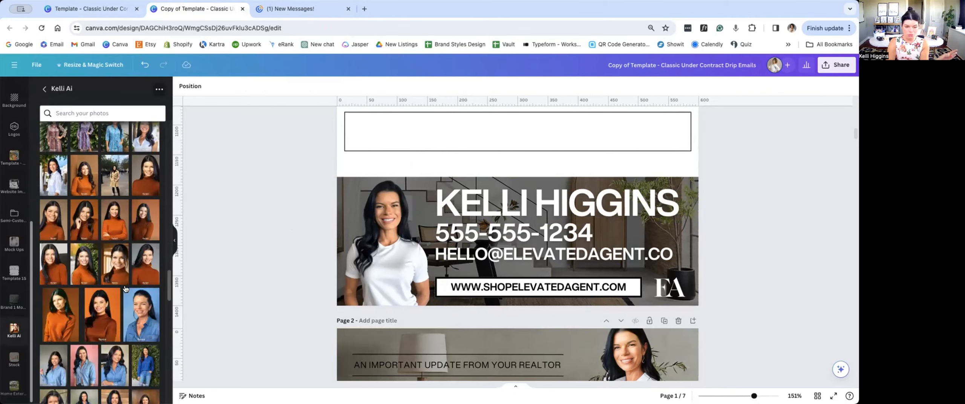
scroll(124, 289, down, 3)
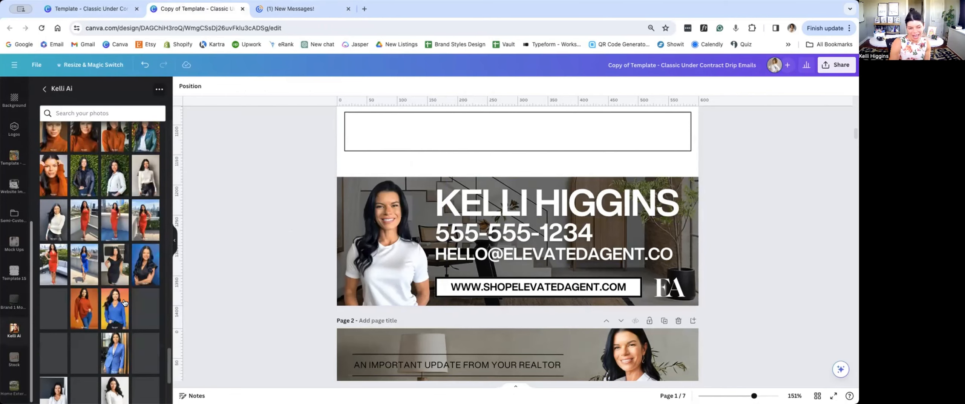
scroll(124, 302, down, 4)
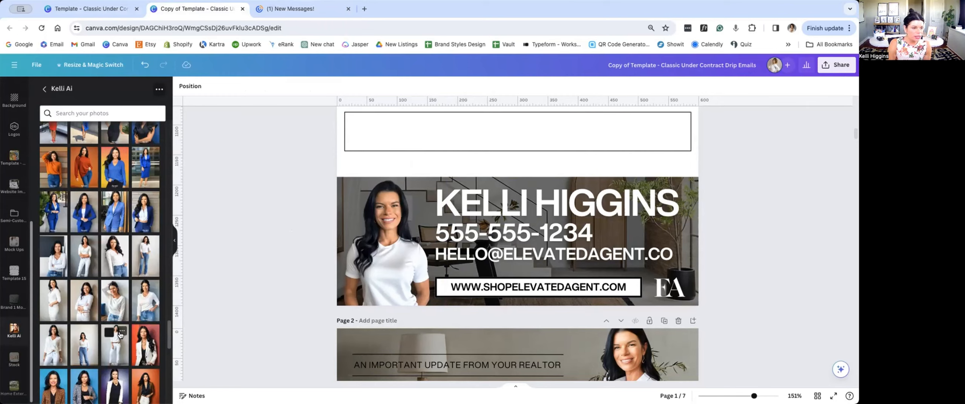
scroll(120, 335, down, 15)
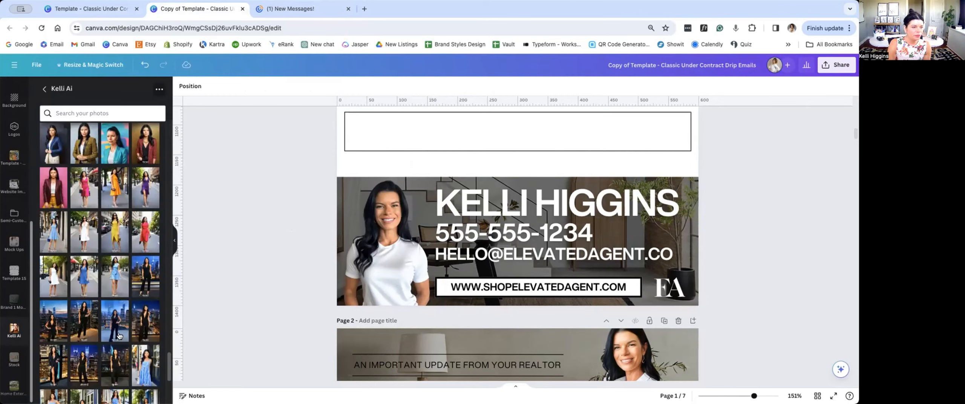
Step: Insert the white T-shirt and jeans portrait on page 1 and place it over the homework section
scroll(120, 334, up, 10)
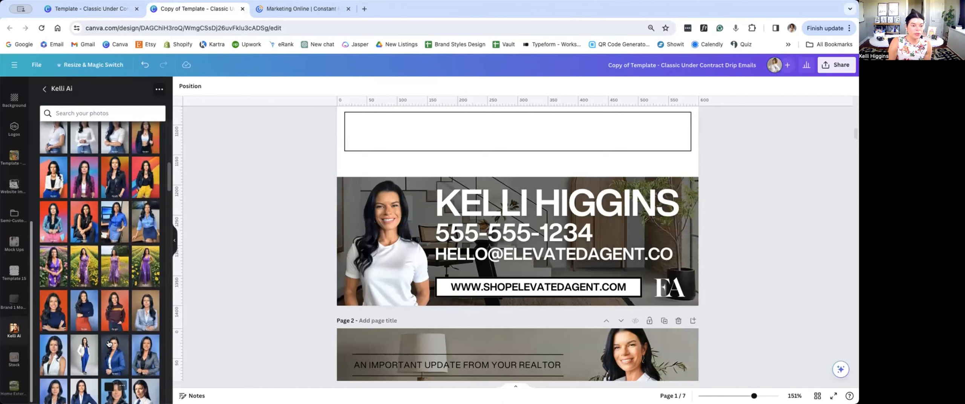
scroll(109, 344, up, 3)
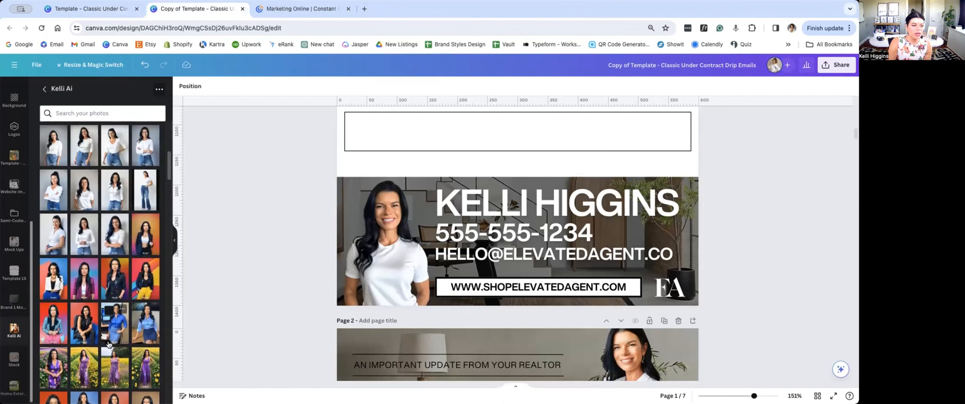
scroll(109, 344, up, 2)
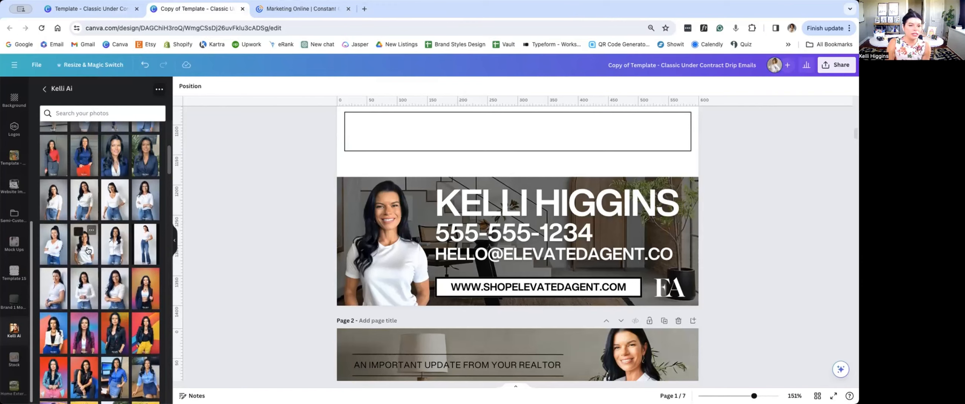
scroll(630, 262, down, 5)
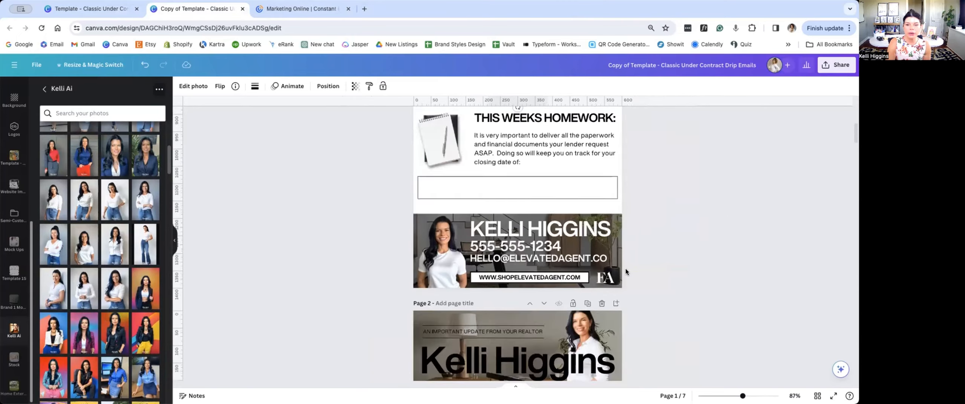
scroll(626, 270, up, 3)
scroll(626, 270, down, 3)
scroll(625, 270, down, 2)
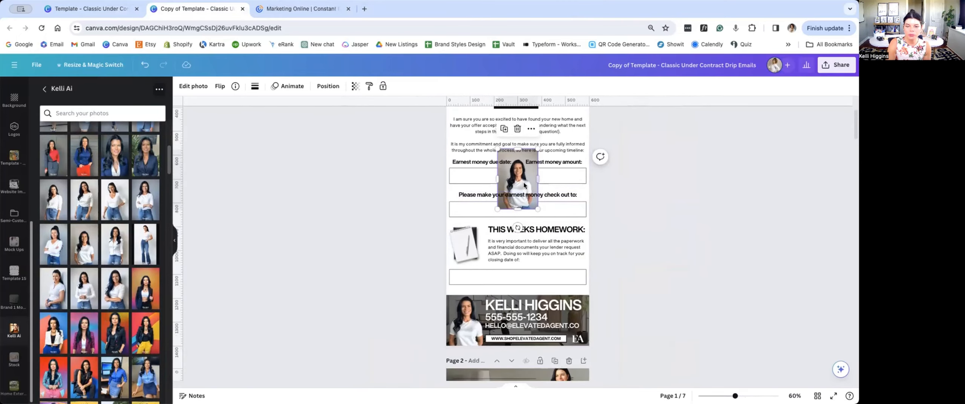
drag(524, 185, 523, 245)
scroll(614, 264, up, 3)
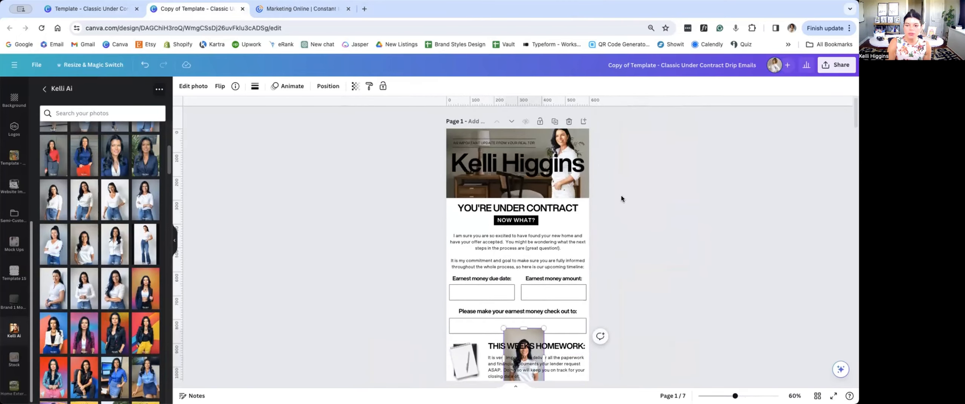
Step: Add a blank page after page 1 and move the inserted portrait onto it
click(583, 121)
scroll(593, 314, up, 3)
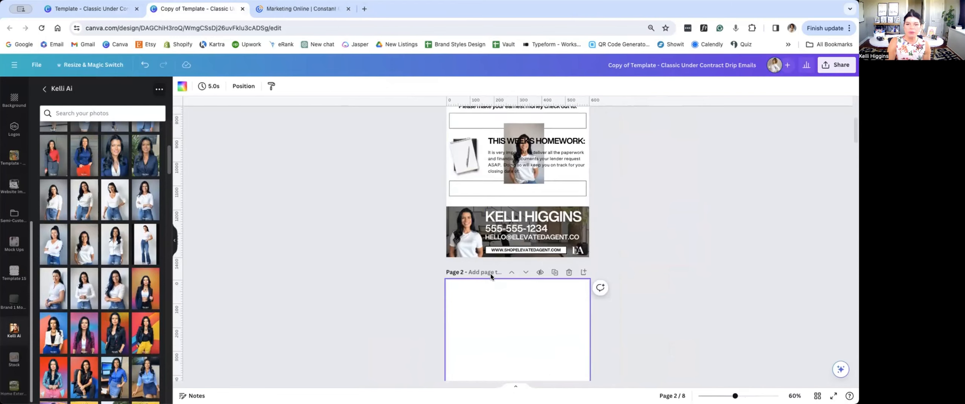
drag(527, 185, 507, 348)
scroll(505, 343, down, 4)
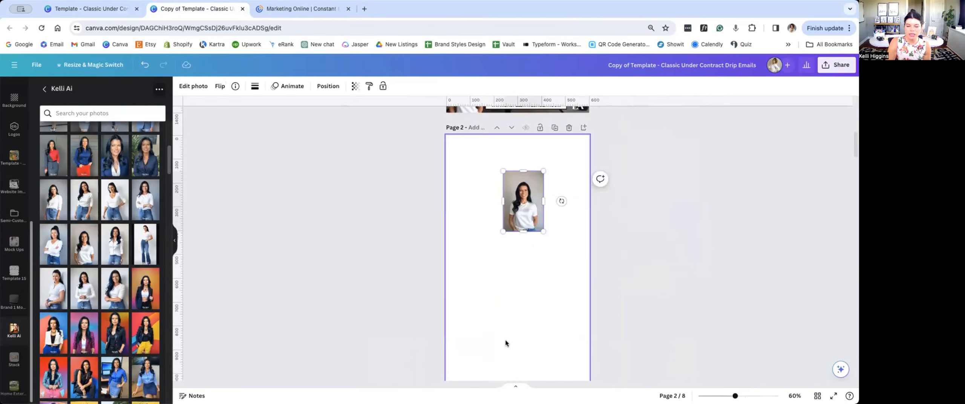
Step: Enlarge the portrait to nearly the full width of the blank page, center it, and open its photo editing options
drag(503, 232, 413, 366)
drag(489, 255, 529, 247)
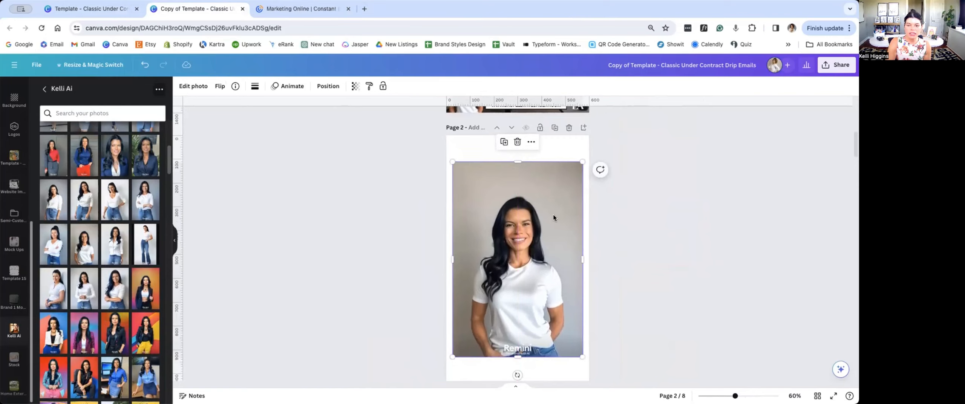
click(196, 87)
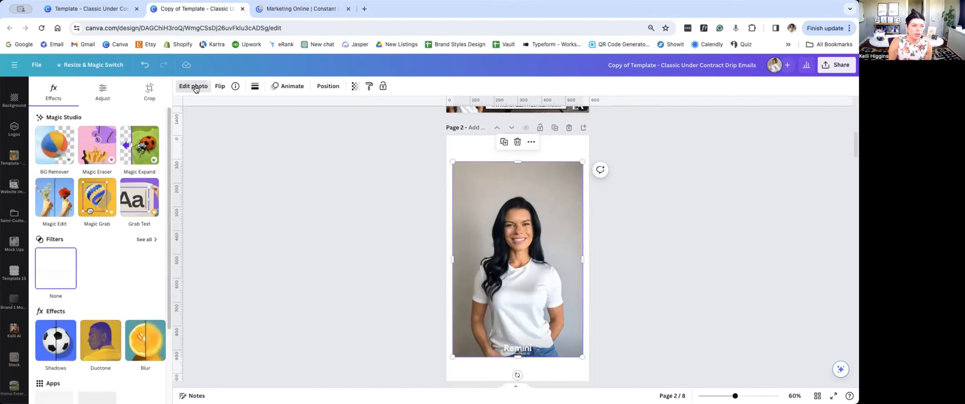
Step: Remove the portrait's background, crop its empty margins and the watermark strip at its base, and shrink it to about half size
click(62, 141)
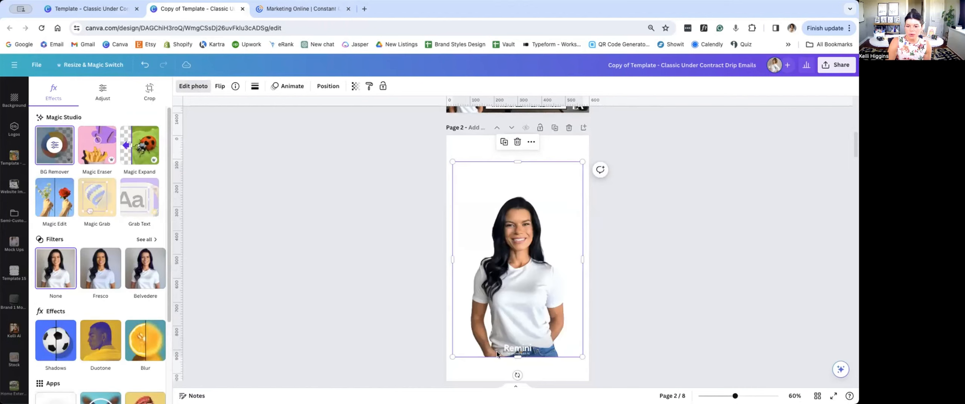
drag(518, 356, 521, 342)
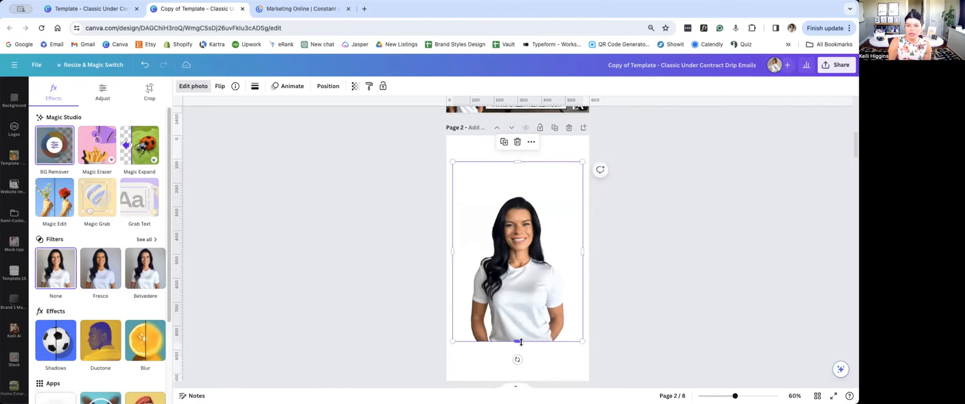
drag(564, 162, 569, 197)
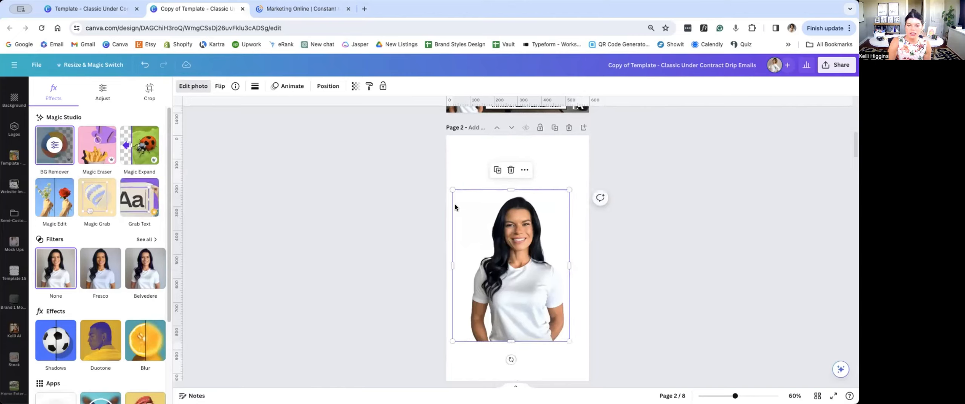
drag(457, 205, 463, 207)
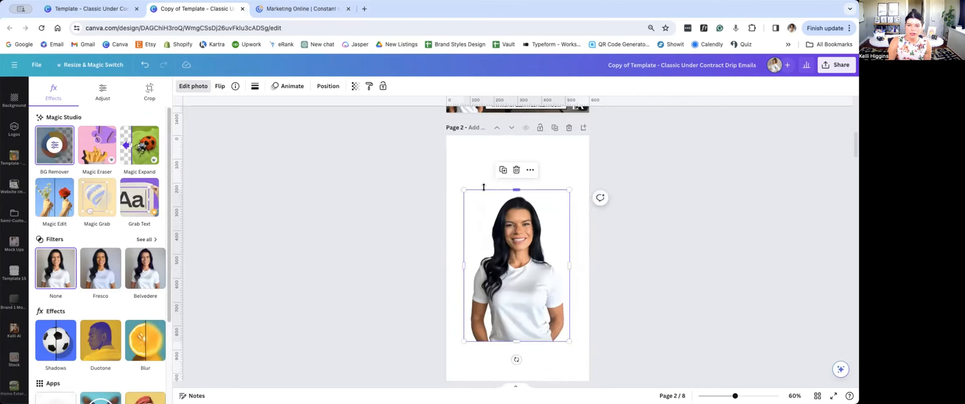
drag(569, 190, 527, 280)
Step: Delete page 2 together with the cut-out portrait after comparing it with the portraits in page 1's header and footer
scroll(526, 280, up, 7)
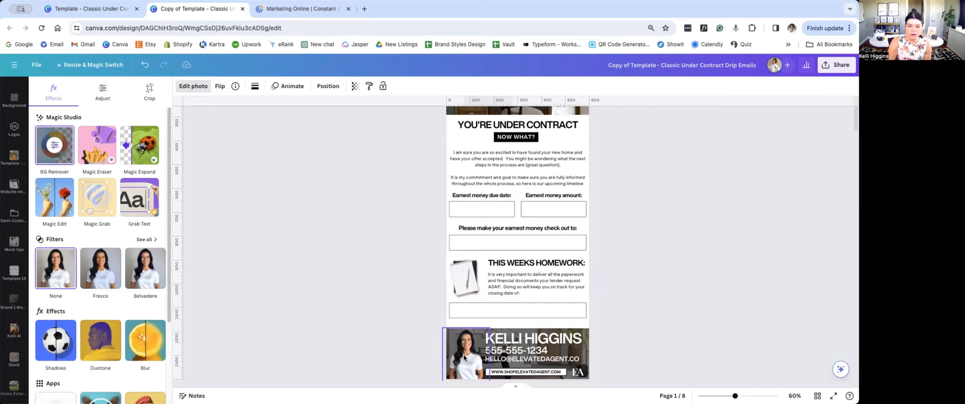
scroll(463, 357, up, 3)
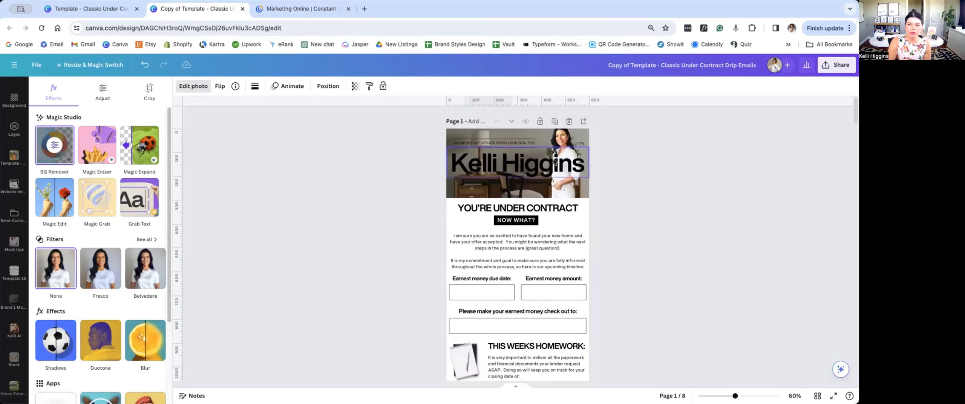
scroll(630, 203, down, 2)
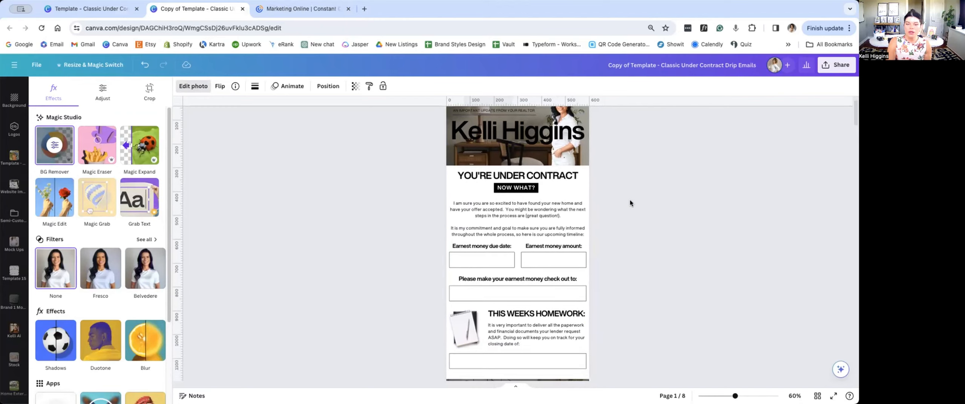
scroll(630, 203, up, 2)
scroll(630, 203, down, 12)
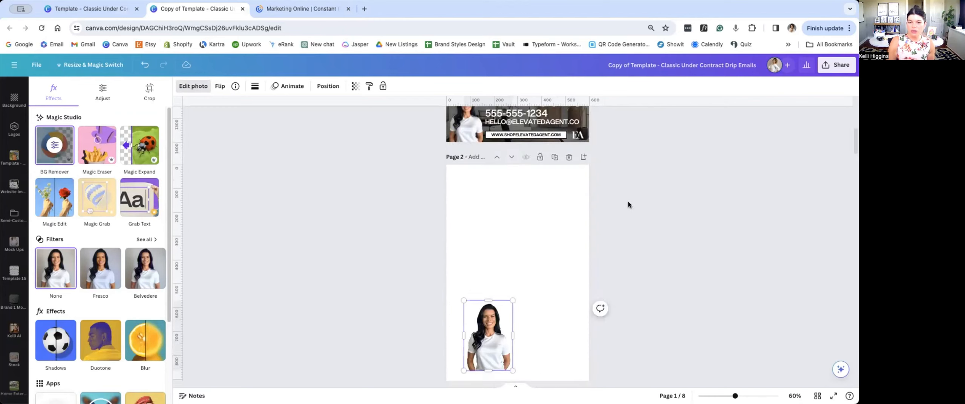
scroll(625, 200, up, 4)
scroll(624, 201, up, 1)
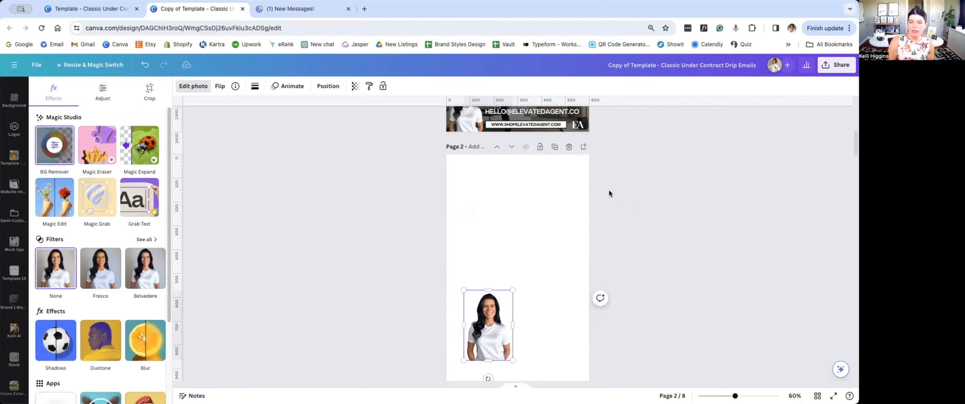
click(569, 148)
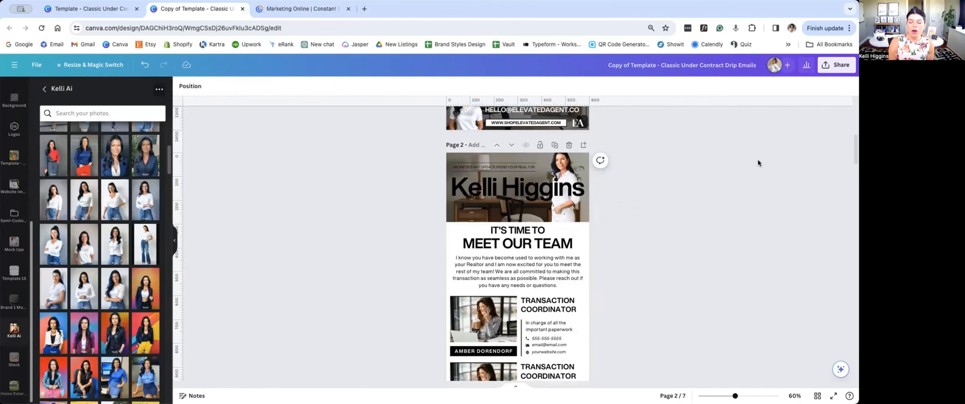
Step: Compare page 1 of the customized copy with page 1 of the original template, and return to the copy
scroll(757, 154, down, 1)
scroll(655, 194, up, 10)
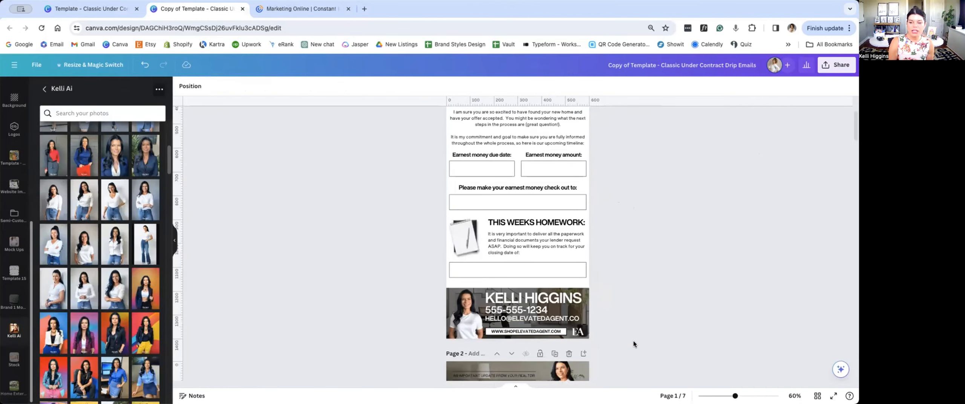
click(90, 5)
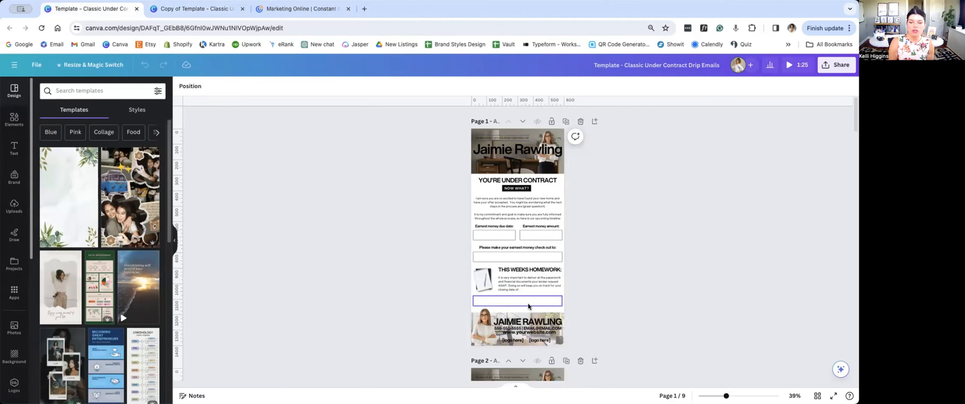
click(196, 9)
scroll(542, 267, up, 5)
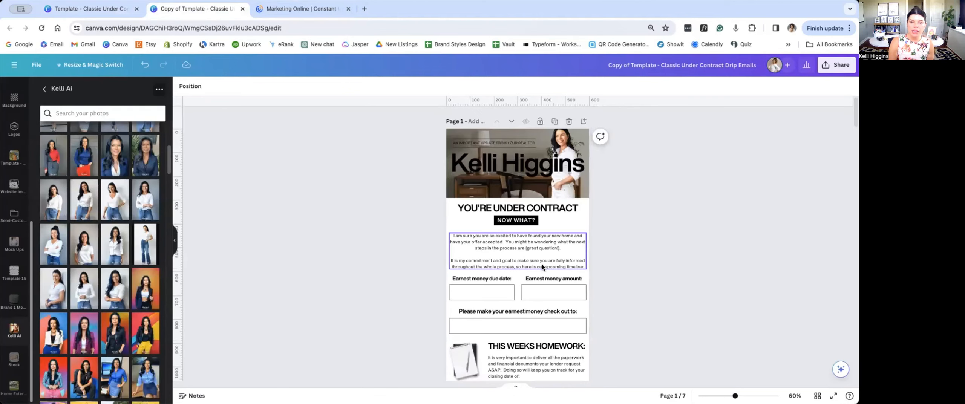
Step: Delete all header banner and footer banner elements from the "Meet Our Team" page, page 2
scroll(519, 252, down, 10)
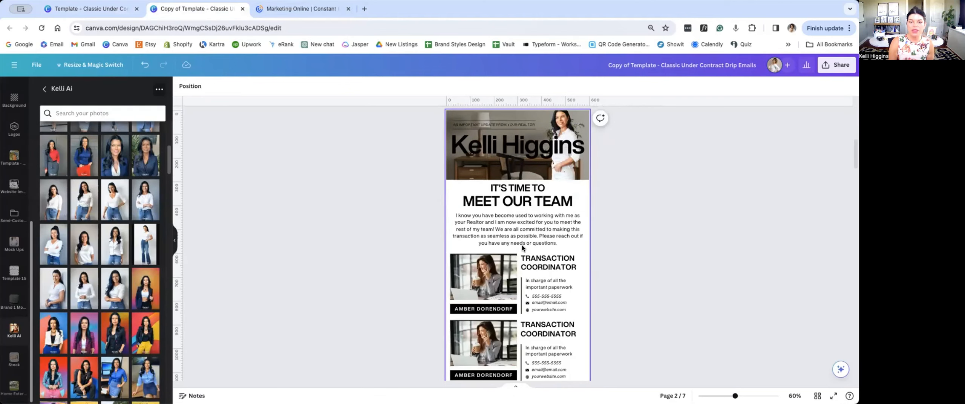
scroll(445, 172, up, 2)
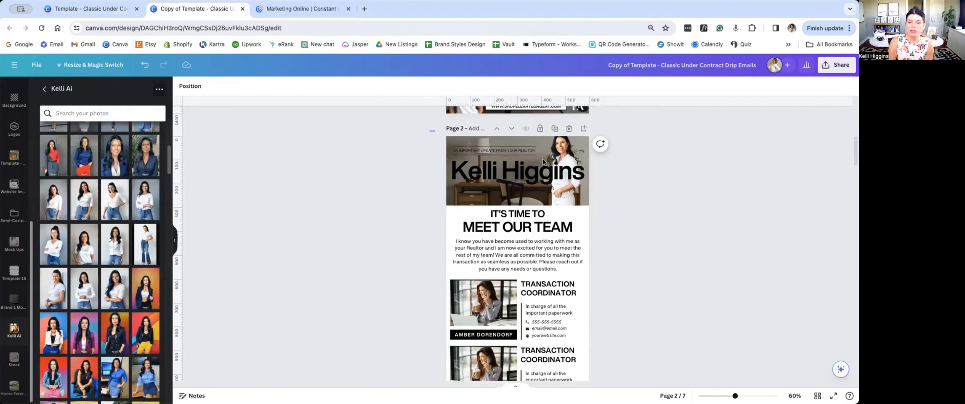
drag(431, 142, 620, 204)
key(Delete)
scroll(620, 206, down, 5)
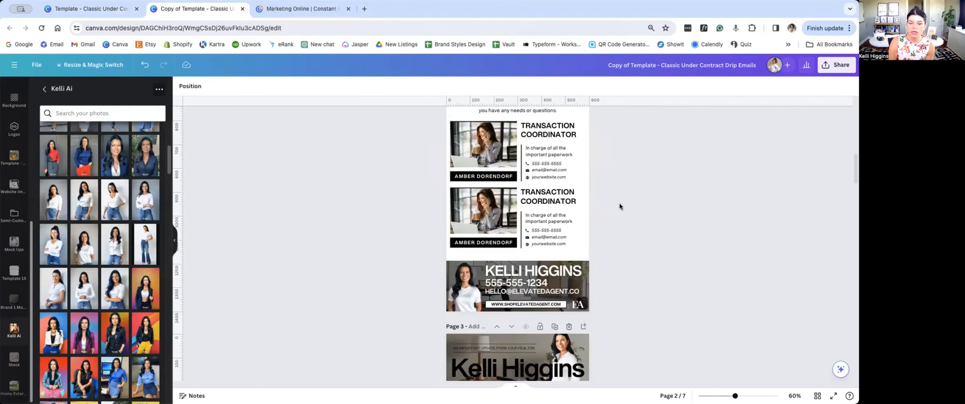
drag(606, 313, 374, 254)
key(Delete)
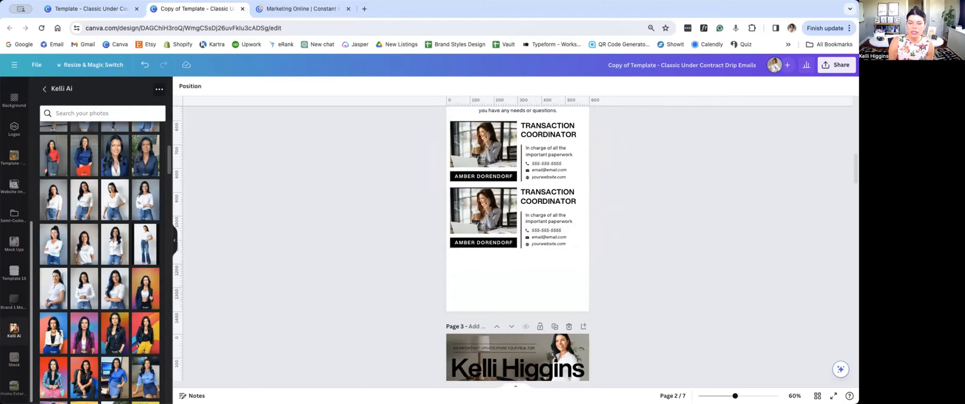
Step: Delete the header and footer banner elements from the "Your Upcoming Inspections" page, page 3
scroll(376, 251, down, 3)
drag(415, 176, 392, 255)
key(Delete)
scroll(609, 280, down, 5)
key(Delete)
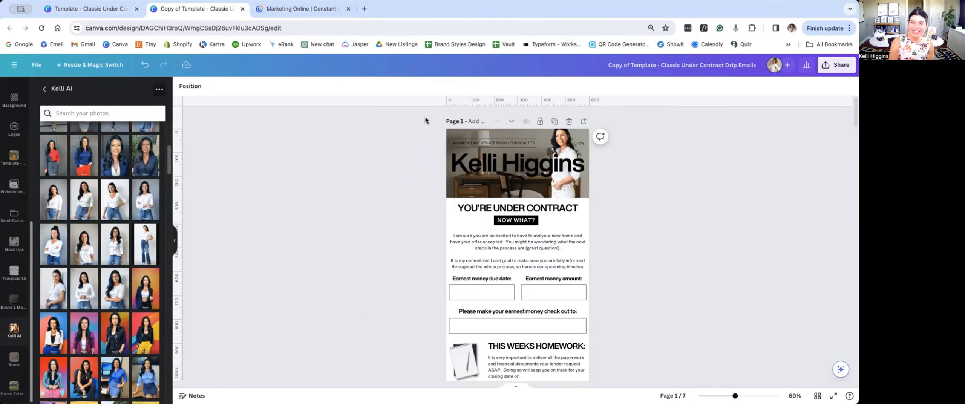
Step: Select all header and footer banner elements on page 1 together and copy them
drag(427, 119, 636, 194)
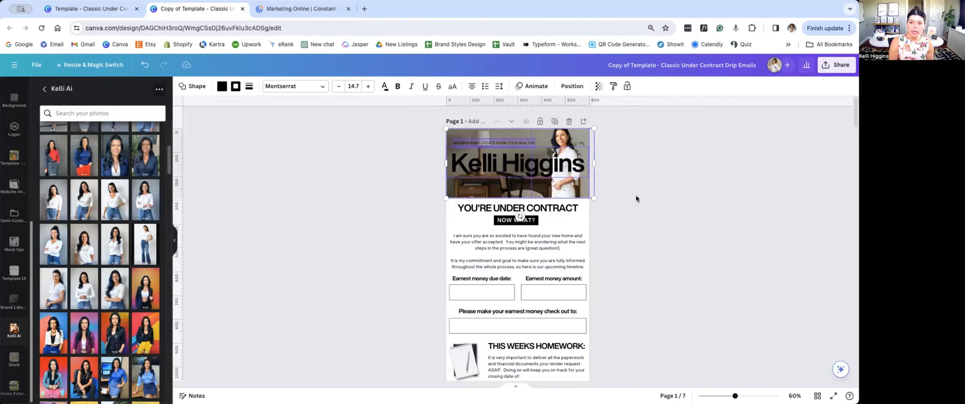
scroll(636, 197, down, 3)
scroll(637, 195, down, 2)
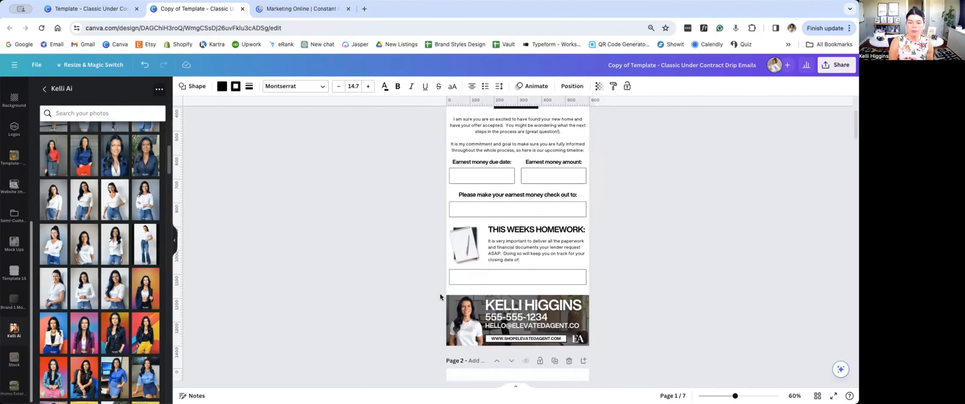
drag(428, 291, 603, 353)
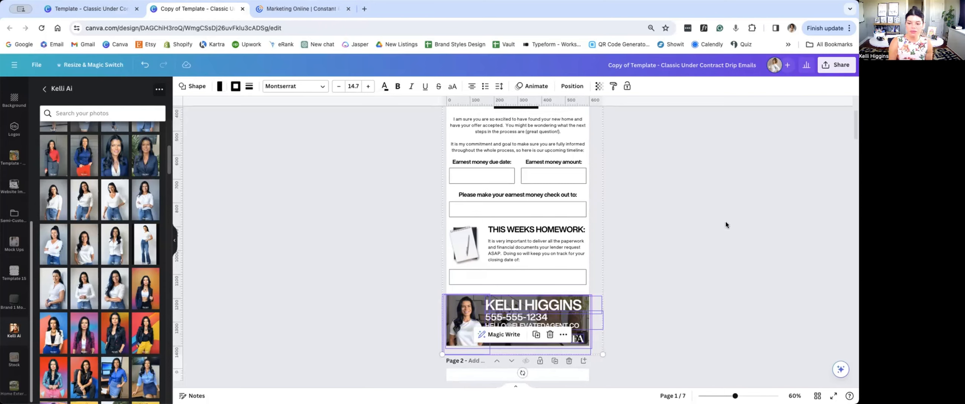
scroll(725, 221, down, 3)
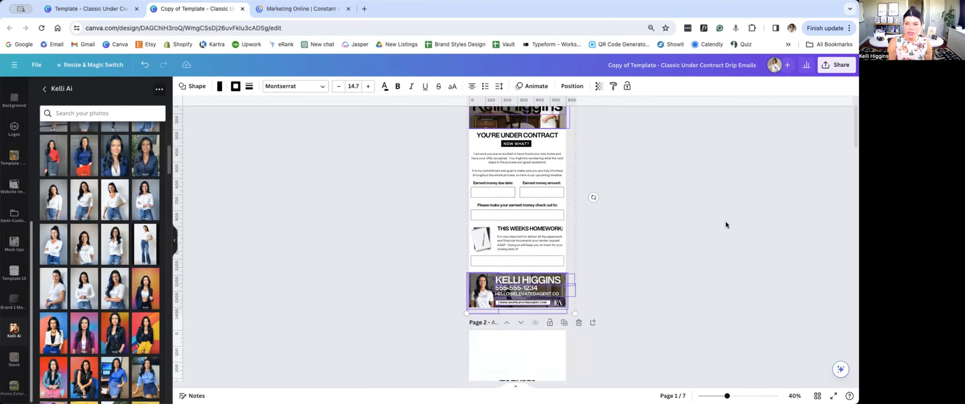
scroll(725, 221, up, 2)
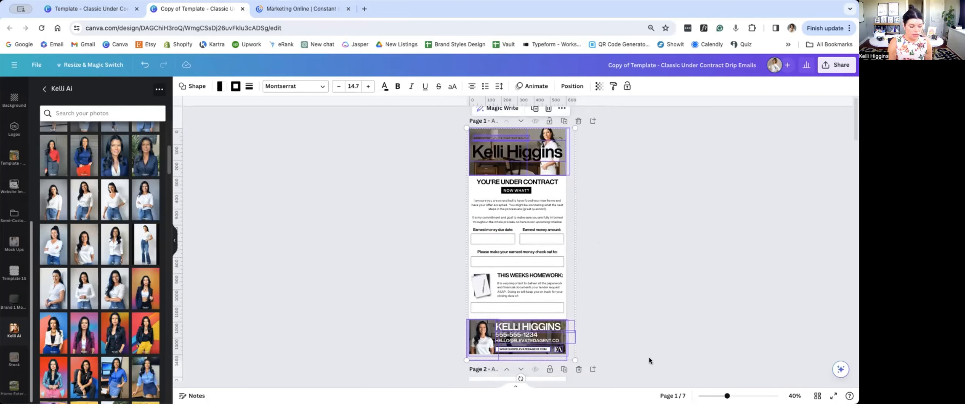
scroll(627, 321, down, 5)
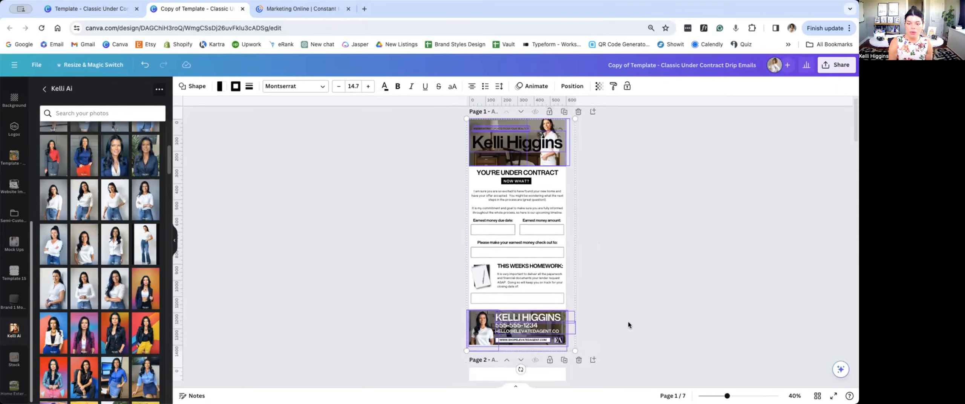
Step: Paste the copied header and footer banners onto the "Meet Our Team" page
scroll(628, 321, down, 1)
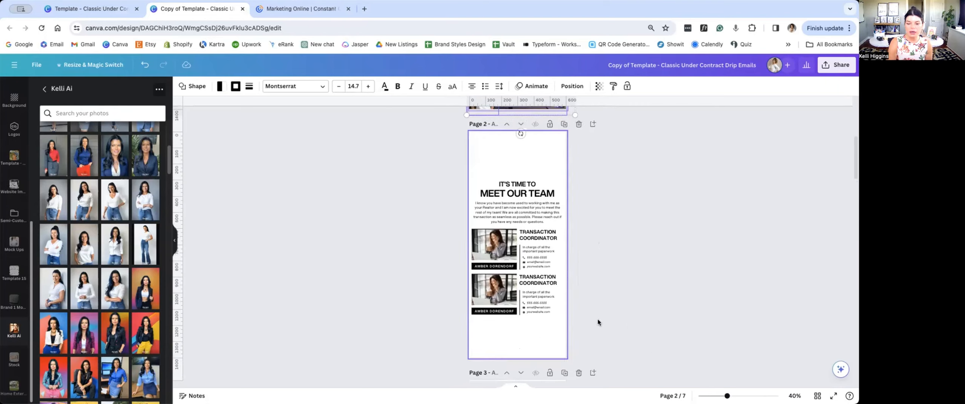
click(597, 319)
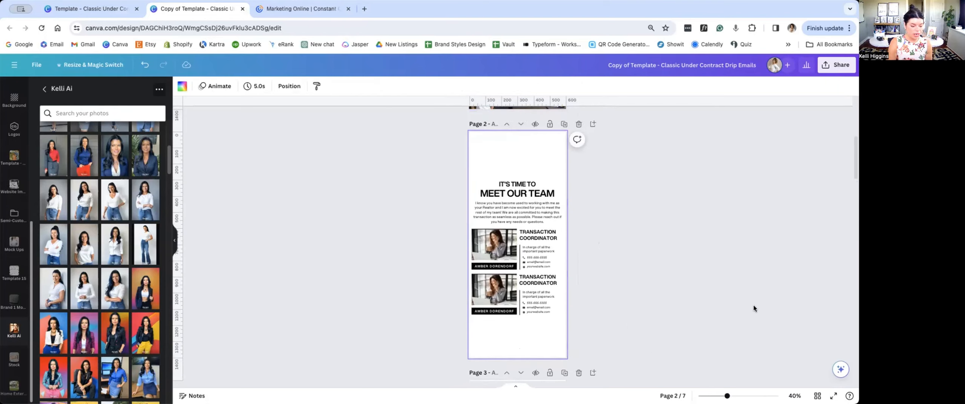
key(ctrl+v)
click(802, 182)
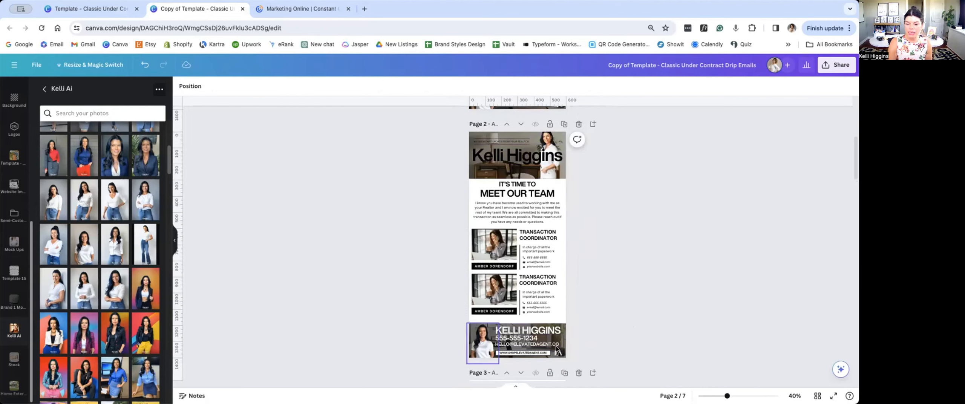
Step: Paste the copied header and footer banners onto the "Your Upcoming Inspections" page
scroll(539, 176, up, 5)
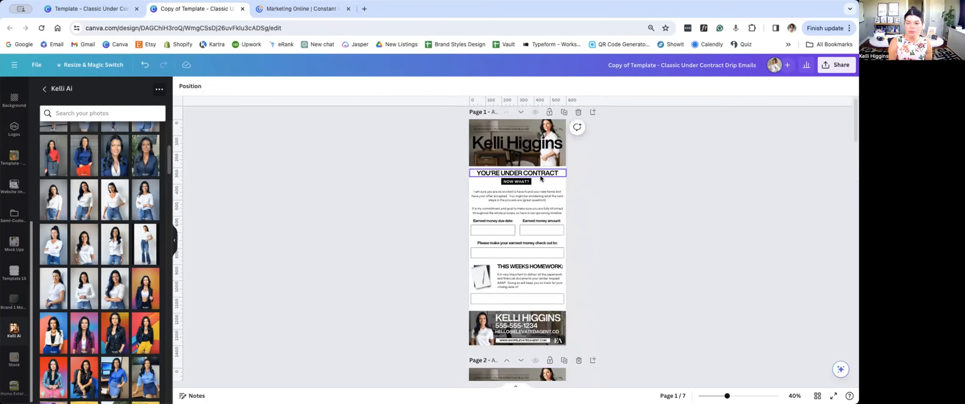
scroll(539, 175, down, 10)
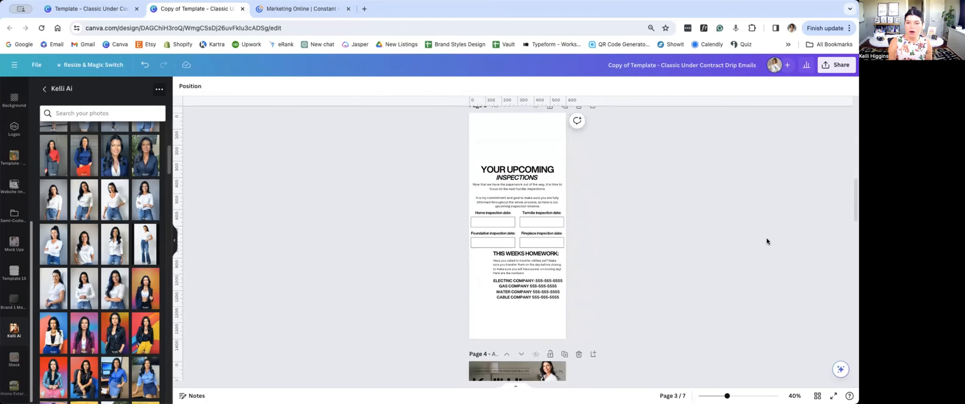
key(ctrl+v)
click(761, 283)
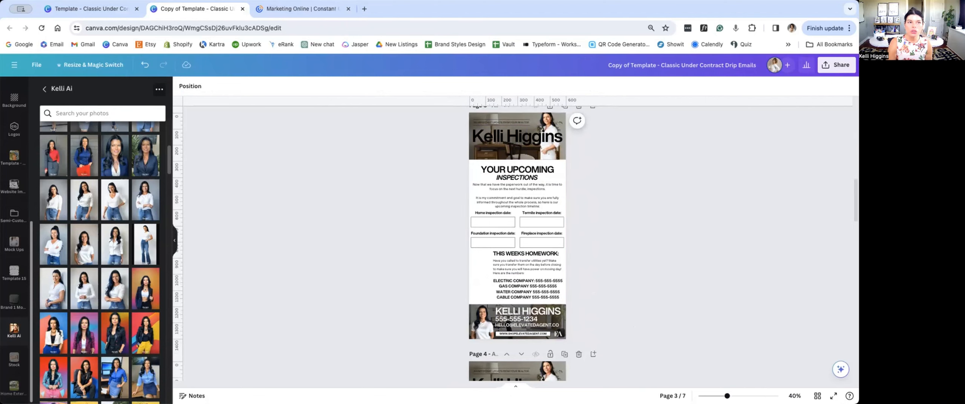
Step: Inspect the original template's page 3, selecting the notepad image beside the homework section
click(106, 13)
scroll(357, 327, down, 10)
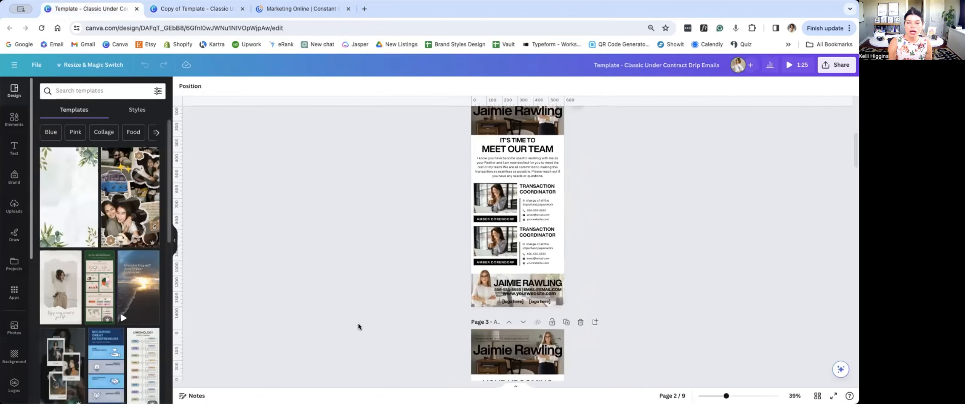
scroll(377, 294, up, 3)
click(467, 226)
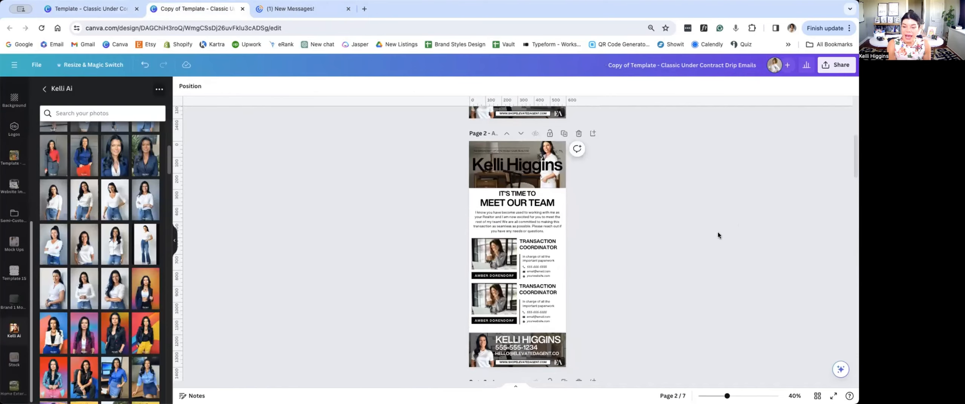
scroll(688, 227, down, 2)
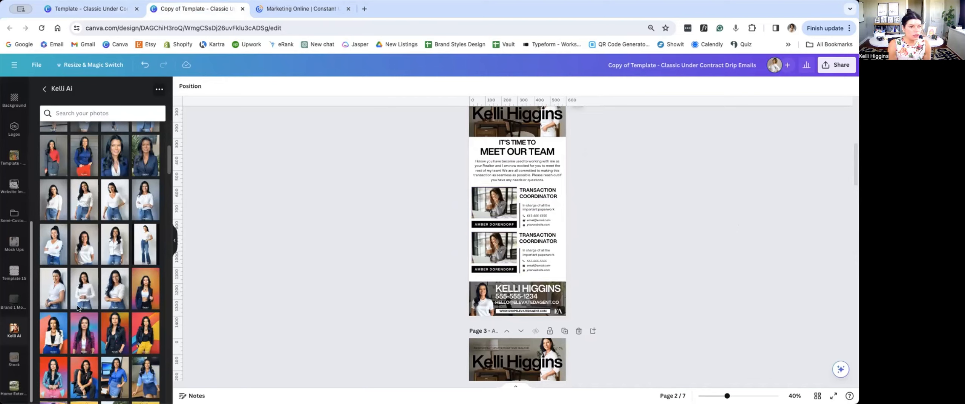
Step: Replace the first transaction coordinator's photo on page 2 with the close-up navy shirt portrait and select the photo
drag(145, 159, 487, 208)
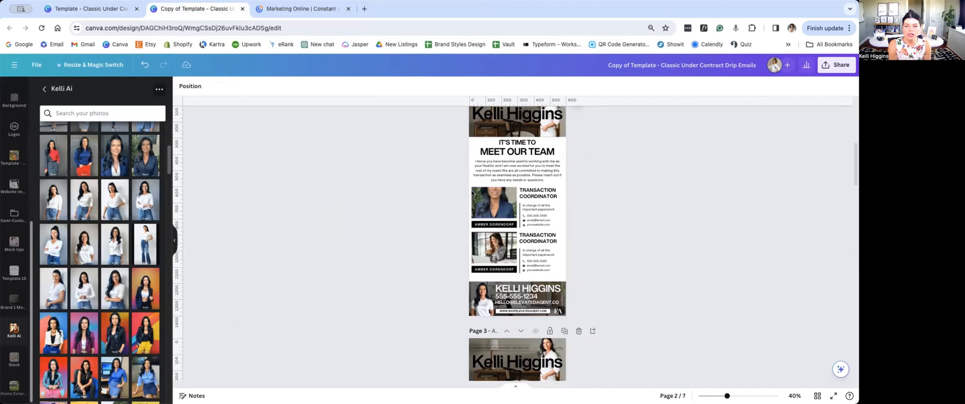
click(506, 203)
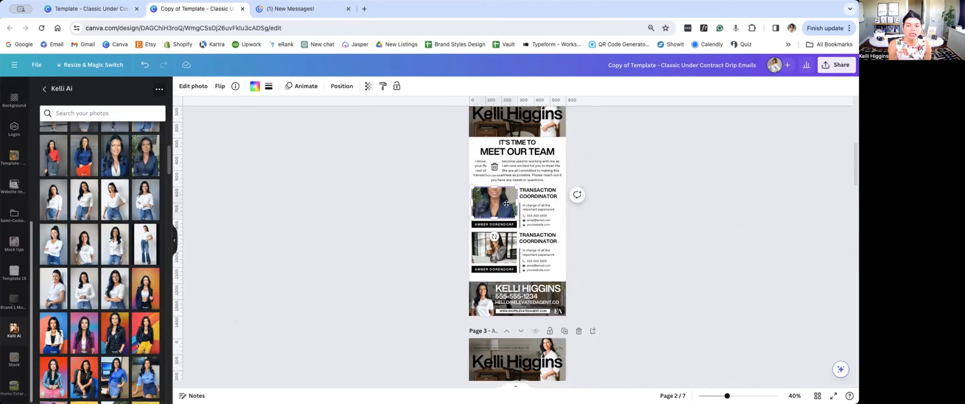
Step: Reposition the first transaction coordinator's photo inside its frame on page 2 so the full face shows
double_click(504, 209)
drag(505, 211, 505, 224)
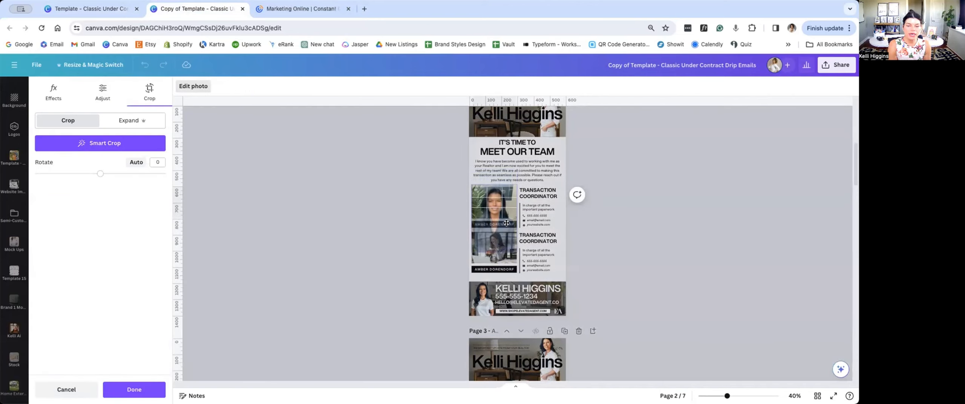
click(612, 254)
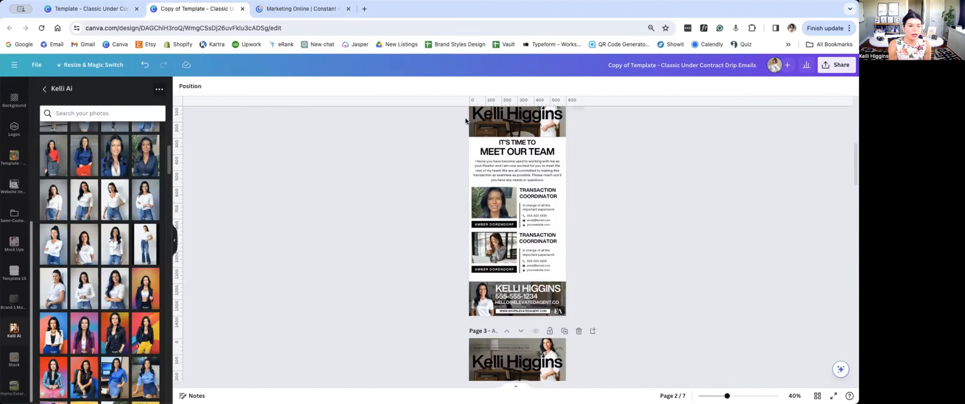
Step: Replace the second transaction coordinator's photo with the dark blazer portrait on the orange background and check its crop
drag(145, 289, 484, 249)
double_click(504, 245)
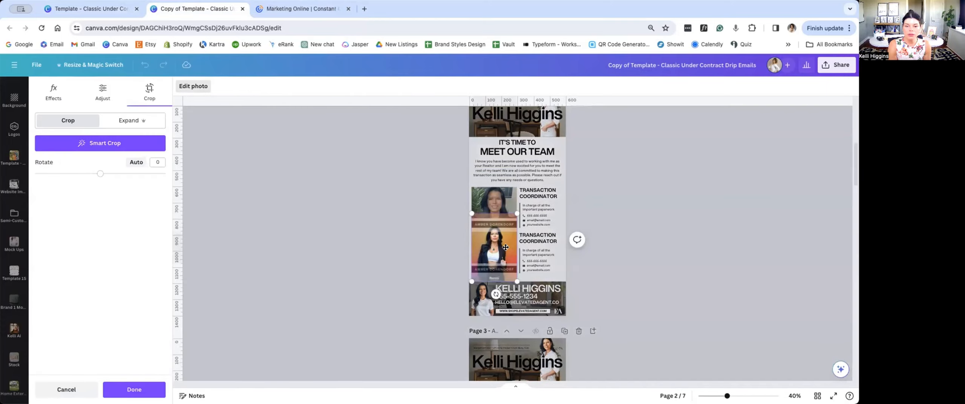
click(694, 282)
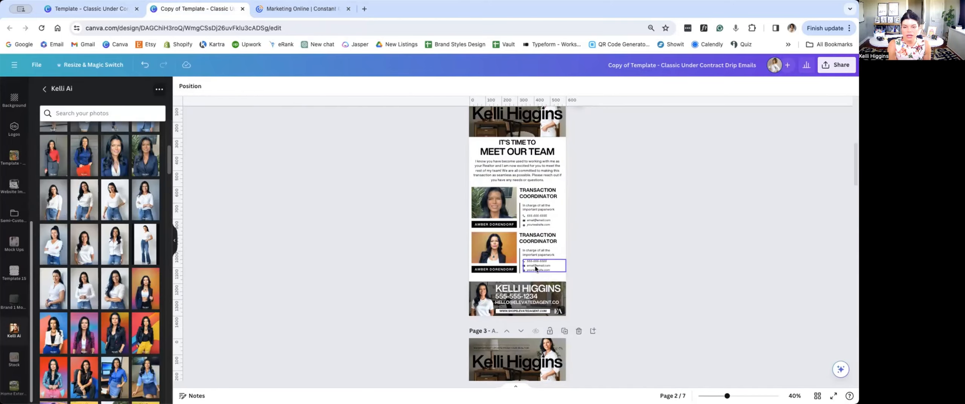
Step: On page 3, place a copy of the "Home inspection date:" label in the box below it and change its text to 07/01/2024
scroll(551, 274, down, 5)
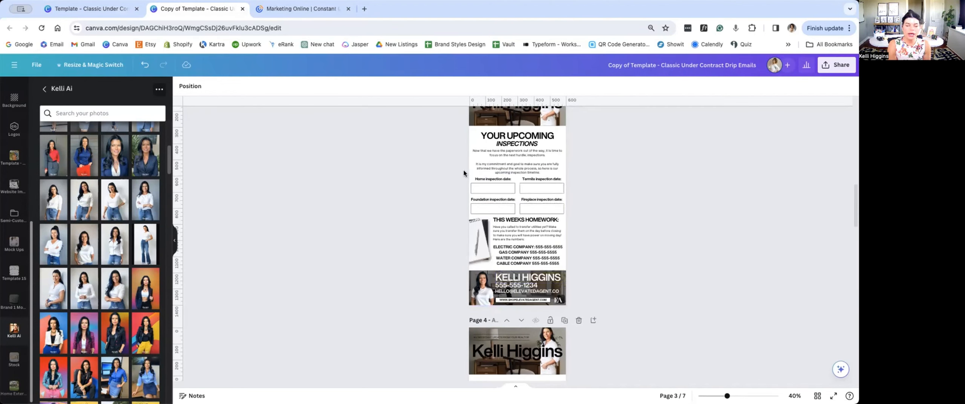
scroll(453, 170, up, 5)
click(459, 192)
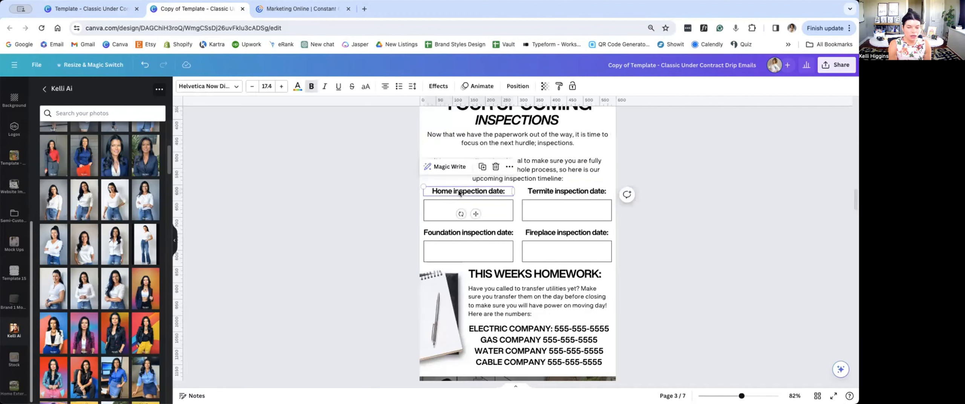
drag(459, 192, 453, 209)
double_click(468, 207)
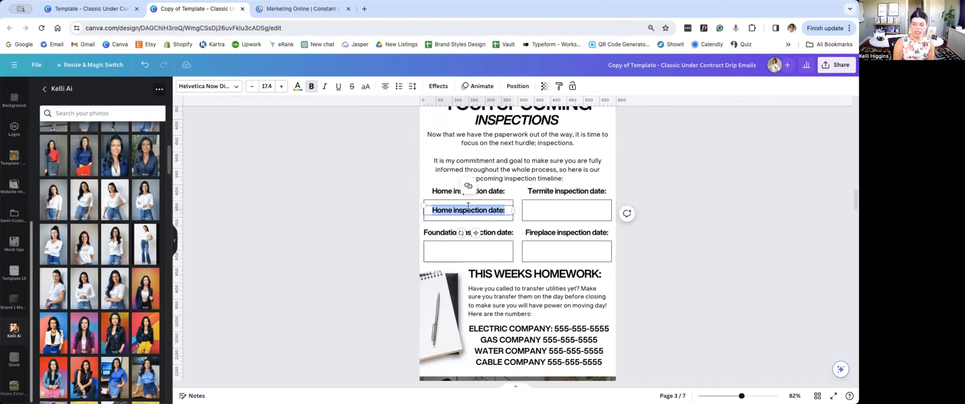
text(07/01/)
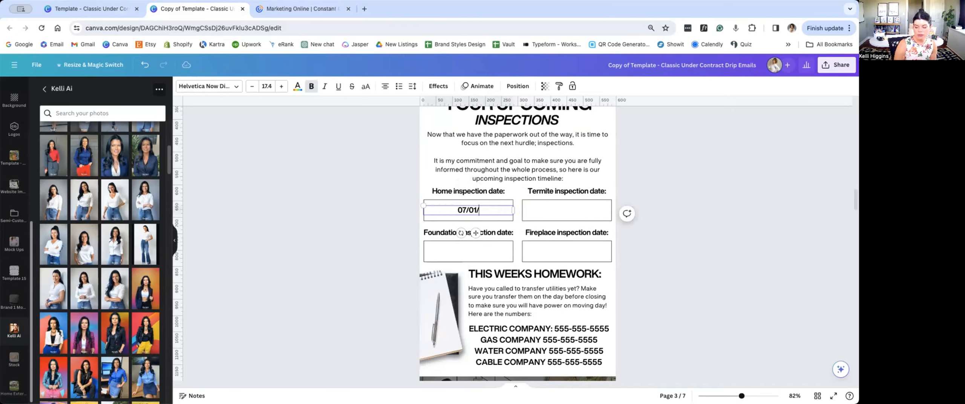
text(2024)
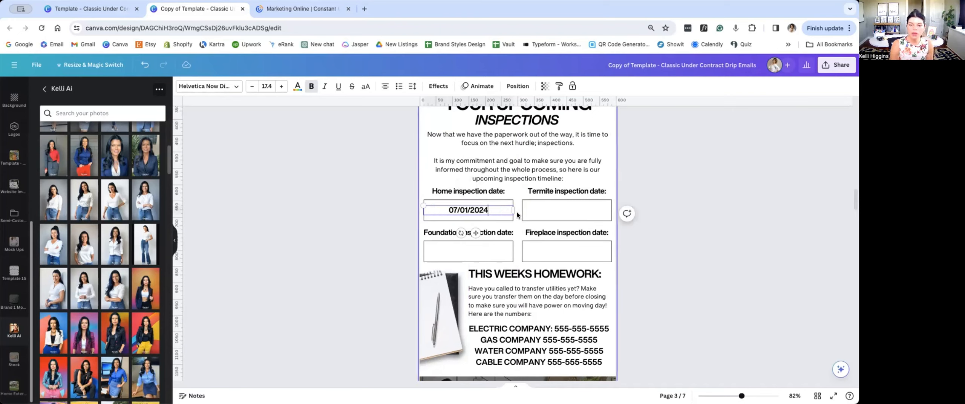
Step: Enlarge the home inspection date to size 31.5, then duplicate it into the termite inspection box as 07/08/2024
drag(513, 210, 552, 208)
click(366, 186)
key(super+d)
double_click(563, 208)
text(08/2024)
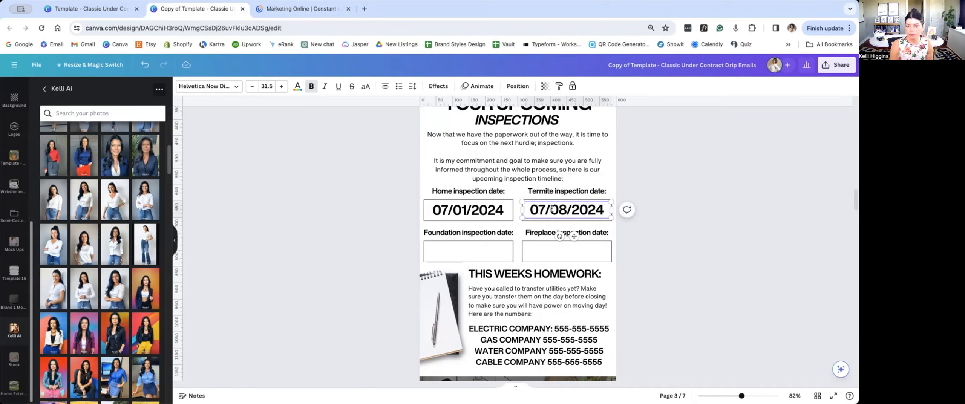
Step: Copy the termite inspection date into the fireplace inspection box and change it to 07/06/2024
click(669, 226)
click(548, 208)
drag(548, 209, 554, 250)
double_click(548, 248)
click(551, 250)
text(06/2024)
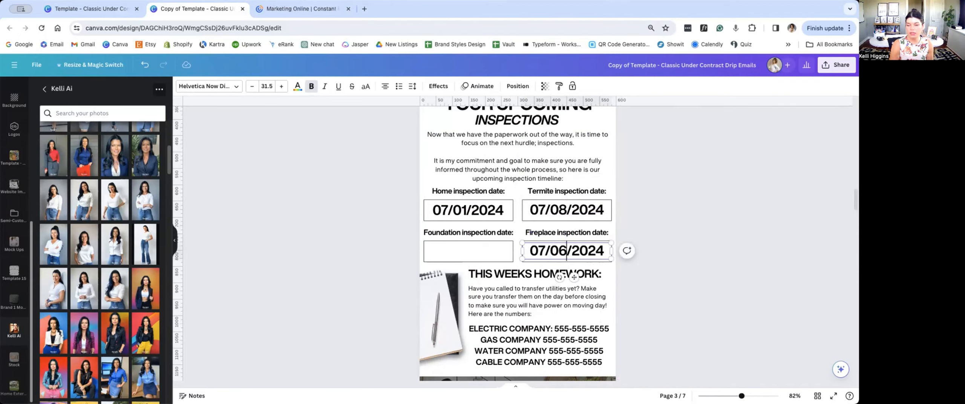
click(727, 166)
Step: Copy the 07/01/2024 home inspection date into the foundation inspection box
click(447, 210)
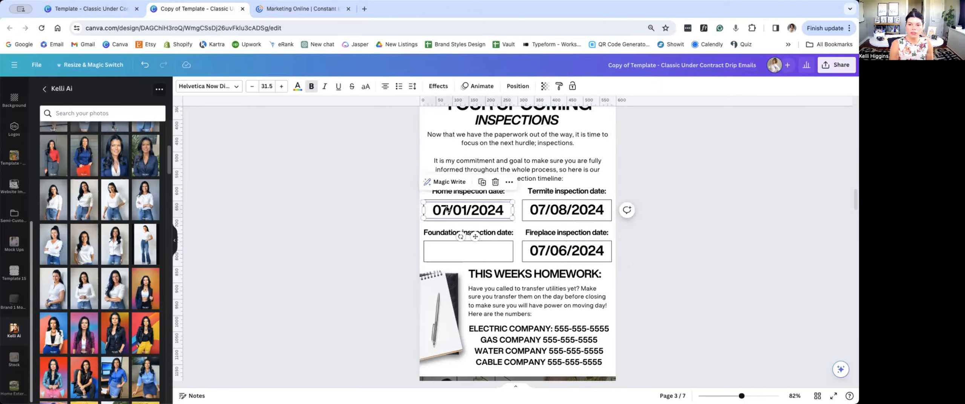
drag(447, 210, 454, 254)
click(279, 201)
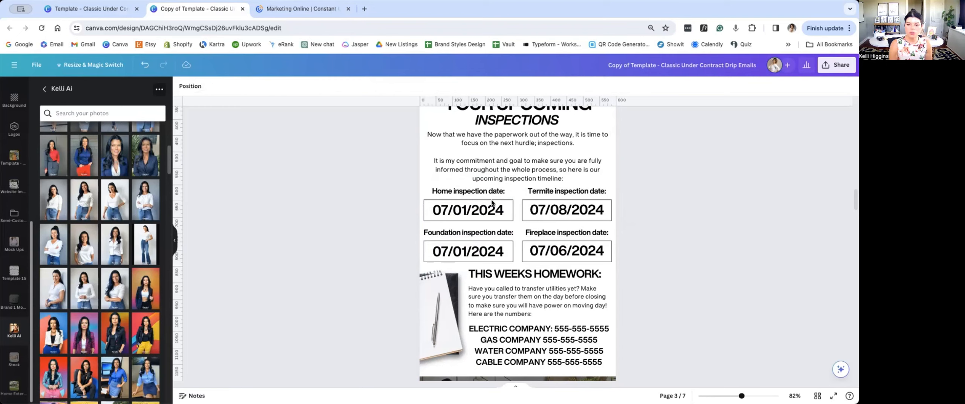
Step: Review the pages down to page 5 and examine the change of address checklist image above the footer
scroll(814, 309, down, 3)
scroll(768, 315, down, 2)
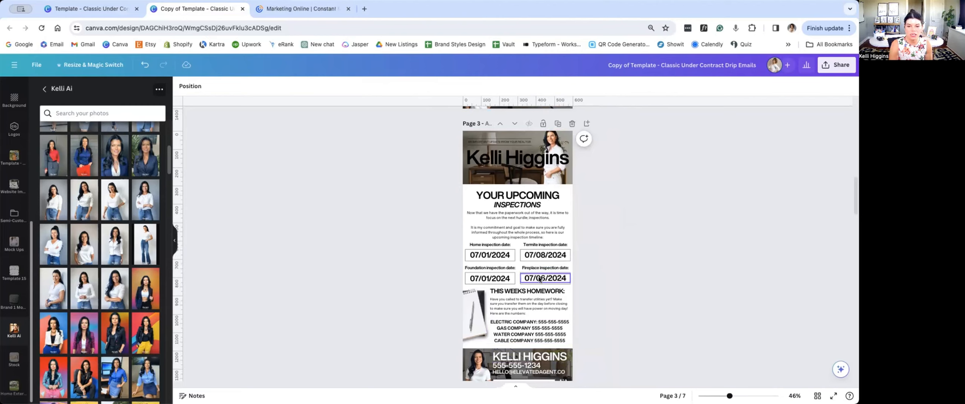
scroll(653, 319, down, 2)
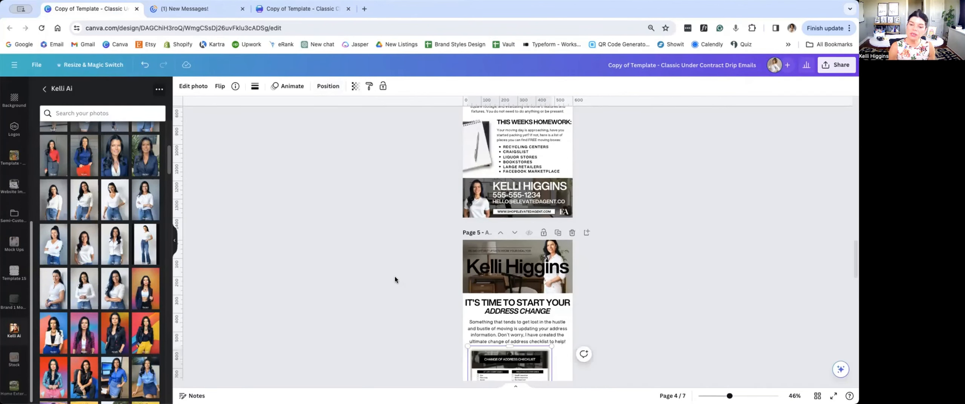
scroll(395, 280, down, 5)
scroll(395, 280, down, 2)
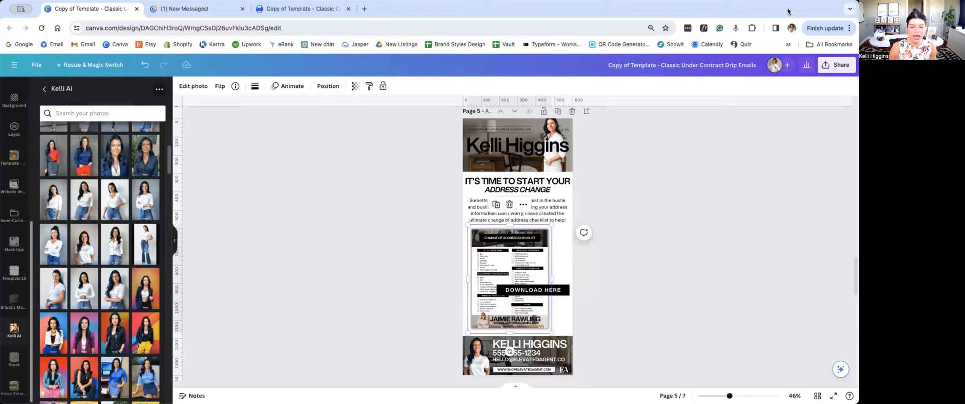
click(679, 277)
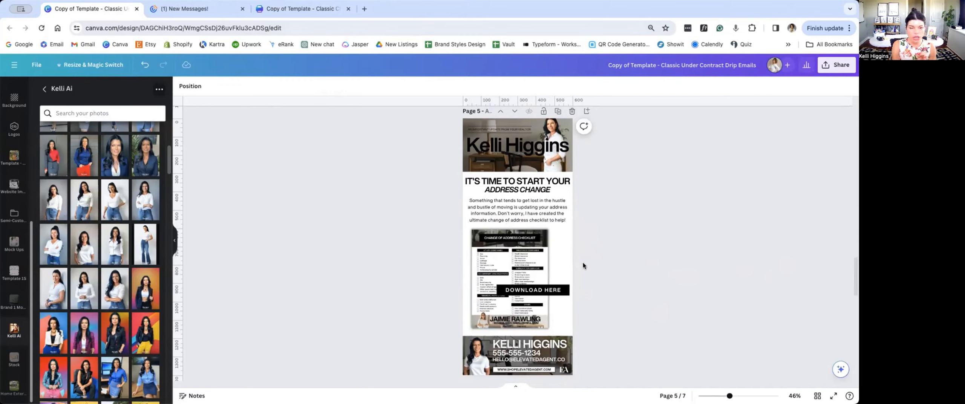
click(531, 251)
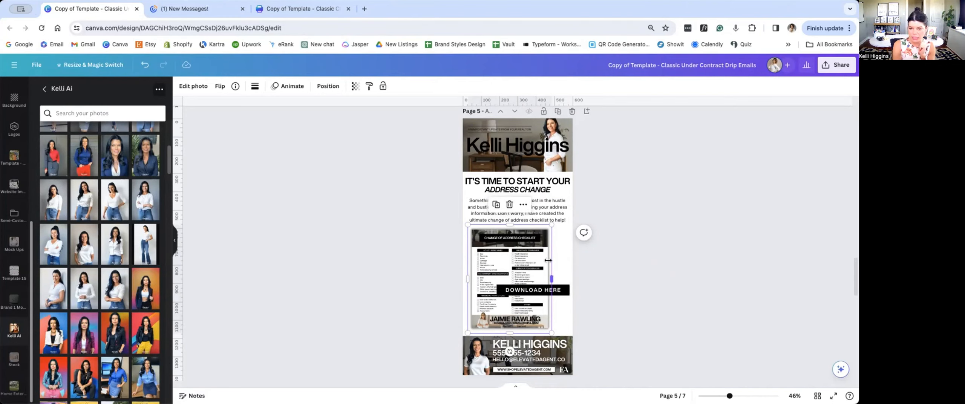
click(397, 241)
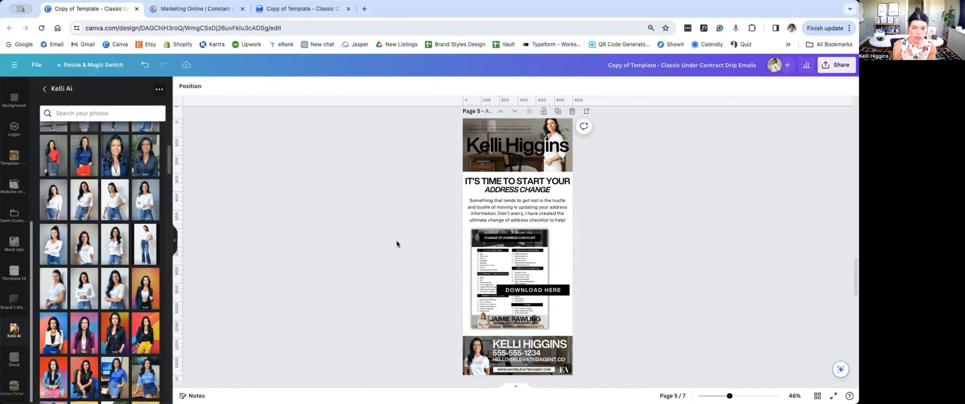
click(487, 258)
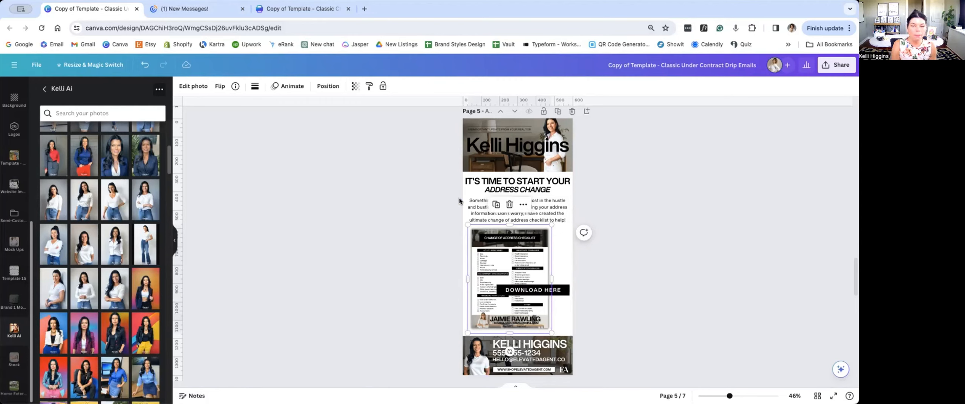
click(330, 179)
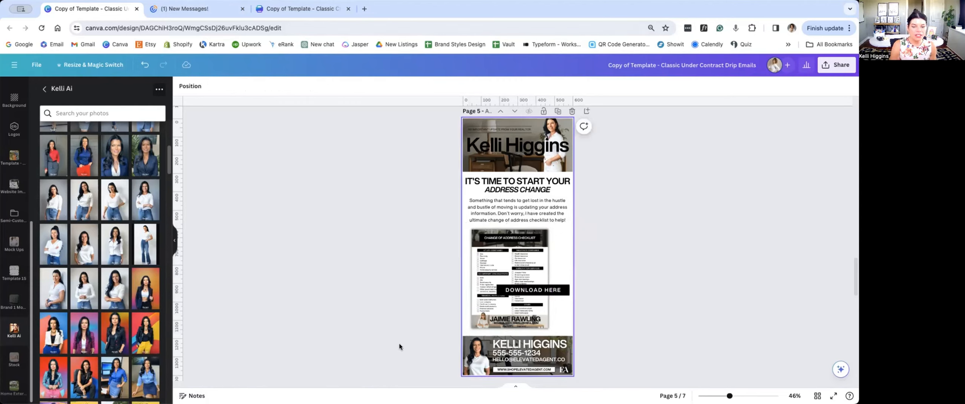
Step: Copy page 5's footer banner onto a new blank page in the Classic Change of Address Checklist design and shift it inward
drag(453, 338, 607, 376)
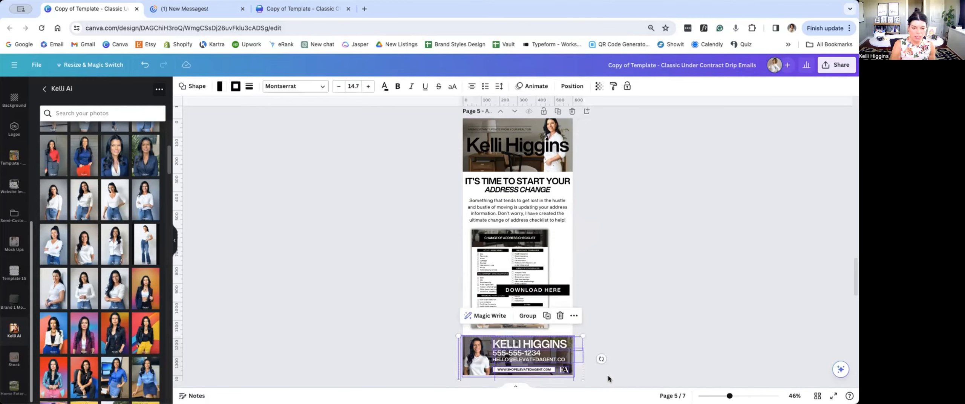
click(312, 9)
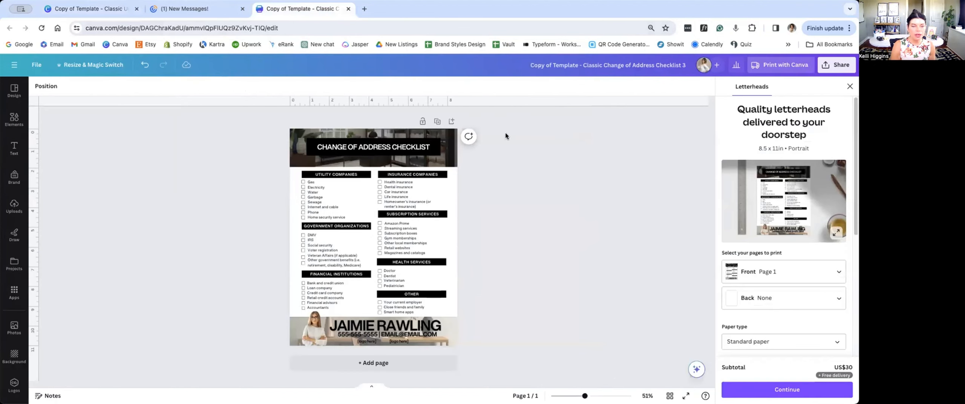
click(361, 362)
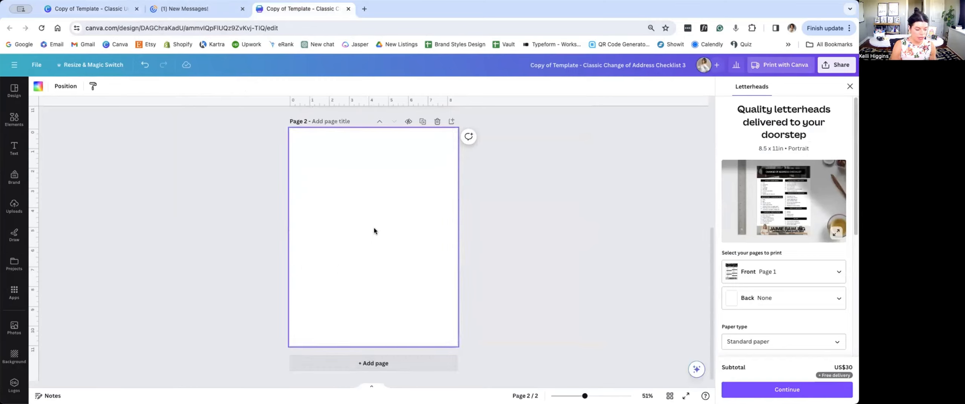
key(ctrl+v)
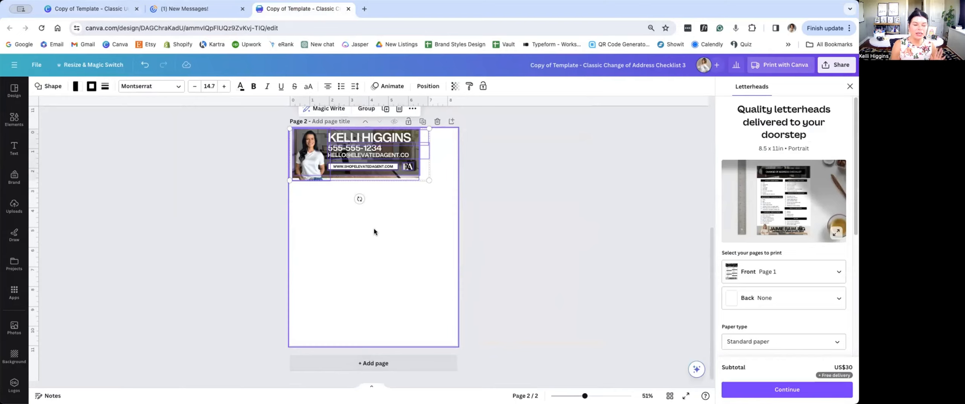
drag(357, 161, 374, 204)
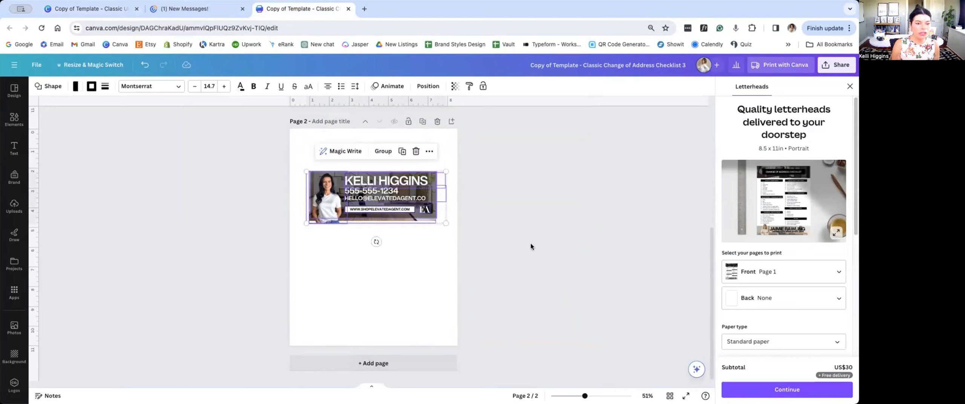
Step: Move the portrait cutout off the pasted banner to the page's left edge and shift the dark overlay slightly down
scroll(241, 160, up, 5)
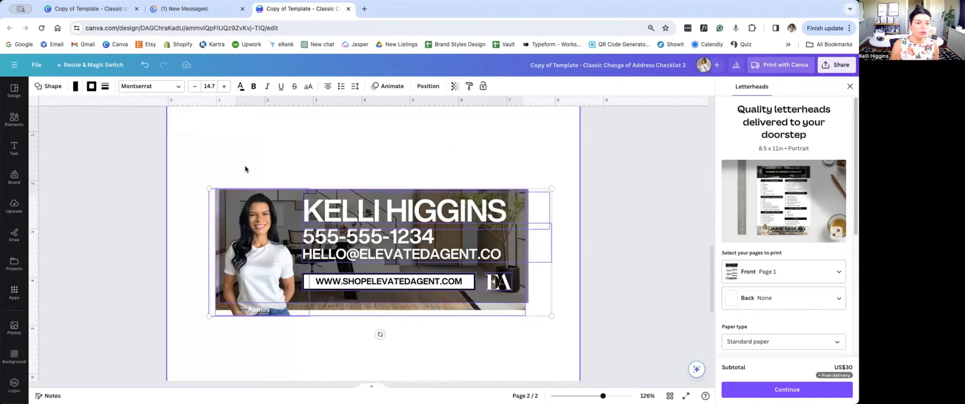
scroll(245, 168, down, 1)
drag(259, 230, 182, 171)
click(259, 206)
click(299, 210)
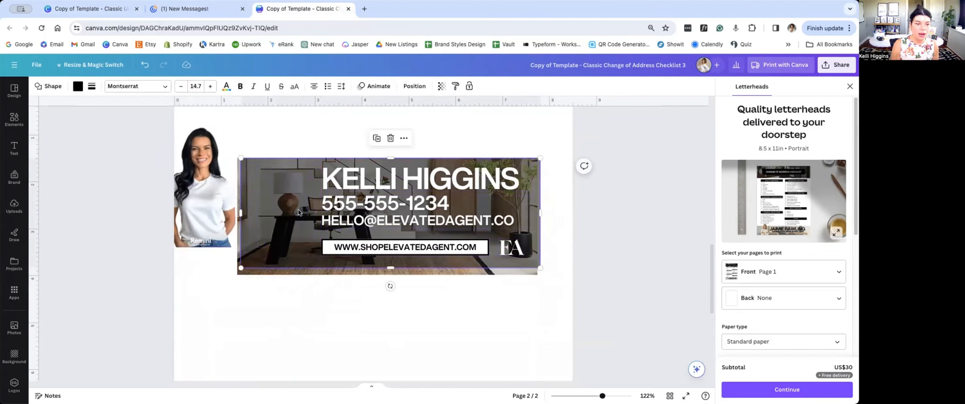
drag(299, 210, 296, 219)
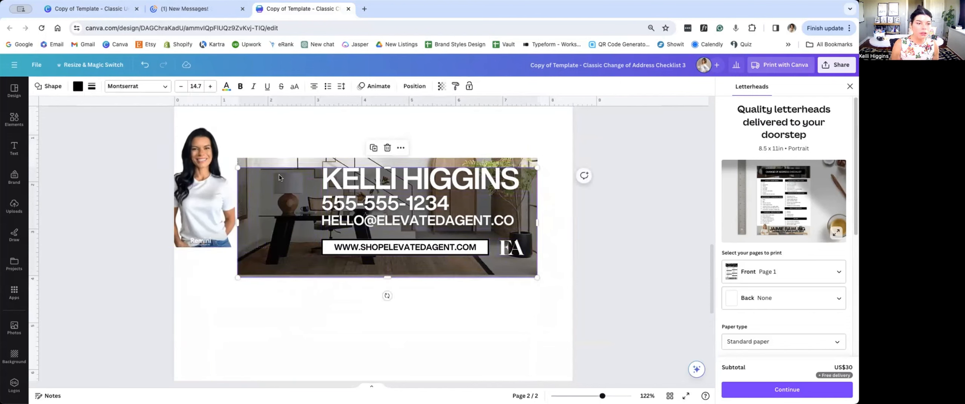
Step: Move the office photo below the banner text, stretch it to the full page width and trim its height to a shallow strip
scroll(308, 308, down, 1)
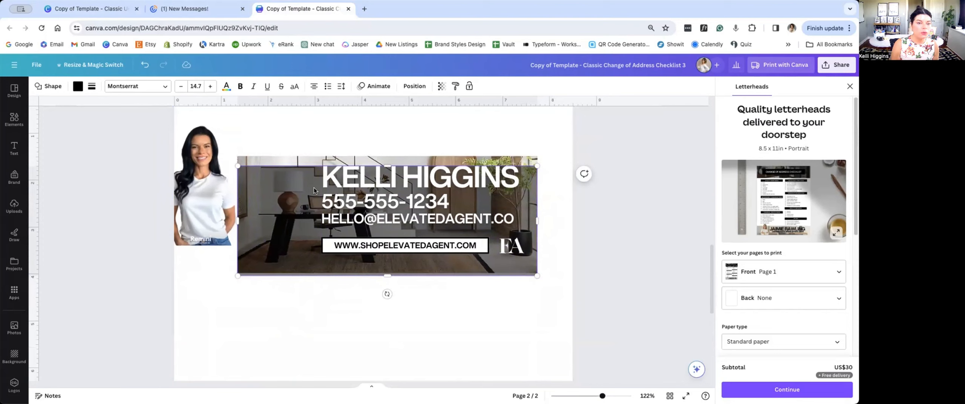
click(318, 162)
drag(319, 162, 255, 233)
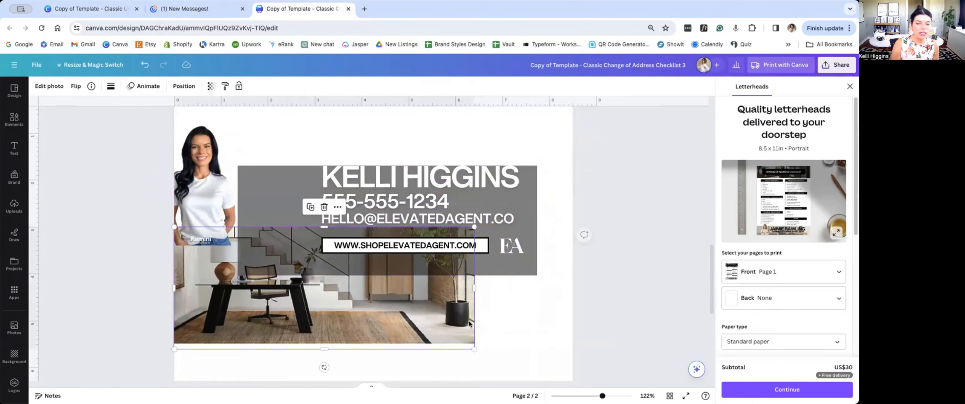
drag(475, 288, 573, 288)
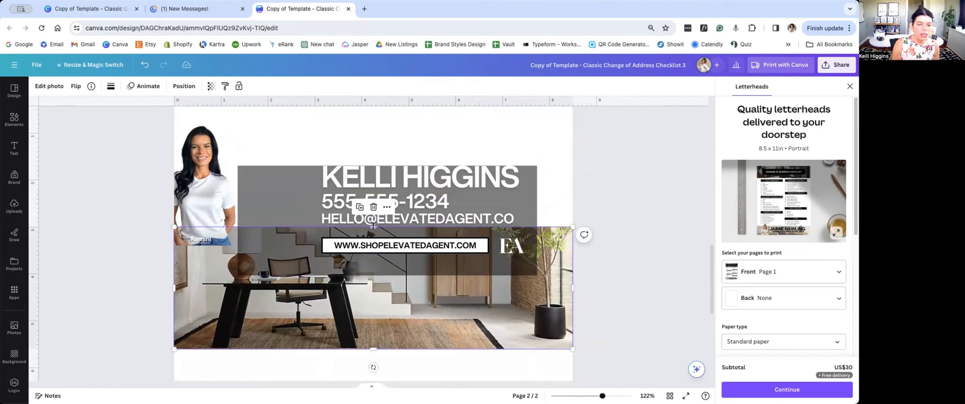
drag(374, 229, 374, 253)
drag(373, 349, 366, 321)
Step: Move the dark overlay onto the office photo strip and widen it to span the page
drag(280, 171, 201, 252)
drag(474, 290, 573, 306)
click(610, 240)
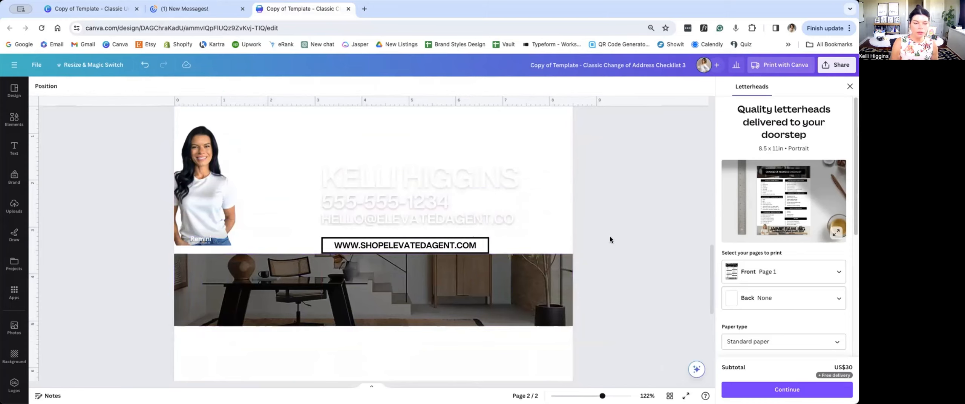
Step: Move the EA logo into the photo strip's lower-right corner, and remove the frame around the website line and nudge its text up
click(510, 246)
drag(511, 247, 550, 313)
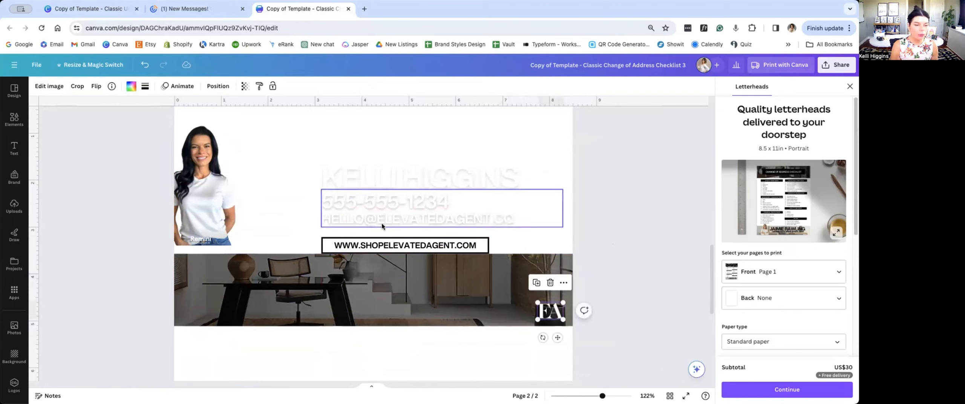
click(424, 244)
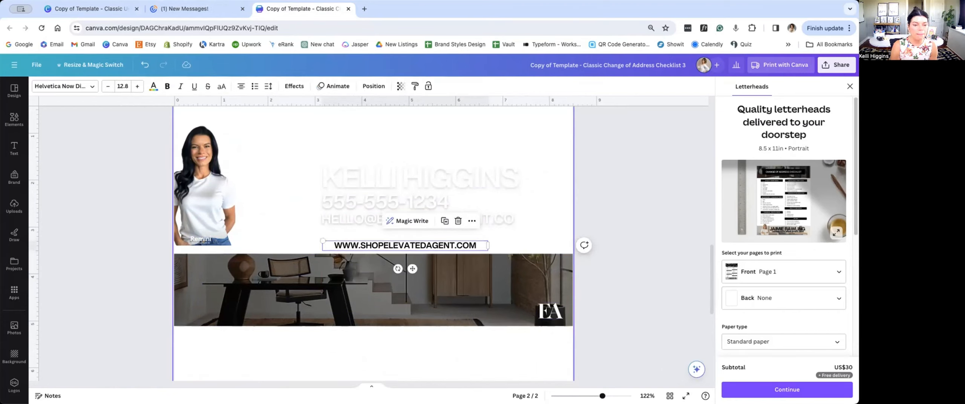
drag(424, 248, 422, 237)
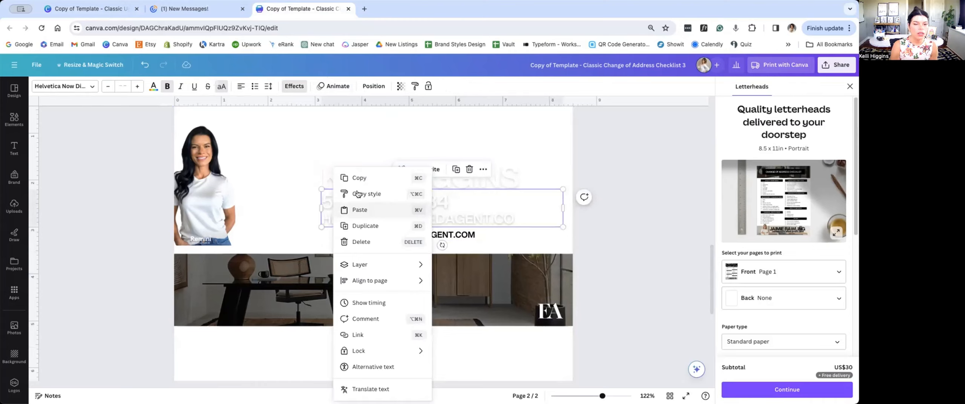
Step: Merge the website address into the contact text box as a line below the email in matching style, deleting its separate text box
click(357, 193)
click(352, 231)
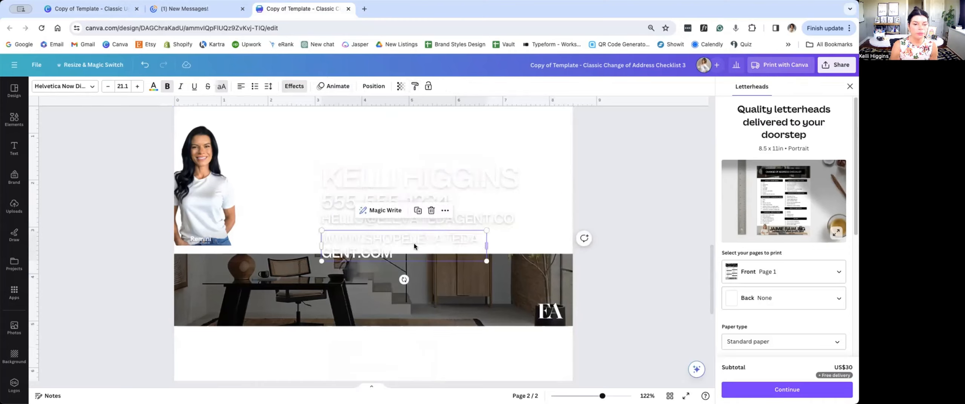
double_click(352, 242)
key(ctrl+c)
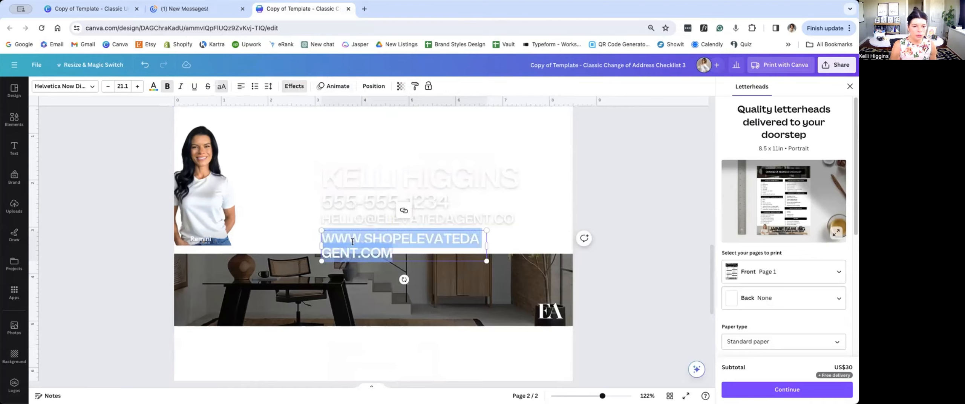
click(313, 237)
click(416, 243)
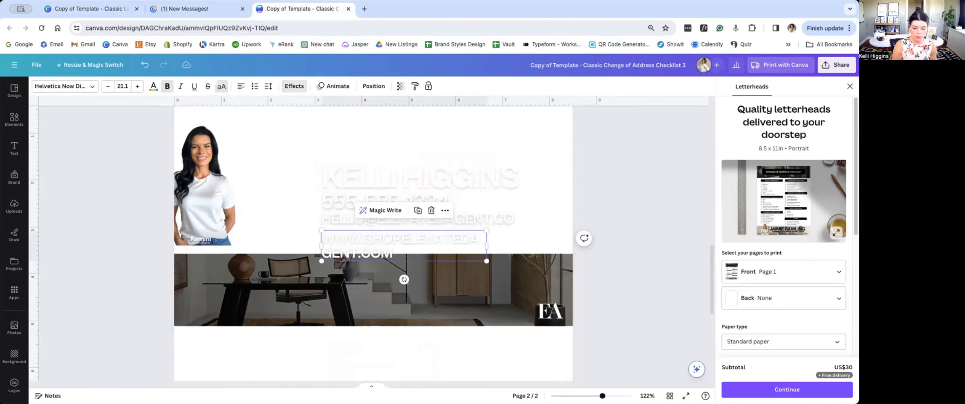
key(Delete)
double_click(525, 220)
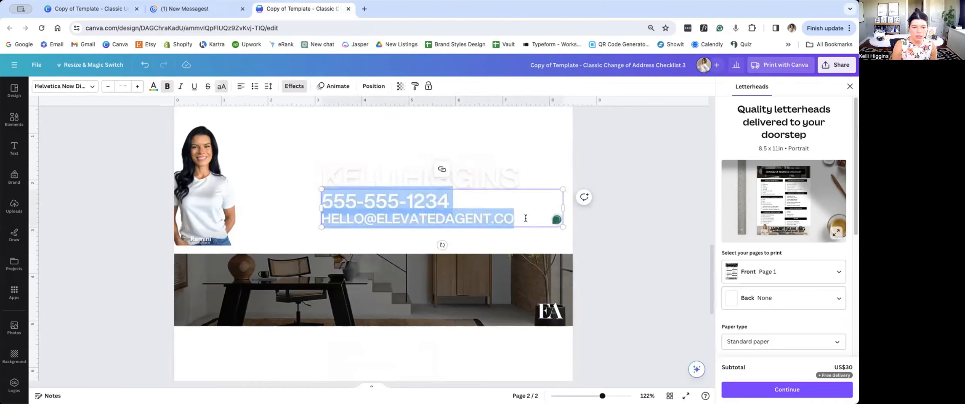
click(525, 218)
key(Return)
key(ctrl+v)
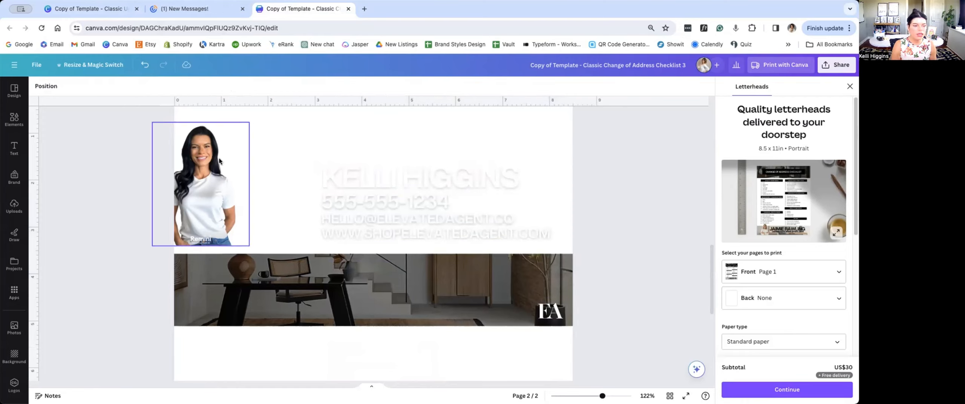
Step: Move the portrait cutout onto the office photo strip near its left end and scale it down to the strip's height
drag(212, 169, 247, 301)
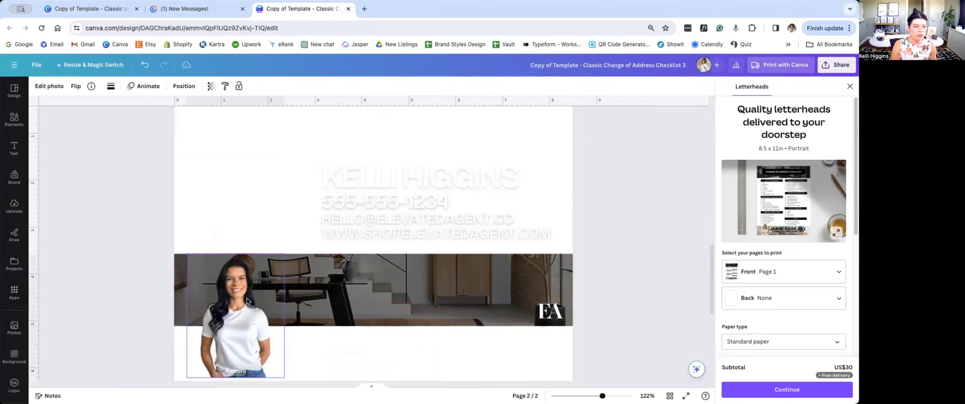
drag(282, 374, 231, 327)
click(348, 362)
drag(211, 286, 253, 286)
drag(264, 322, 242, 318)
click(290, 359)
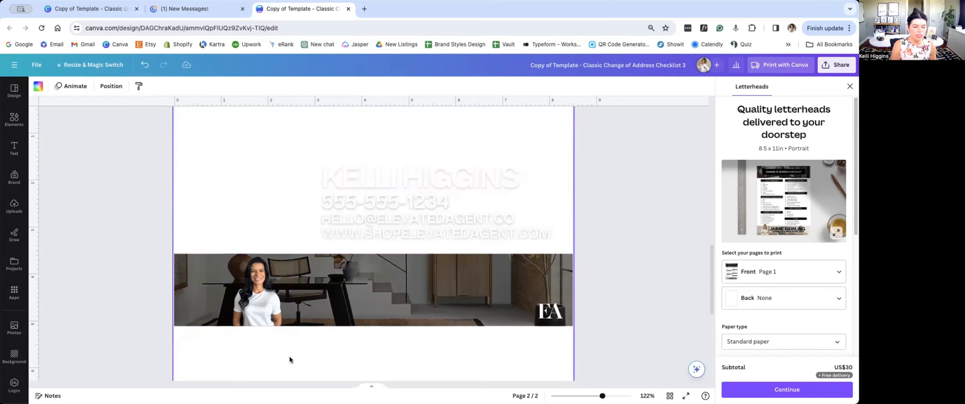
Step: Move the name and contact text onto the photo strip, centre-align it and scale it down to fit within the strip
drag(312, 153, 351, 223)
drag(412, 211, 360, 312)
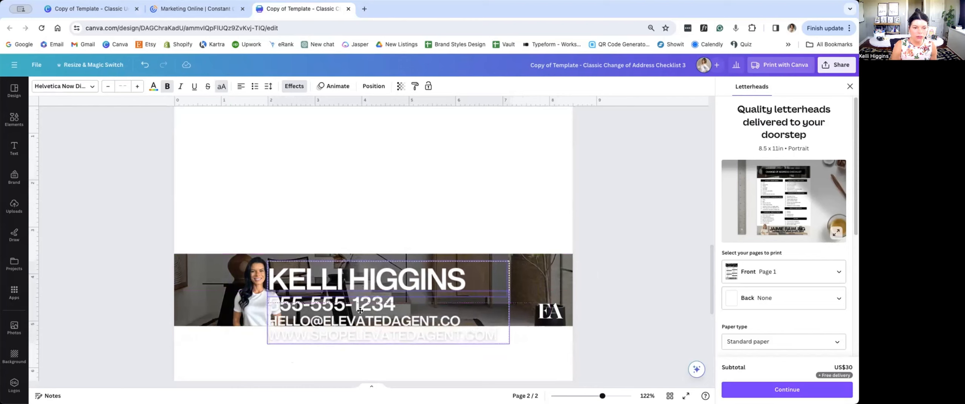
click(239, 85)
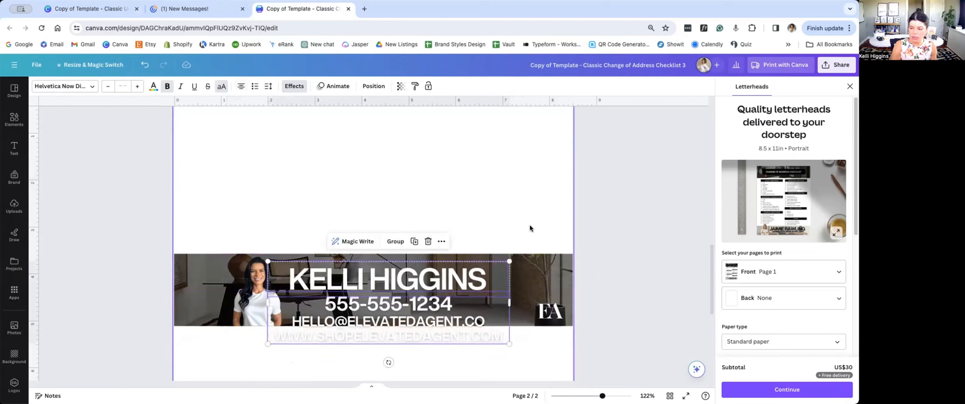
drag(467, 274, 452, 275)
drag(494, 344, 417, 302)
click(493, 354)
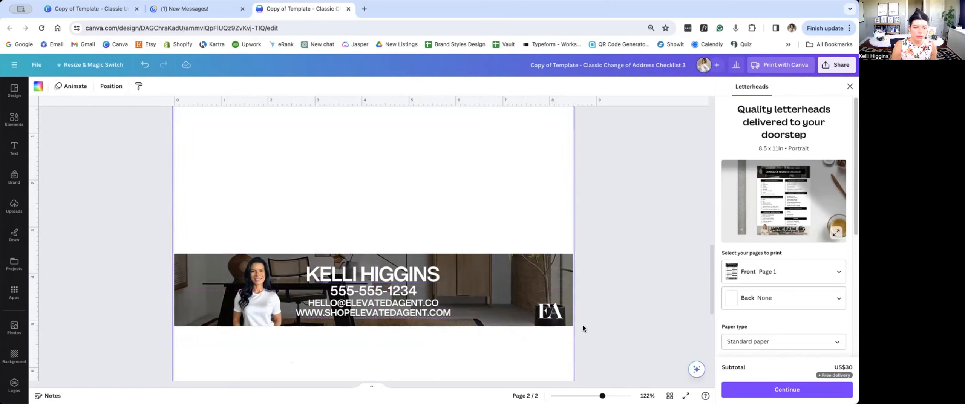
Step: Refit the portrait cutout on the strip so its top and bottom edges line up with the photo's edges
click(274, 281)
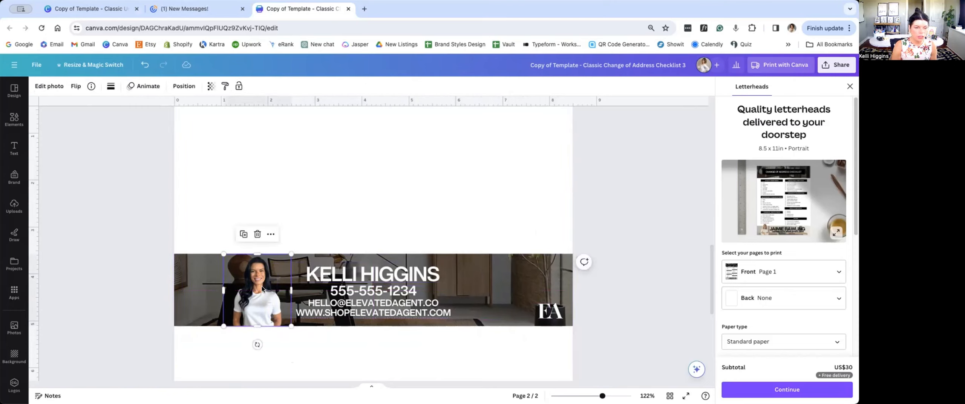
drag(223, 325, 214, 336)
drag(251, 297, 254, 297)
scroll(256, 291, up, 5)
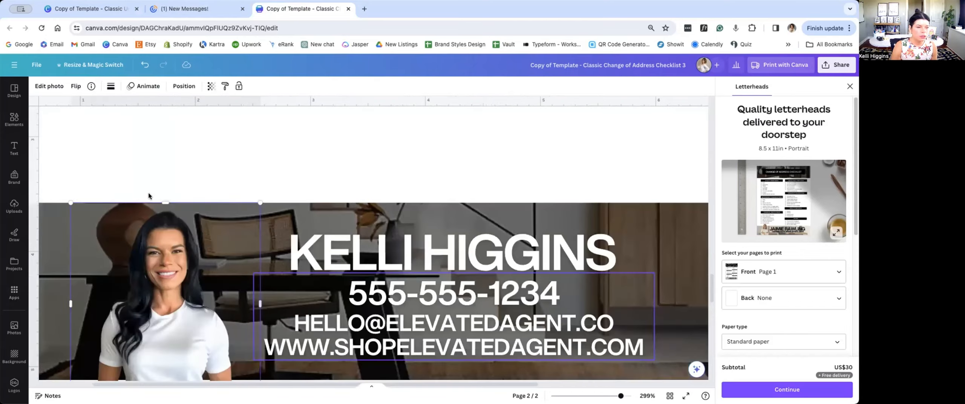
drag(147, 261, 148, 254)
scroll(245, 347, down, 2)
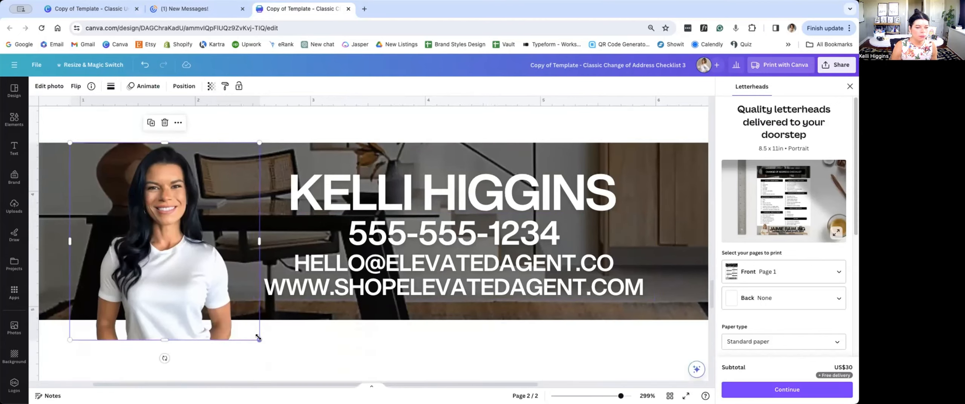
drag(258, 337, 235, 323)
scroll(236, 322, down, 5)
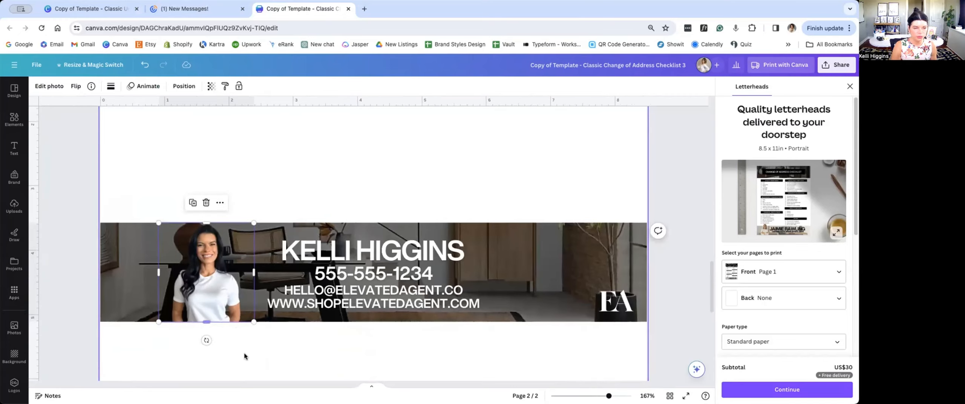
Step: Enlarge the EA logo to most of the strip's height, shift it inward, and move the portrait closer to the left page edge
click(612, 301)
drag(600, 290, 539, 230)
drag(577, 272, 551, 271)
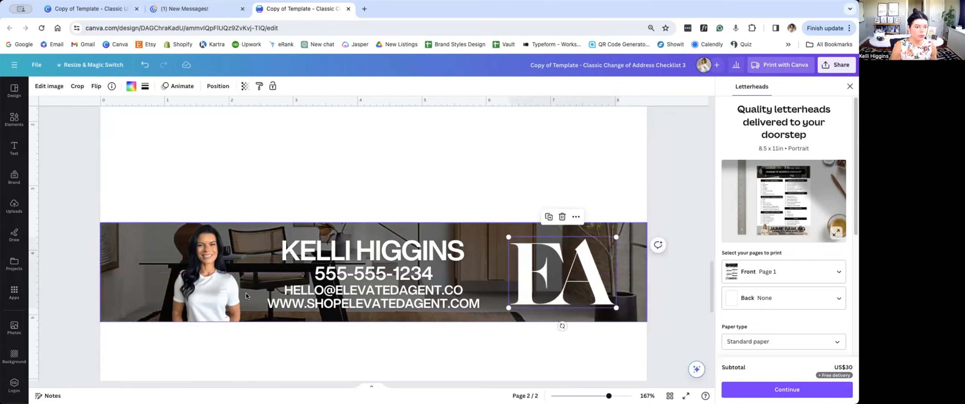
drag(215, 291, 190, 291)
Step: Widen the contact details and name text boxes to span the full page width so both texts are centred on the banner
click(318, 296)
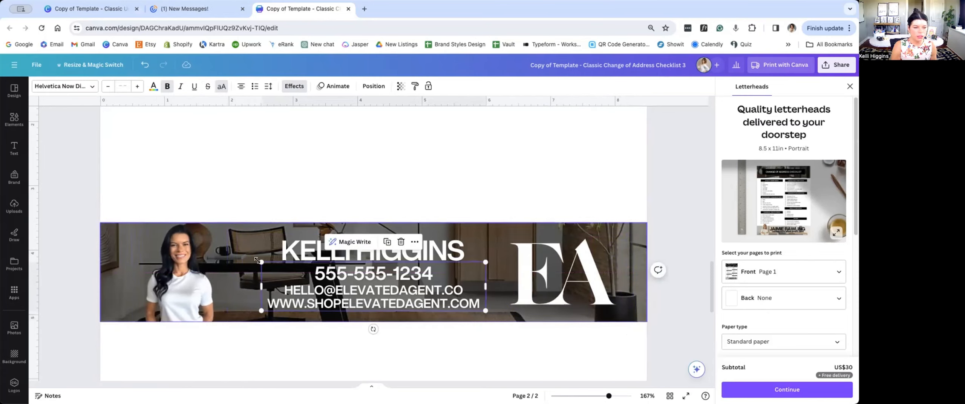
drag(262, 286, 101, 286)
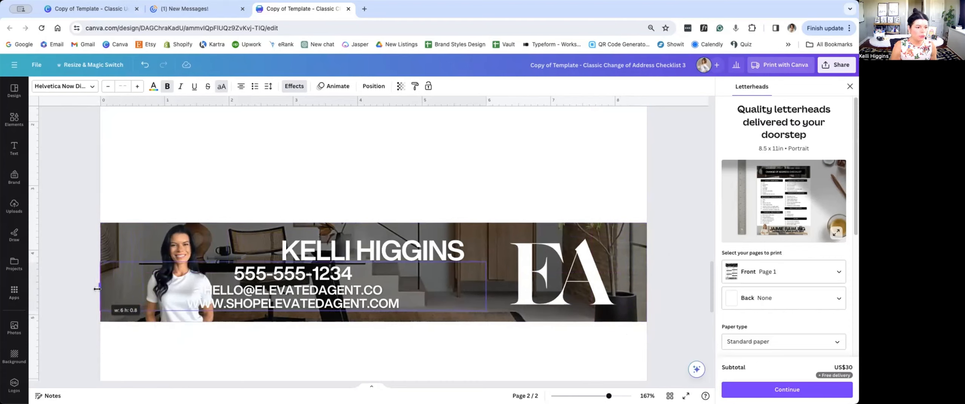
drag(486, 286, 646, 316)
click(429, 251)
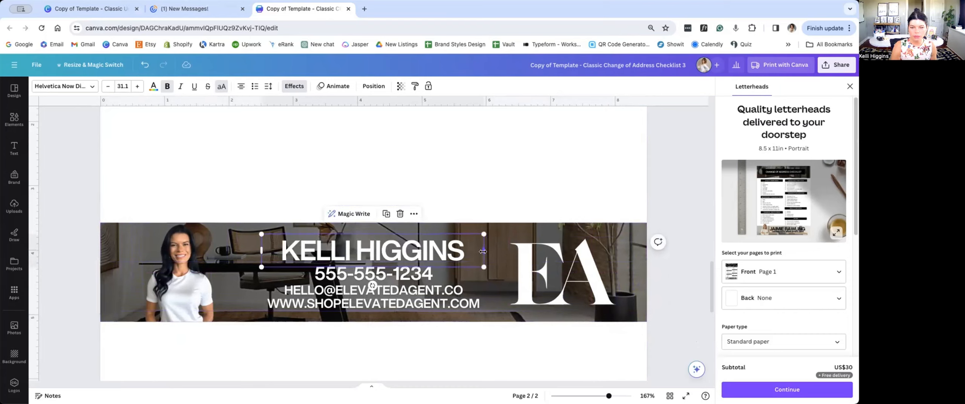
drag(485, 256, 646, 262)
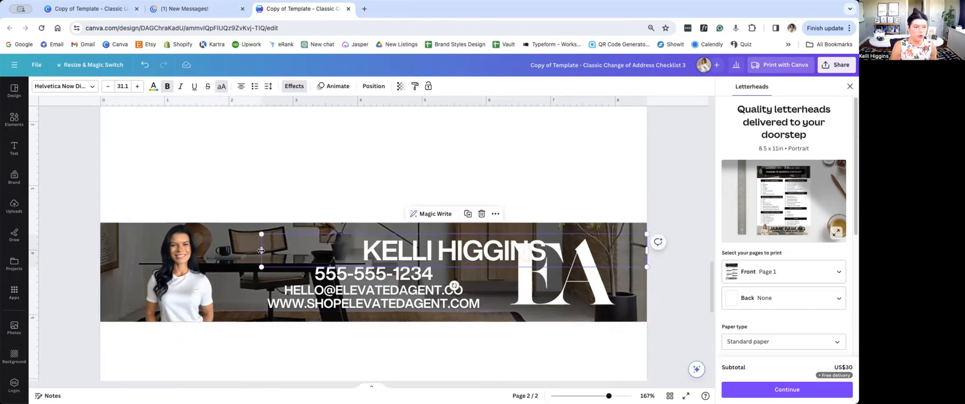
drag(261, 249, 100, 255)
click(78, 251)
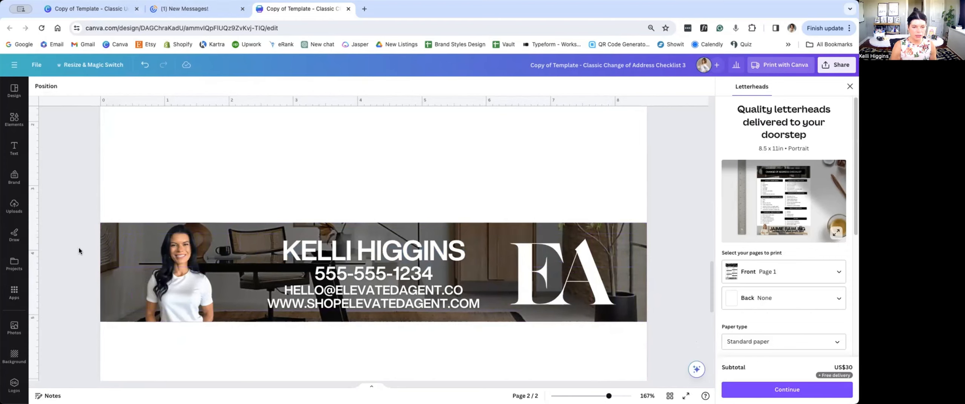
Step: Enlarge the name line to size 37.2 and space it from the contact lines by nudging them slightly down
click(331, 292)
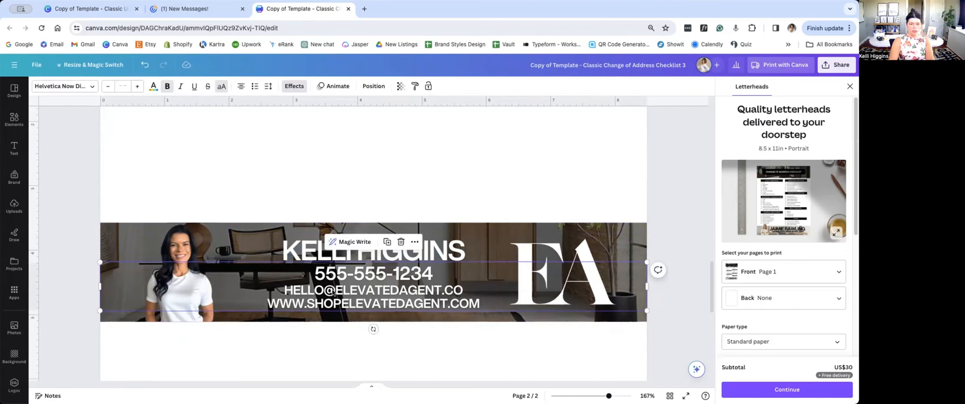
drag(101, 288, 91, 288)
click(83, 289)
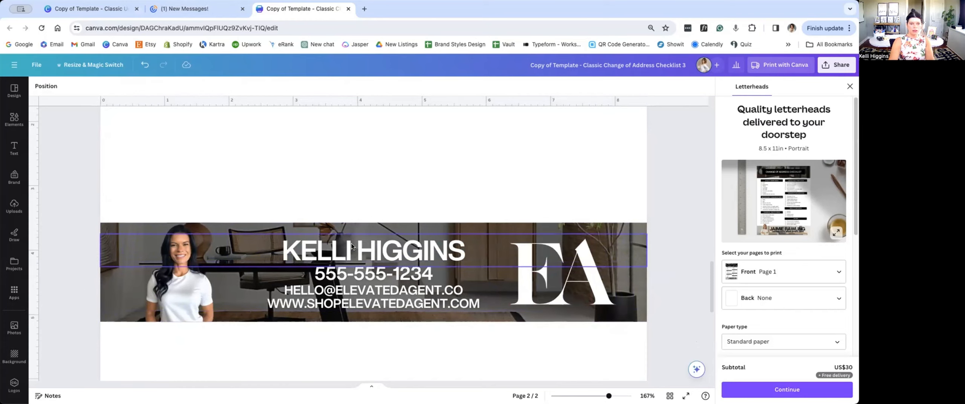
drag(351, 245, 351, 242)
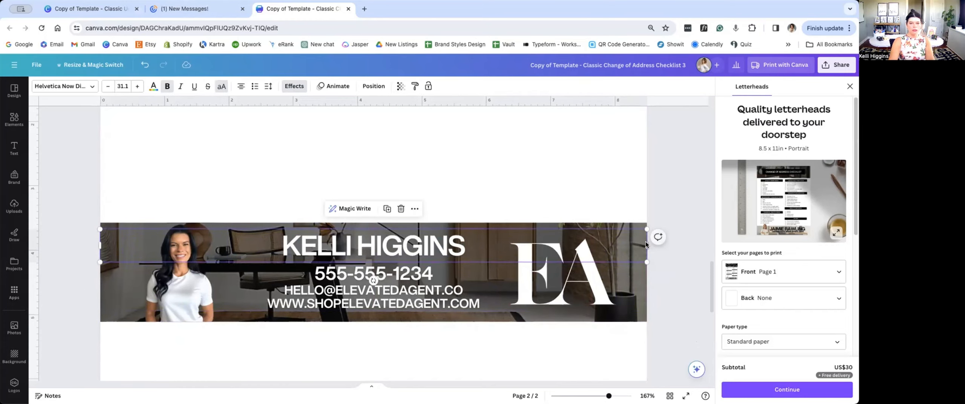
drag(645, 244, 643, 280)
drag(460, 285, 460, 287)
click(418, 366)
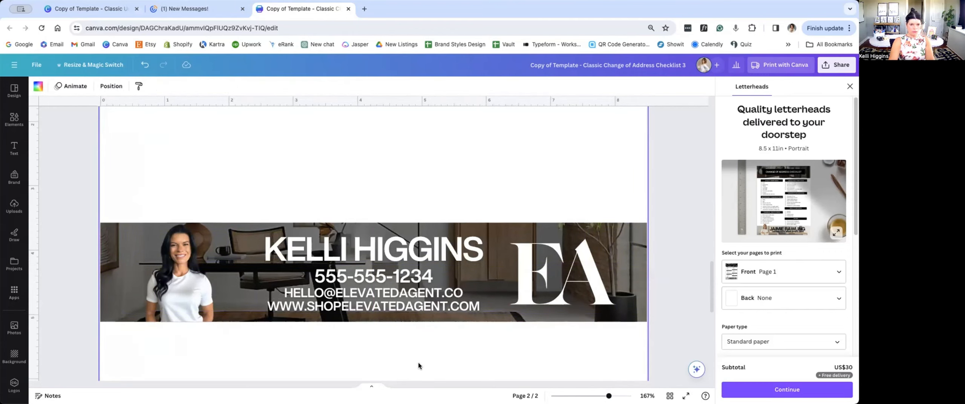
Step: Set the Lift effect's intensity to 75 on both the name line and the contact lines of the page 2 banner
scroll(394, 325, down, 5)
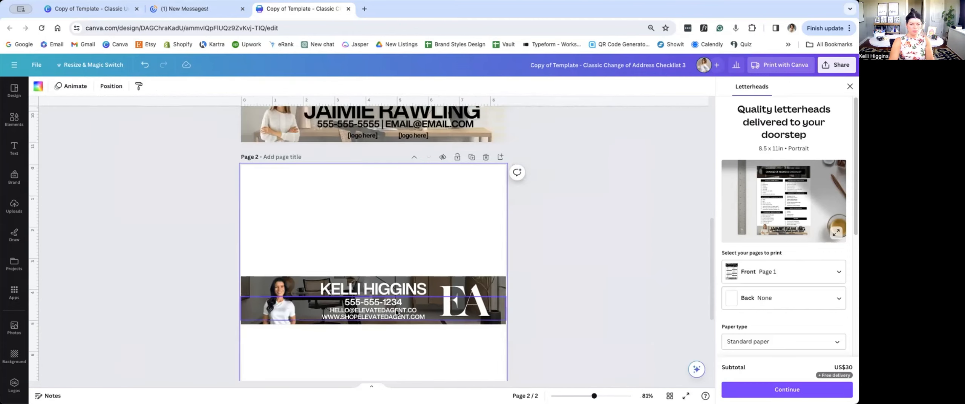
click(397, 289)
click(301, 86)
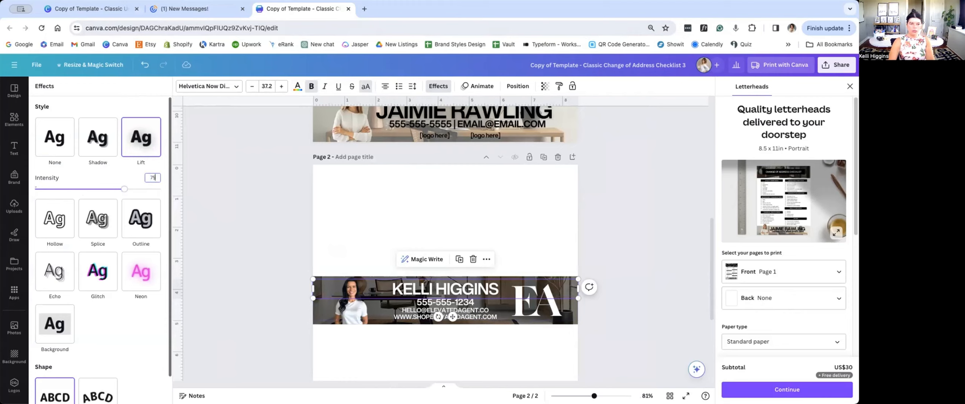
click(385, 309)
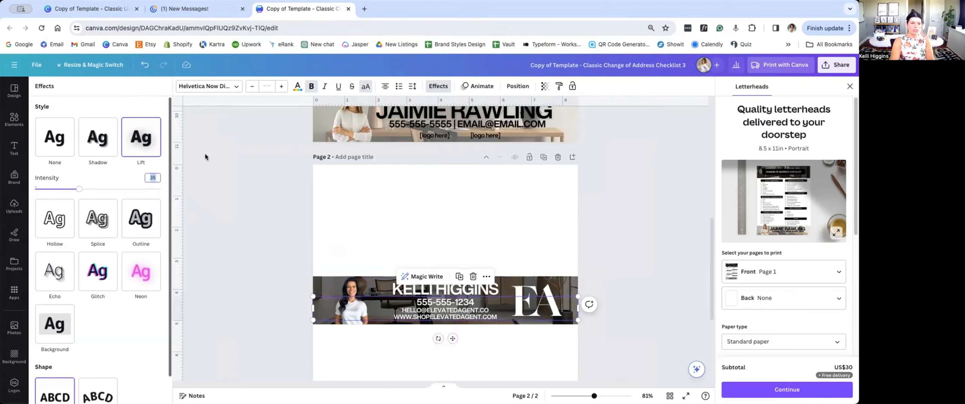
text(75)
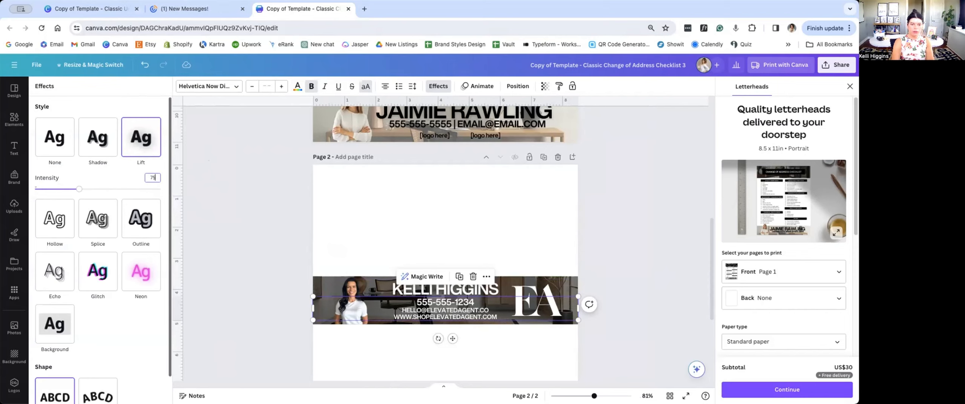
key(Return)
click(614, 175)
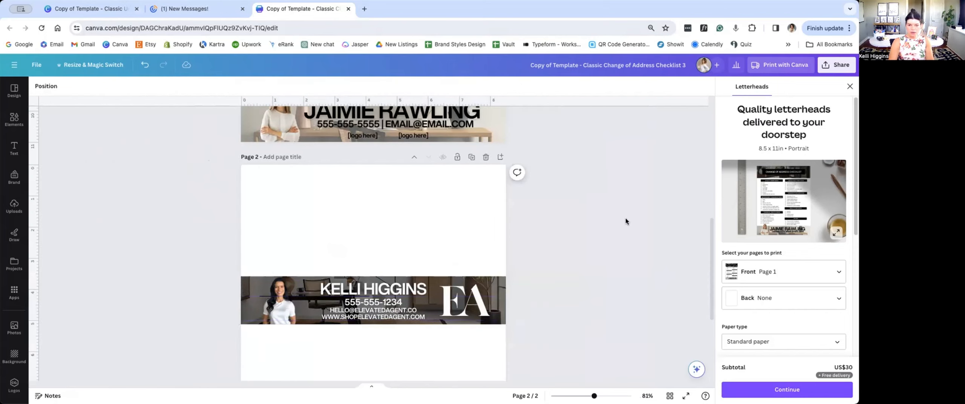
Step: Delete the whole placeholder footer banner, with its photo, name, contact line and logo placeholders, from the bottom of page 1
scroll(614, 245, up, 2)
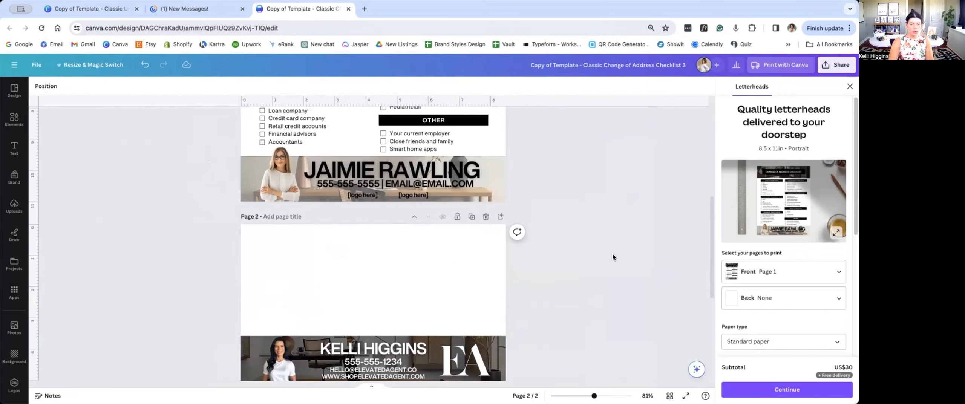
scroll(612, 257, up, 4)
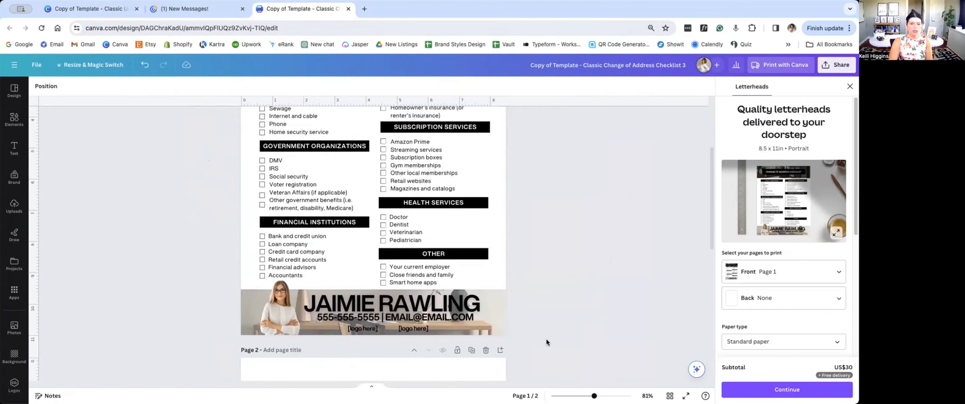
drag(528, 336, 211, 294)
key(Delete)
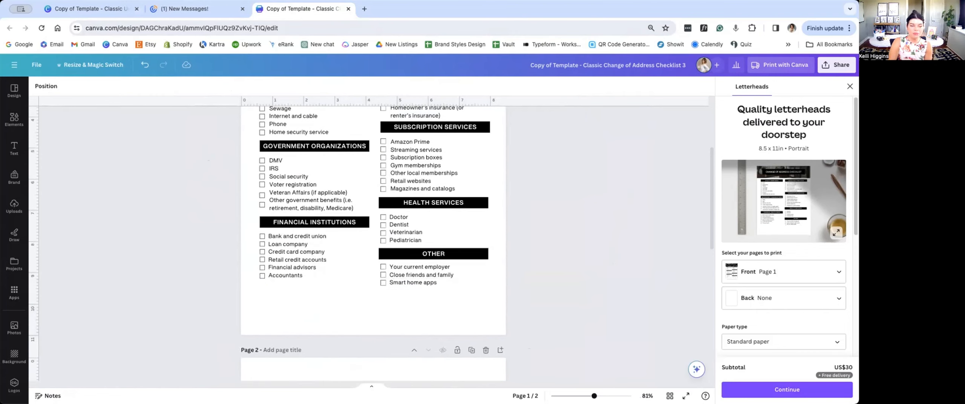
Step: Move the whole branded banner, with all its elements, from page 2 to the bottom edge of page 1
scroll(211, 294, down, 8)
drag(178, 148, 598, 264)
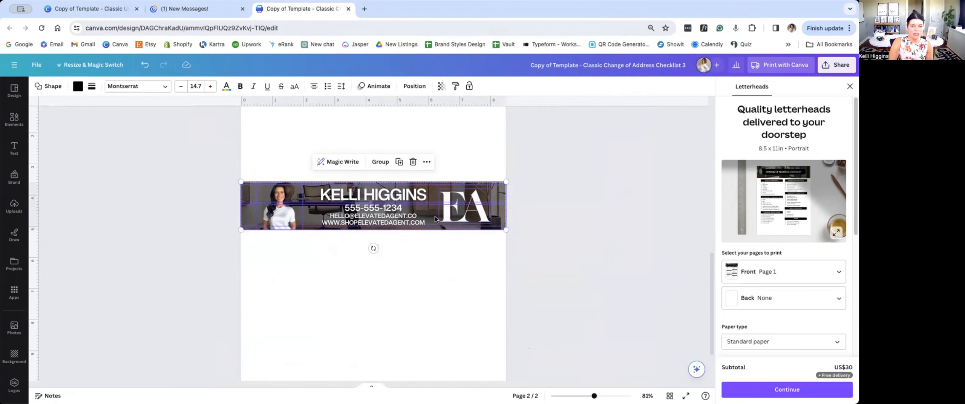
scroll(434, 217, up, 8)
drag(434, 216, 431, 291)
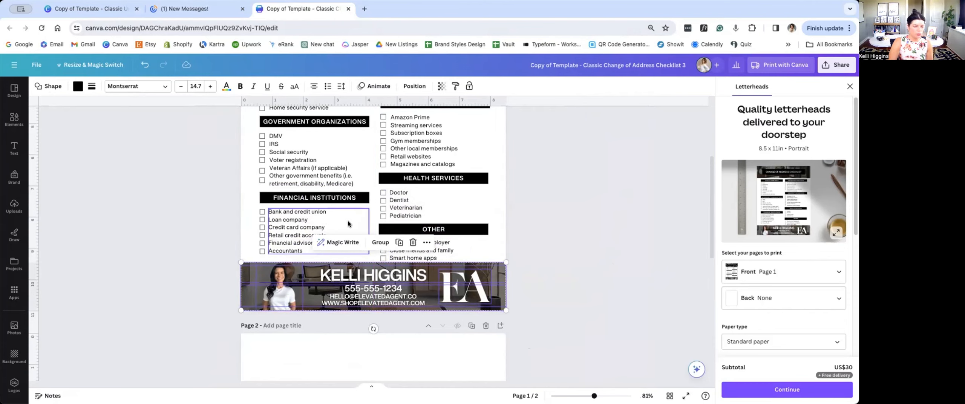
Step: Try shrinking the portrait on the page 1 banner to about 1.2 by 1.2 inches
scroll(373, 241, up, 5)
scroll(401, 285, down, 3)
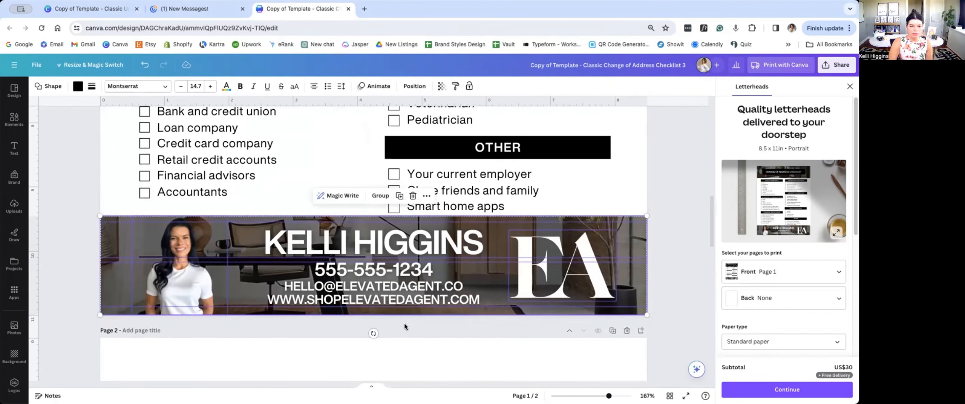
click(403, 324)
click(242, 280)
click(230, 243)
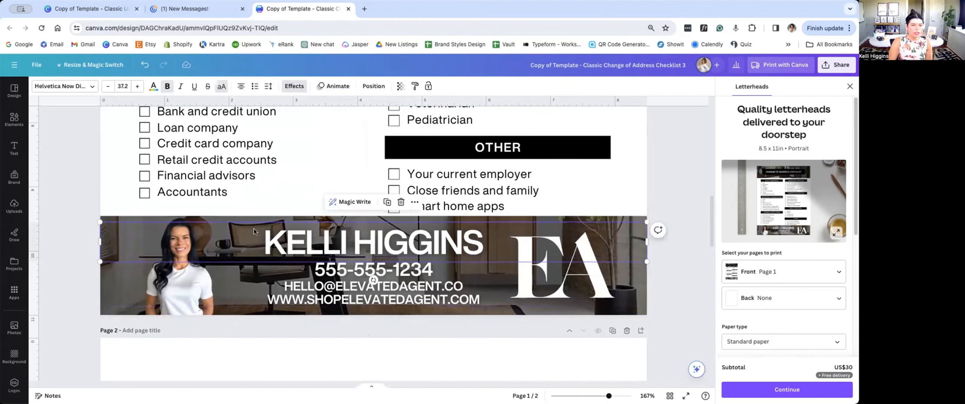
click(188, 297)
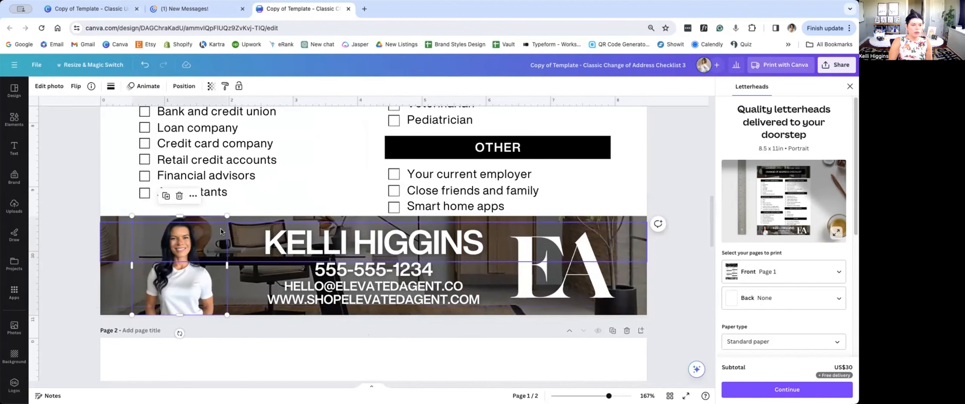
drag(227, 215, 206, 232)
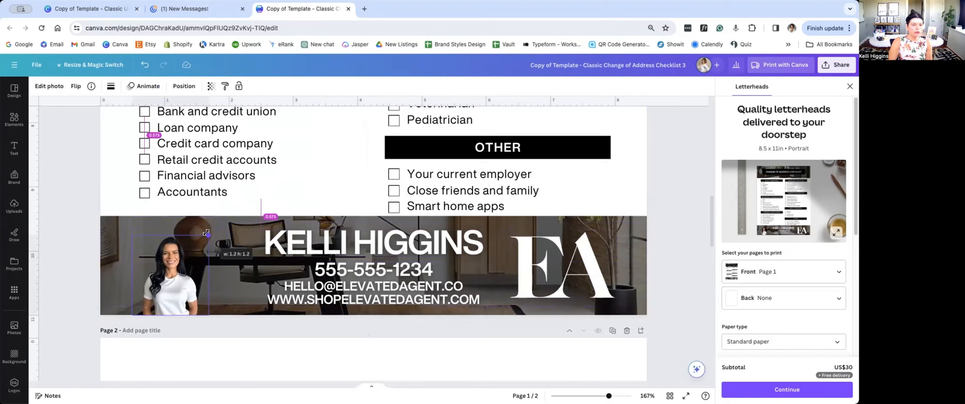
Step: Shift the portrait further left on the banner and enlarge it to about 1.6 by 1.7 inches, with the head rising above the banner
click(172, 260)
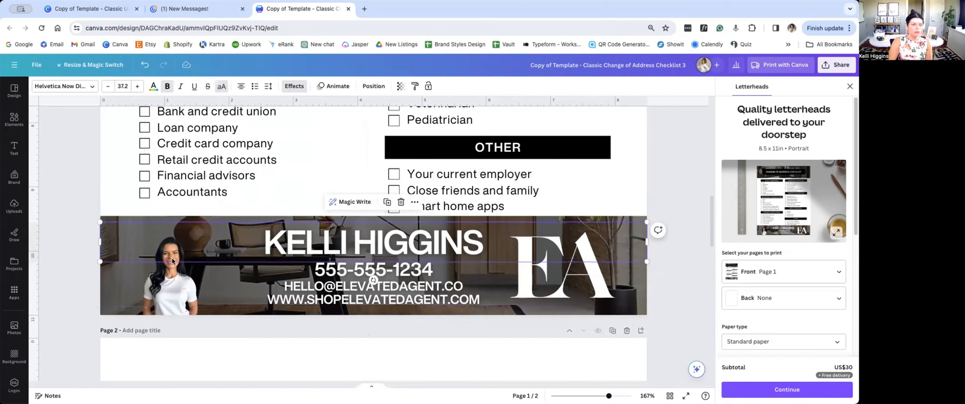
drag(172, 310, 116, 318)
click(221, 273)
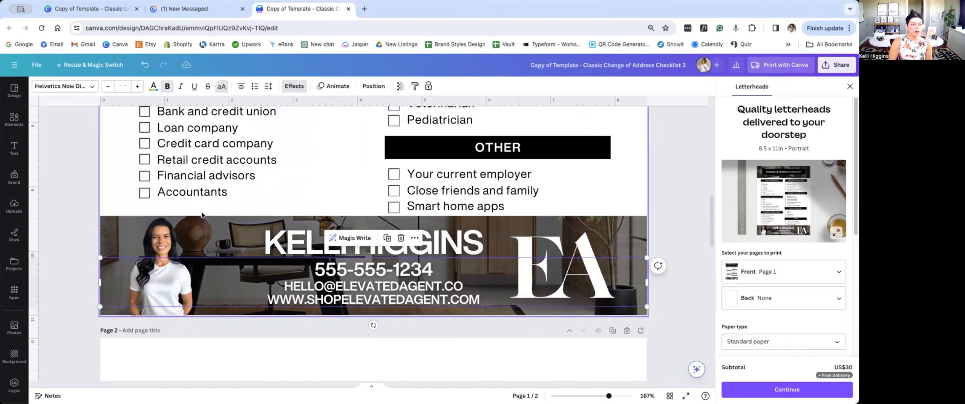
click(184, 229)
drag(204, 216, 219, 204)
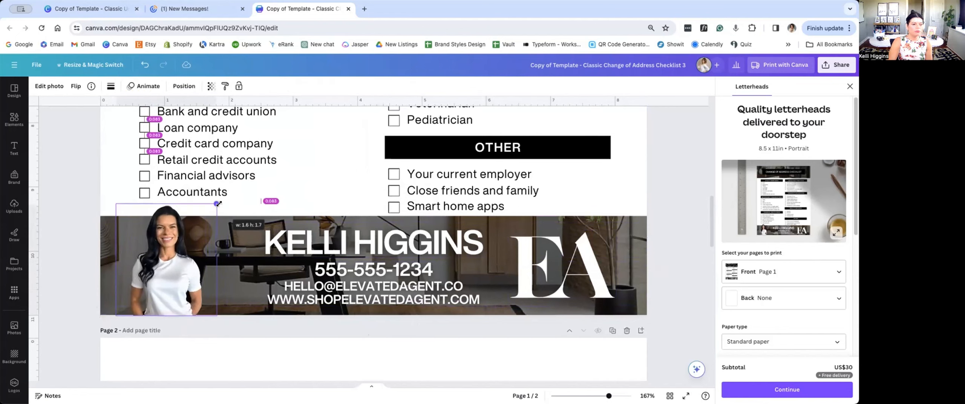
Step: Scale the name line on the page 1 banner down to size 34.9
click(337, 241)
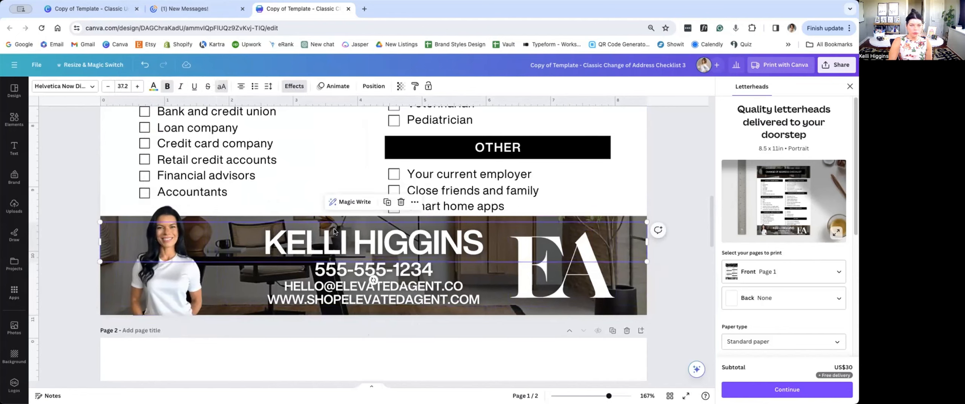
click(593, 237)
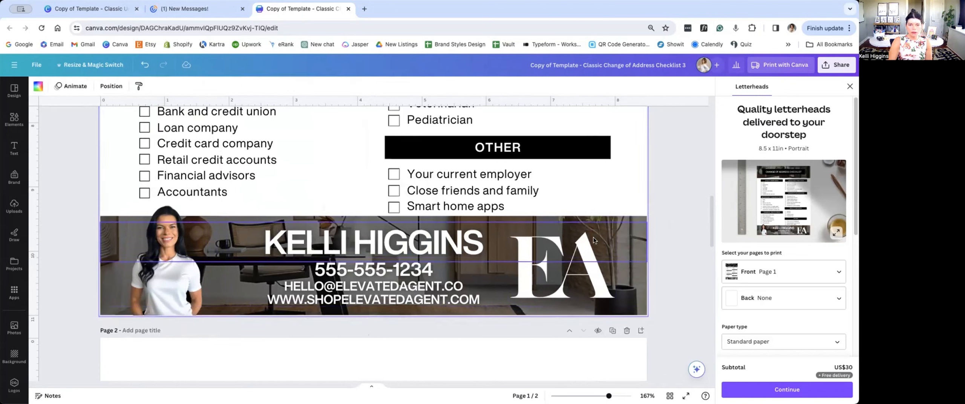
click(642, 224)
mouse_move(644, 222)
mouse_down()
mouse_move(613, 227)
mouse_move(647, 233)
mouse_up()
click(460, 292)
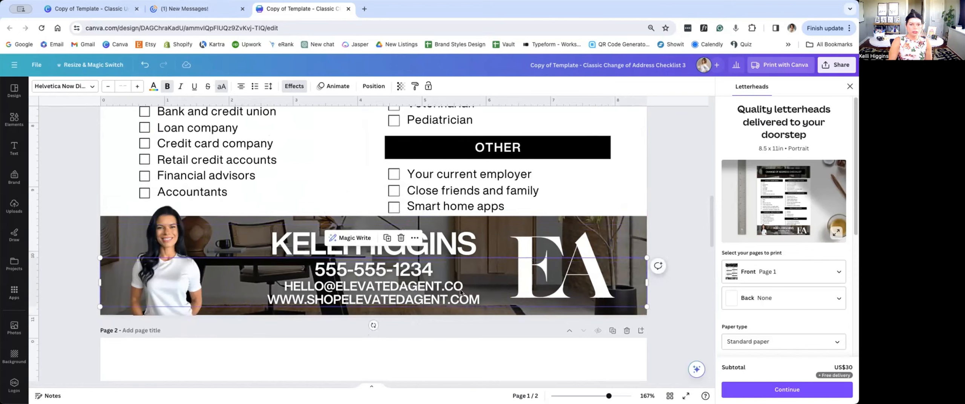
Step: Move the white EA logo slightly to the right on the page 1 banner
click(594, 281)
drag(592, 277, 594, 279)
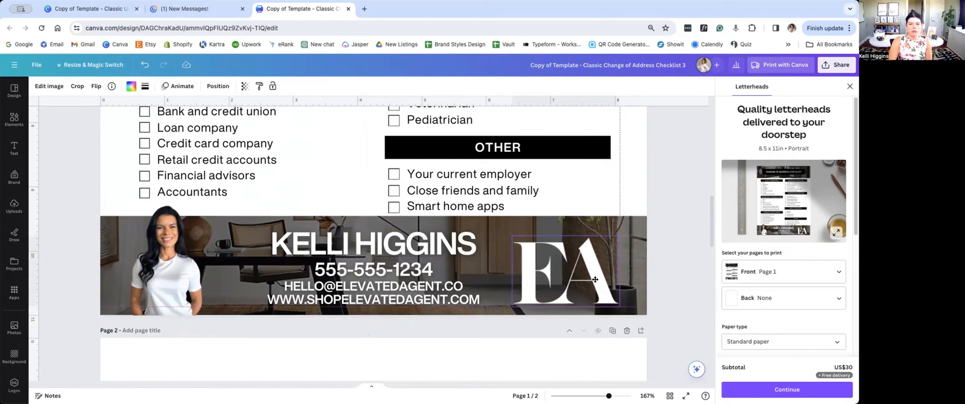
drag(595, 279, 596, 277)
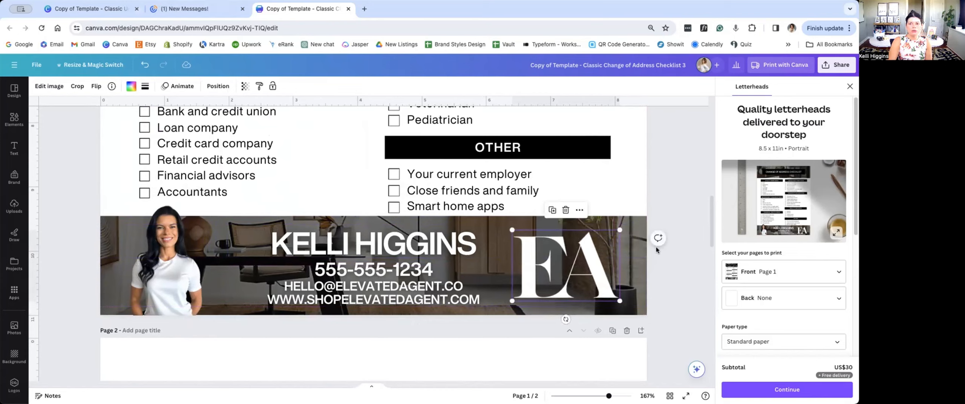
Step: Lower the top edge of the banner's background photo slightly and align the dark overlay's top edge with it
click(636, 220)
drag(636, 217, 639, 225)
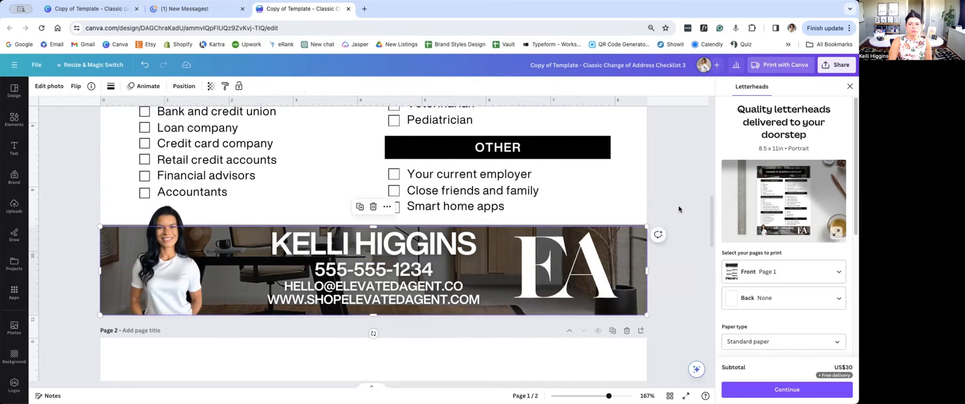
scroll(318, 232, up, 5)
scroll(313, 233, up, 3)
click(312, 234)
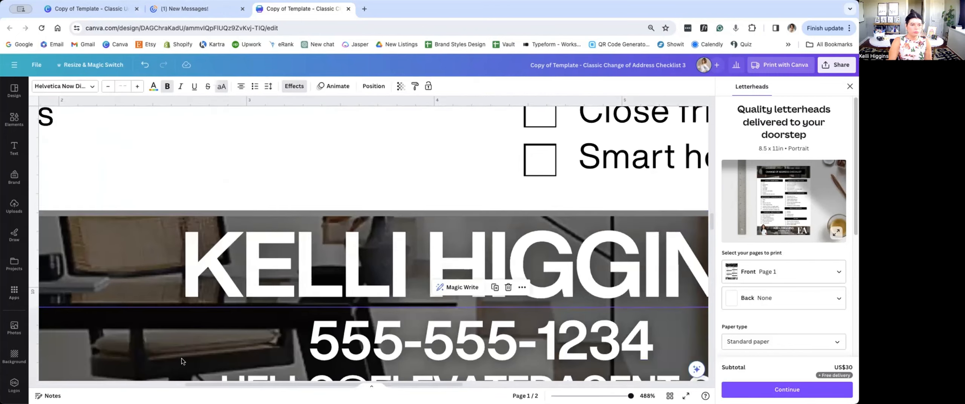
click(154, 207)
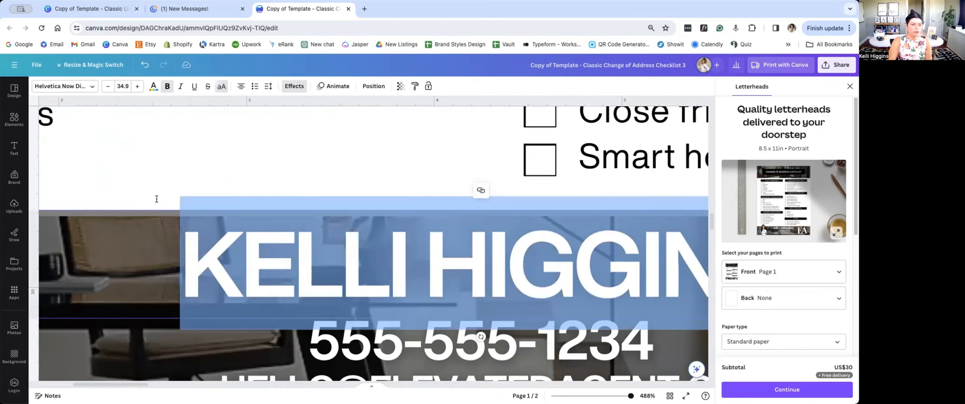
click(155, 200)
click(157, 210)
click(157, 209)
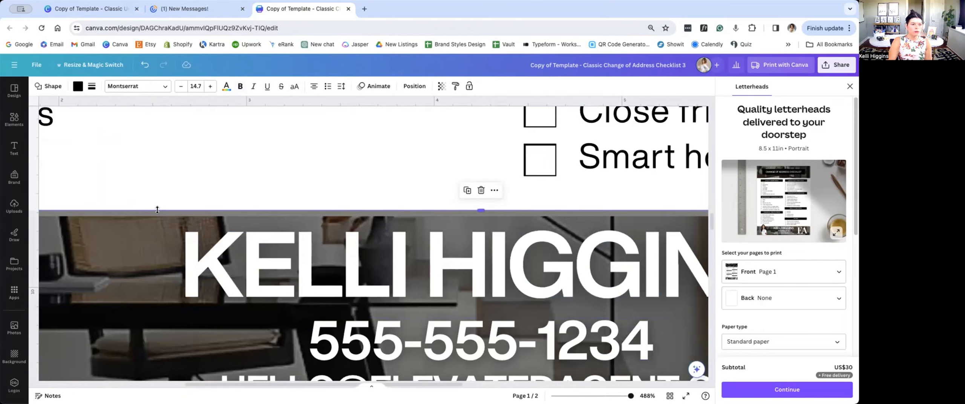
drag(157, 210, 158, 217)
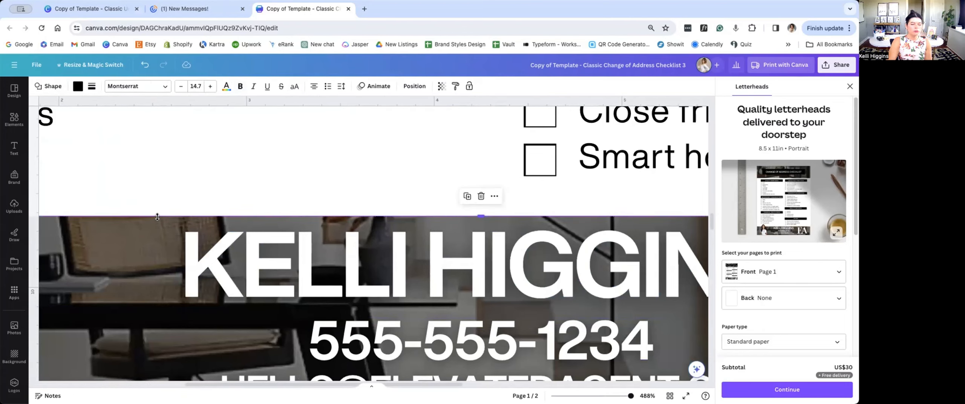
Step: Delete the empty page 2 and close the letterhead printing offer
scroll(157, 216, down, 10)
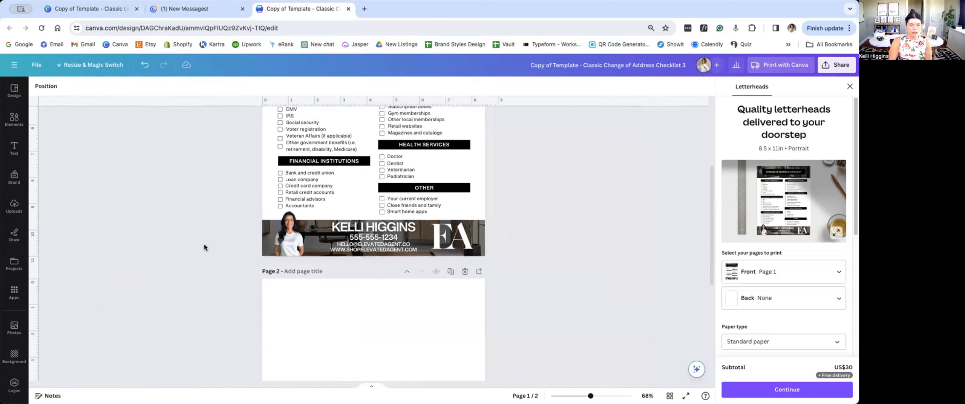
scroll(203, 170, up, 5)
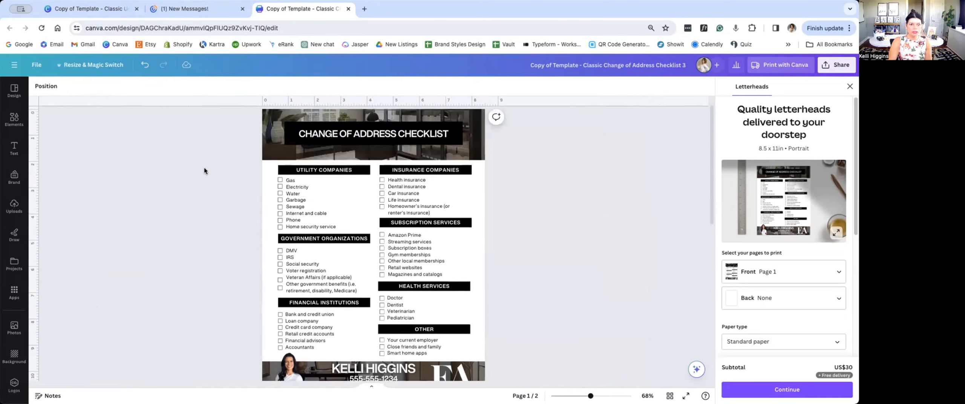
scroll(204, 167, down, 3)
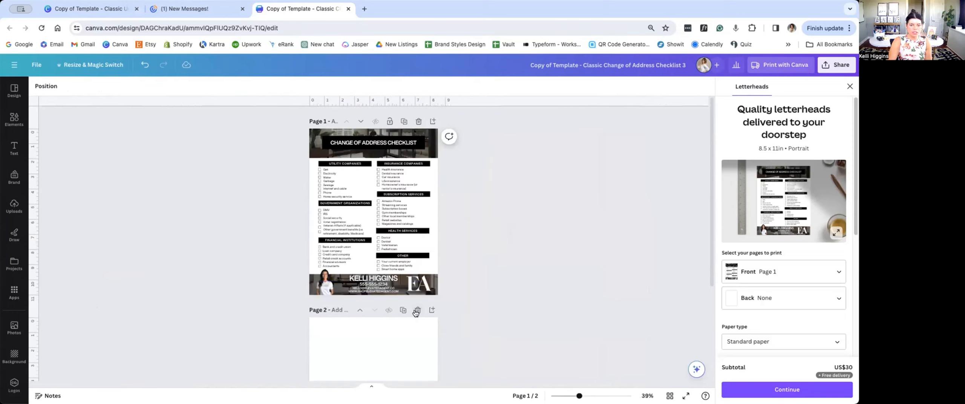
click(417, 310)
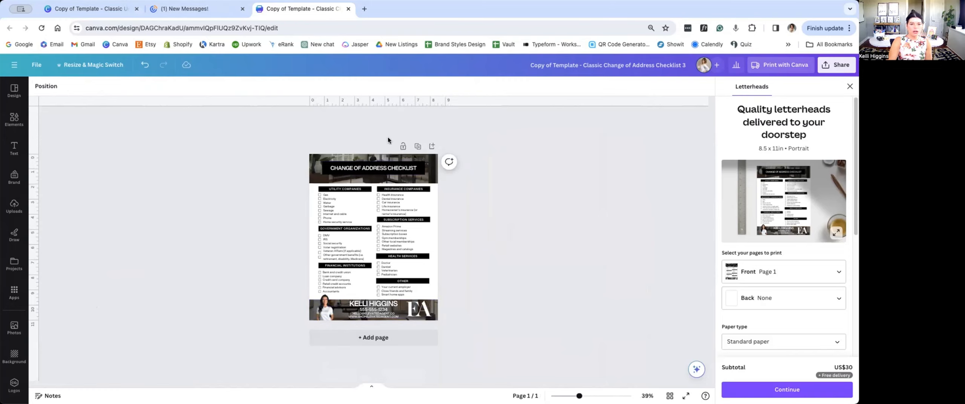
click(849, 86)
drag(108, 11, 198, 9)
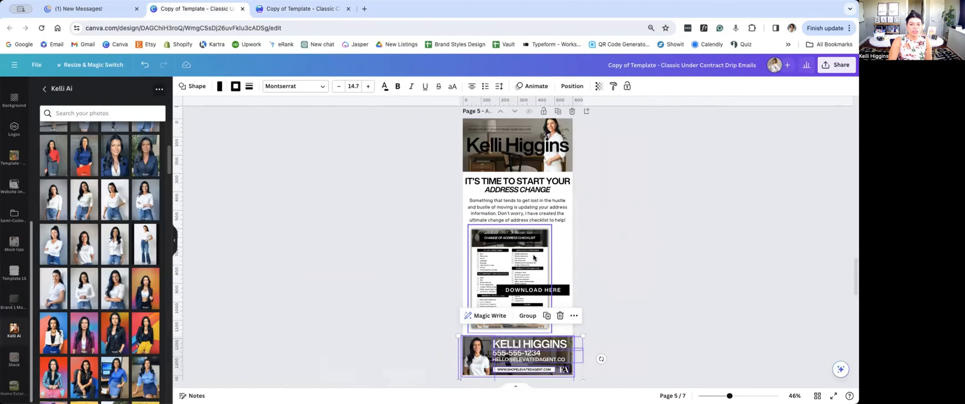
click(249, 229)
click(351, 14)
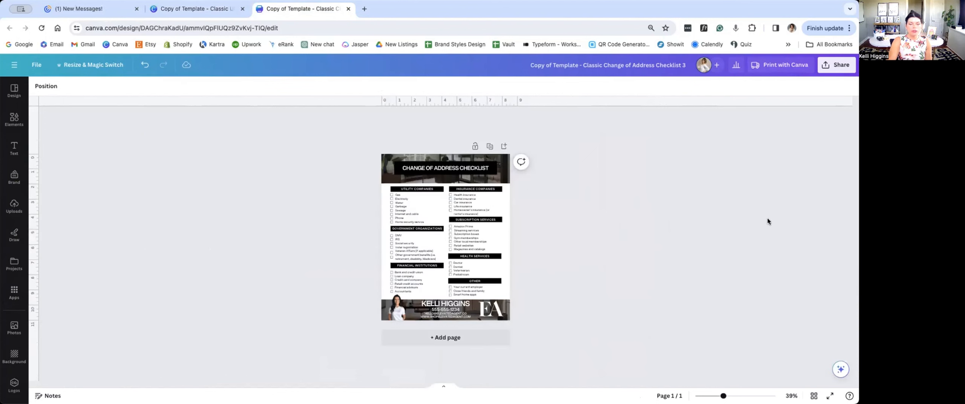
Step: Download the finished change of address checklist as a PNG at size 1
click(840, 66)
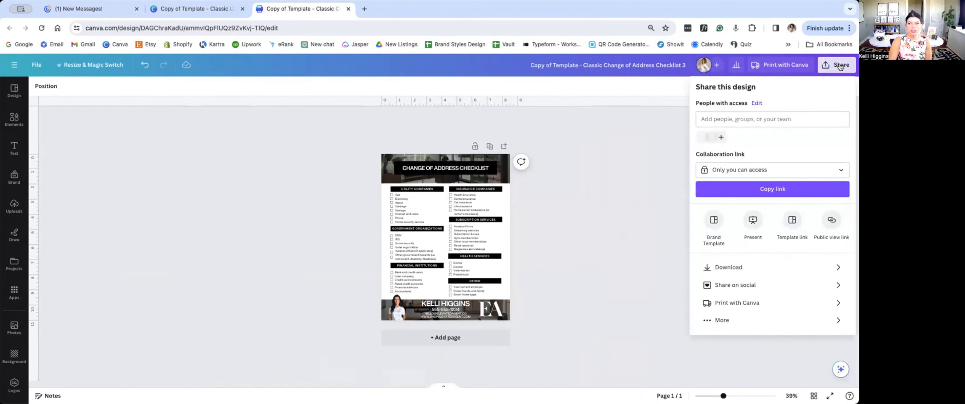
click(746, 266)
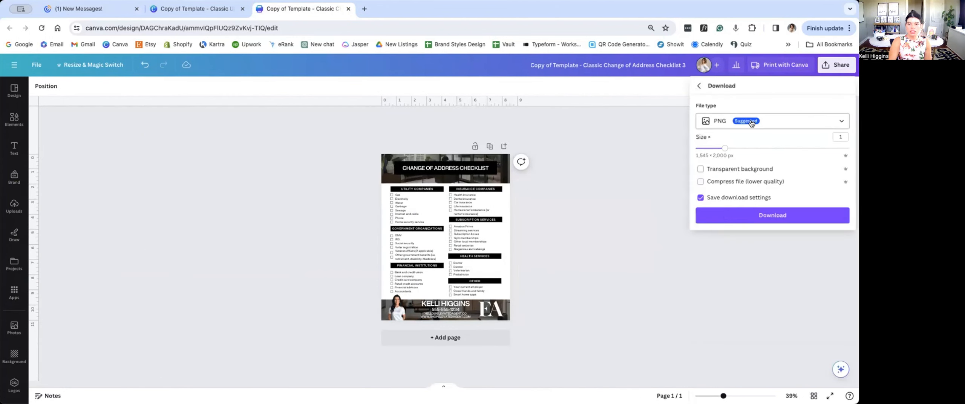
click(772, 213)
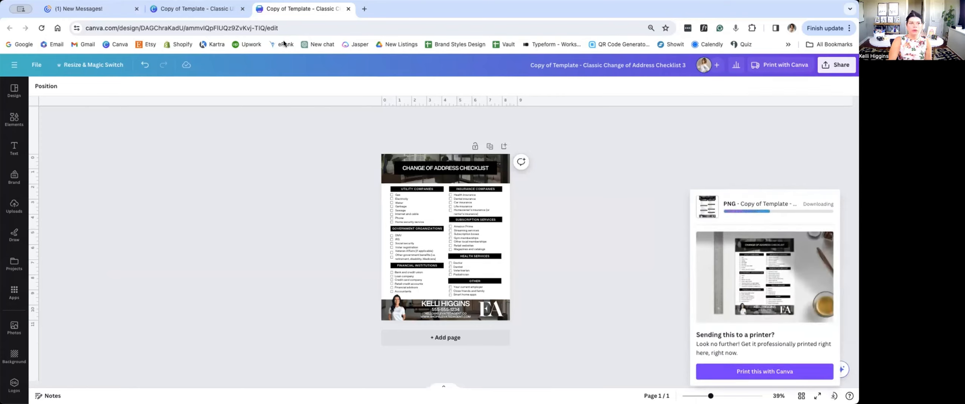
Step: Upload the downloaded checklist image to the Classic Under Contract Drip Emails design and place it in page 5's checklist frame
click(217, 9)
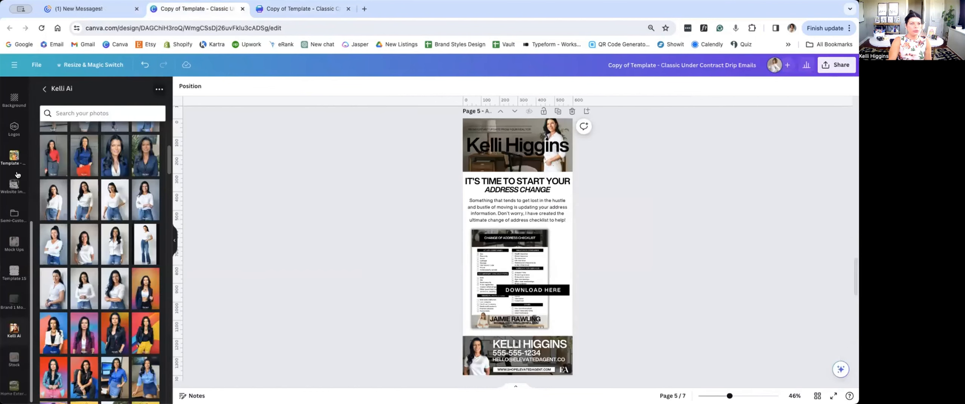
scroll(15, 166, up, 5)
scroll(18, 177, up, 2)
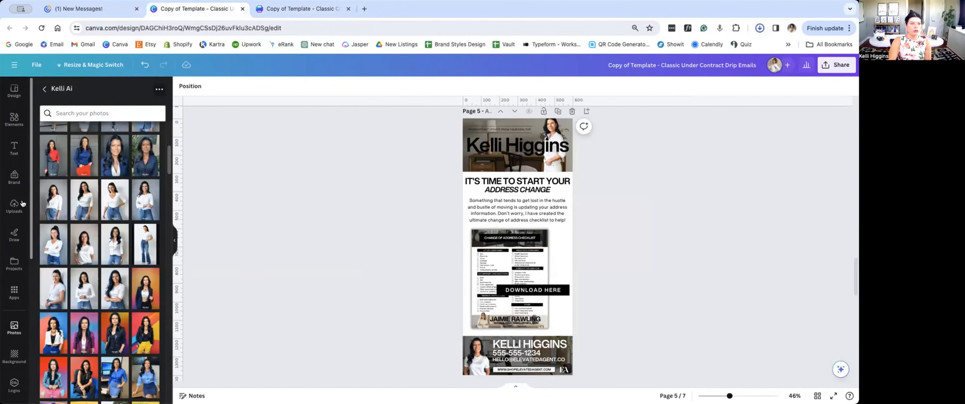
click(13, 210)
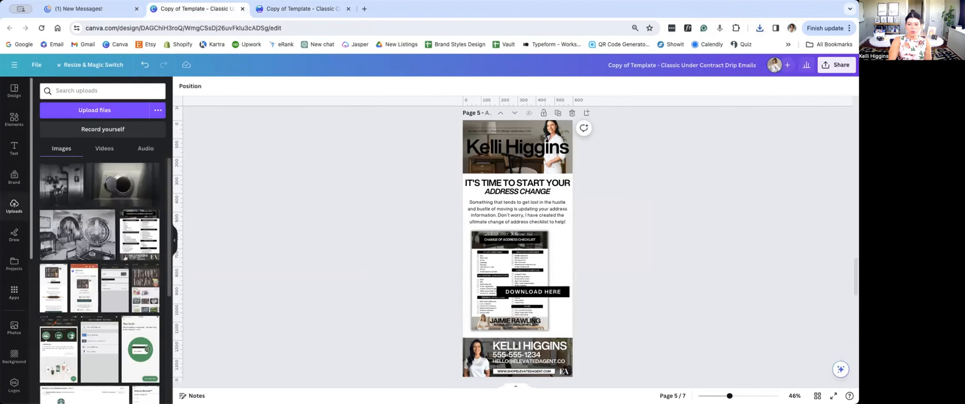
drag(690, 388, 144, 143)
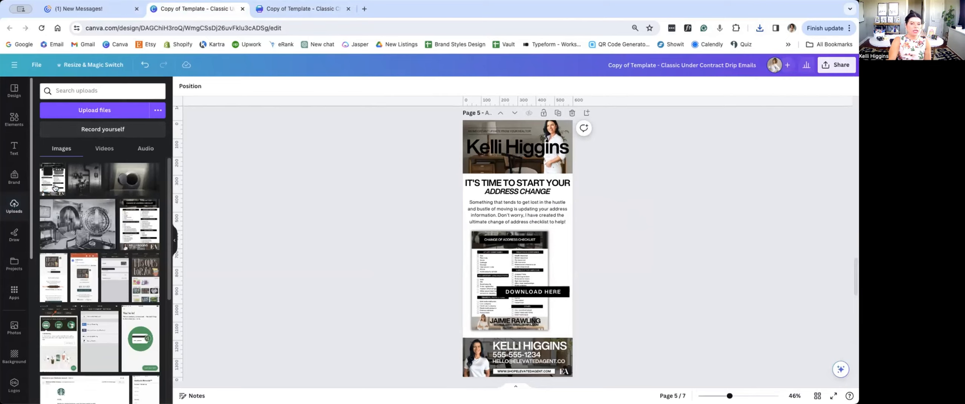
drag(54, 187, 487, 273)
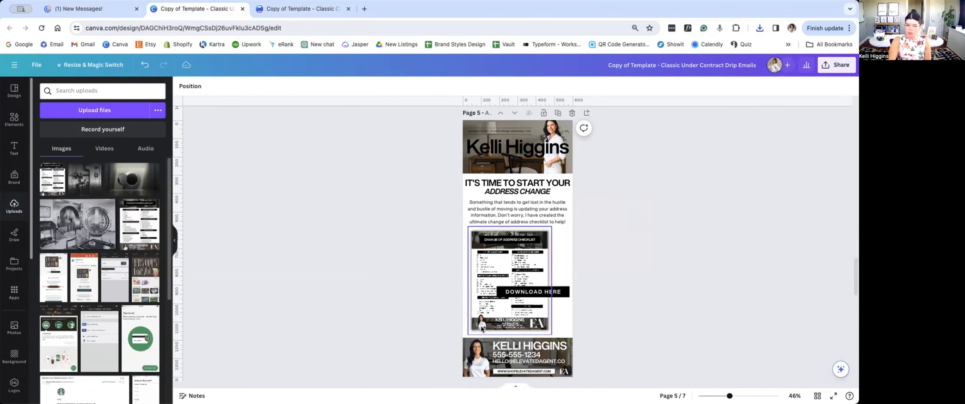
Step: Replace the photo in page 7's phone mockup with a white-shirt portrait from the agent's AI photo folder
scroll(565, 327, down, 15)
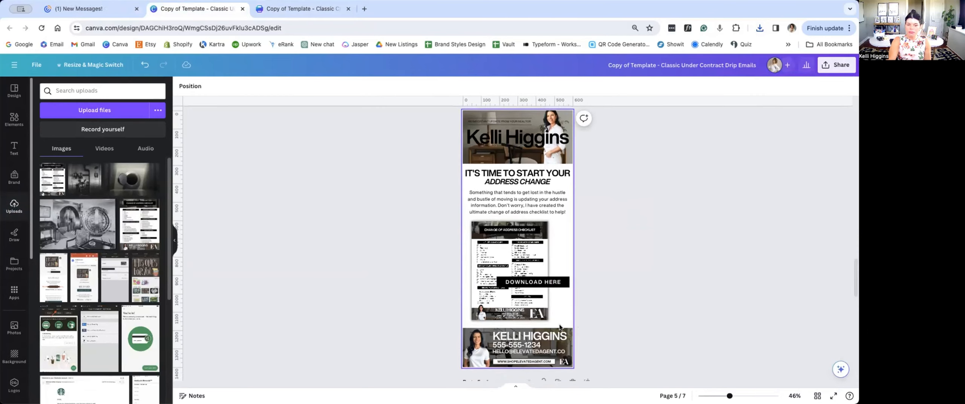
scroll(559, 327, down, 3)
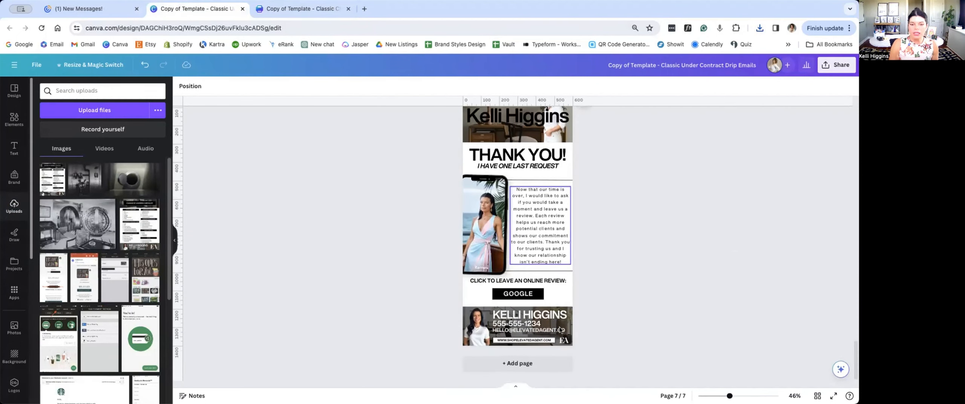
click(485, 207)
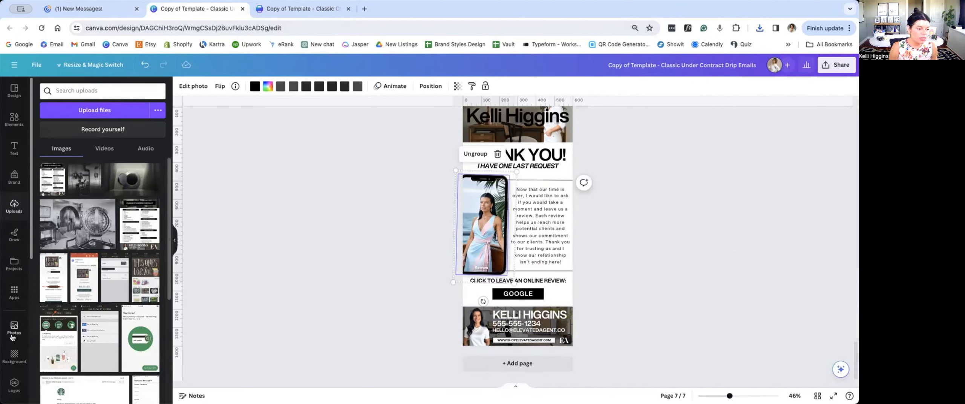
scroll(12, 332, down, 5)
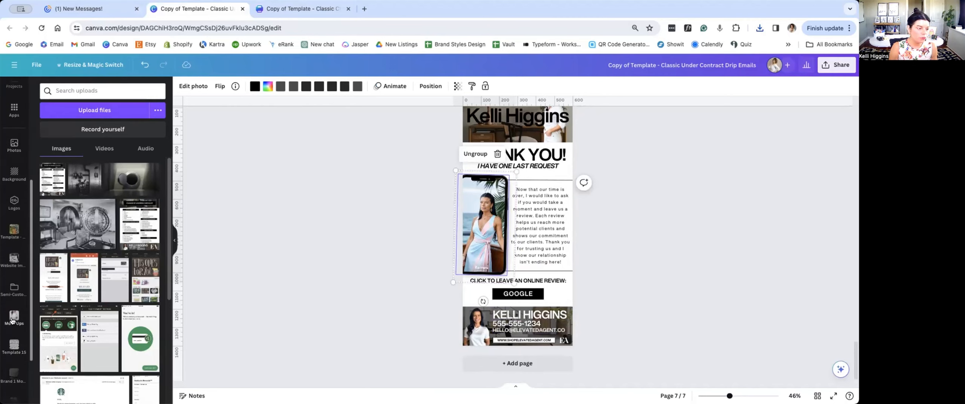
click(12, 320)
scroll(17, 326, down, 3)
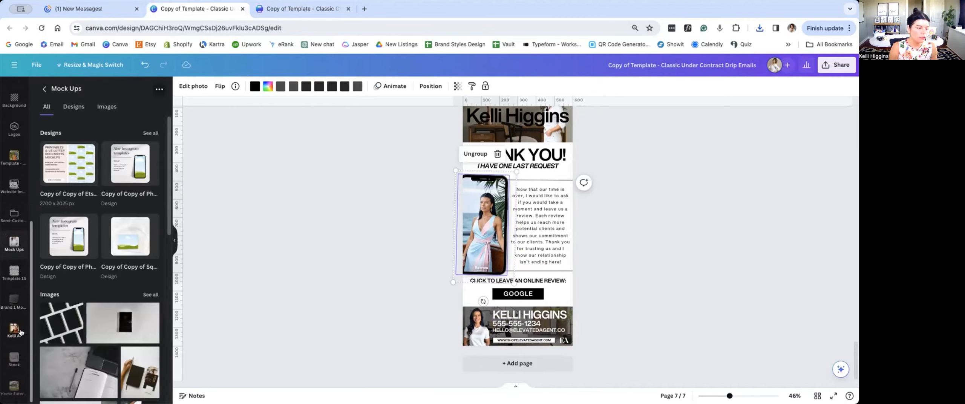
click(14, 330)
drag(114, 288, 478, 196)
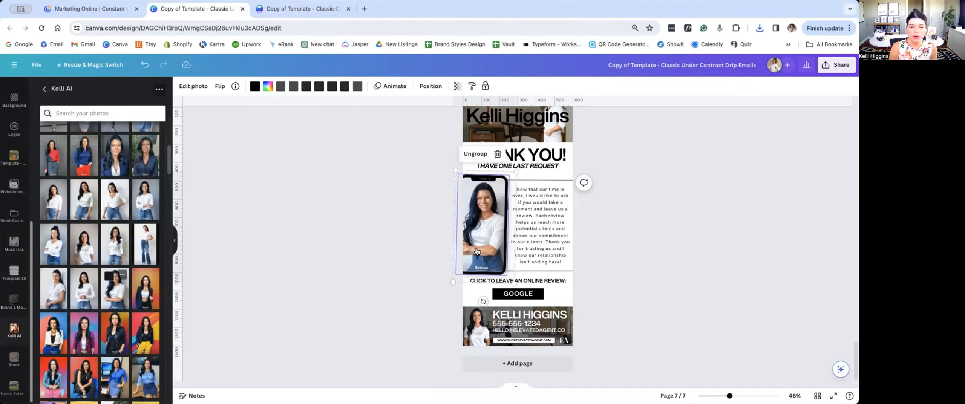
Step: Enlarge the portrait inside the phone frame on page 7 through its crop and apply the new crop
double_click(488, 218)
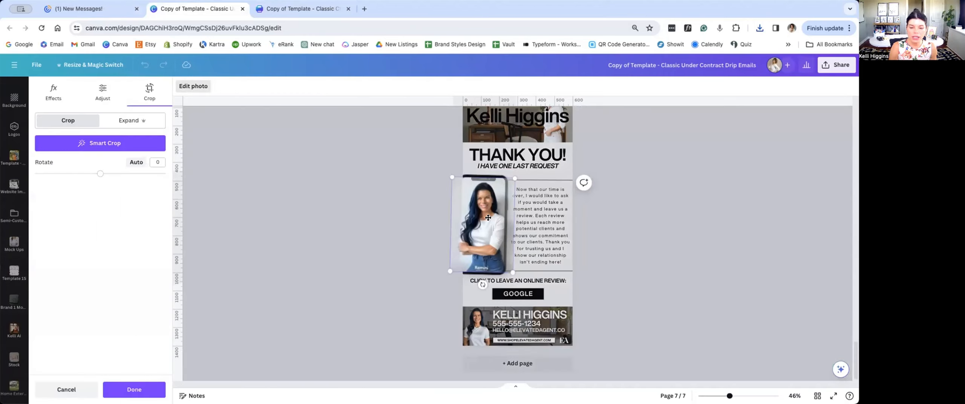
drag(444, 275, 438, 285)
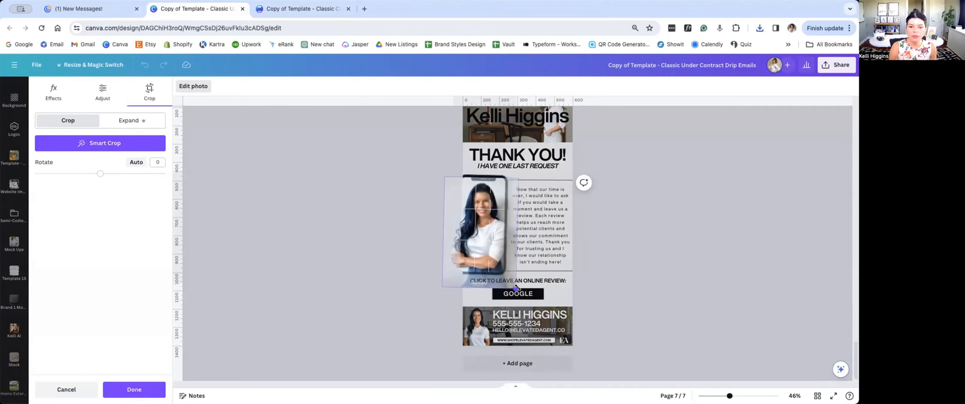
click(673, 301)
click(672, 303)
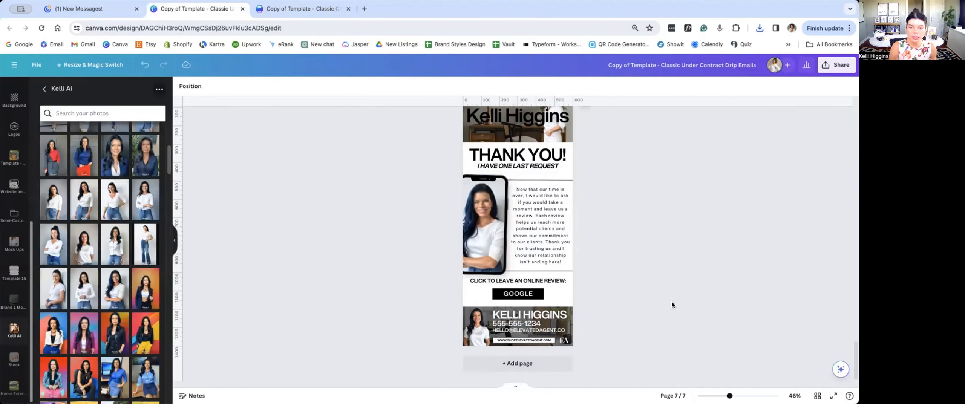
Step: Open the email design's download settings, set the PNG size to 2.75, and close them without downloading
scroll(650, 352, up, 1)
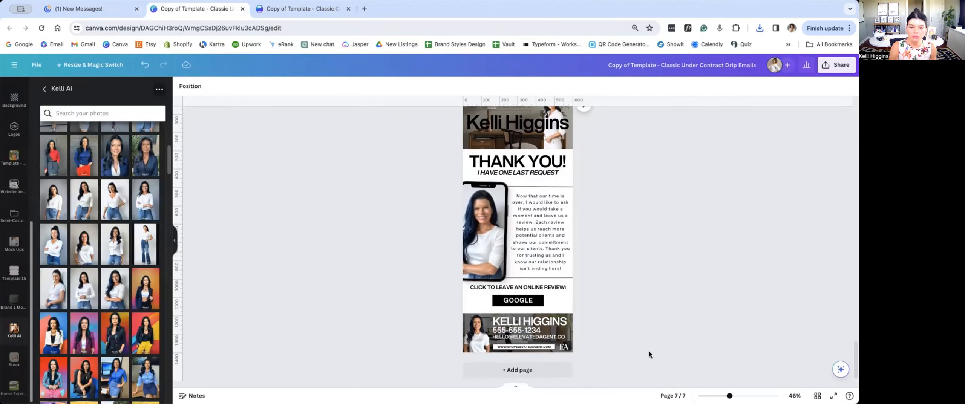
scroll(649, 351, up, 15)
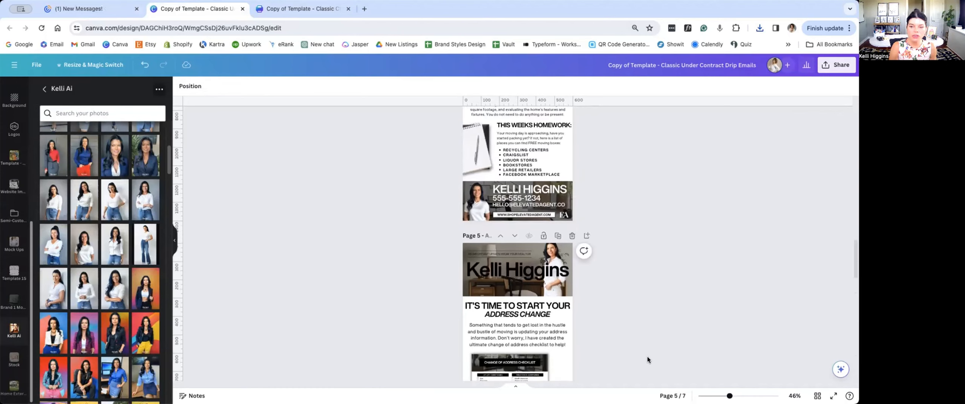
scroll(647, 356, up, 10)
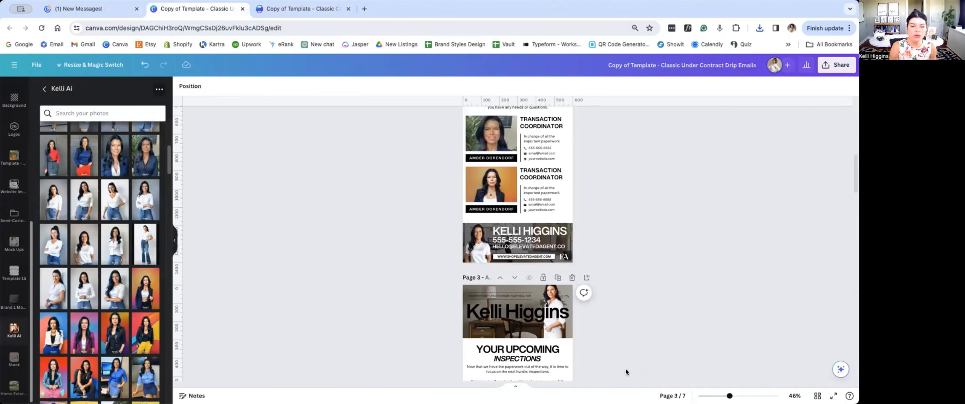
scroll(626, 372, up, 10)
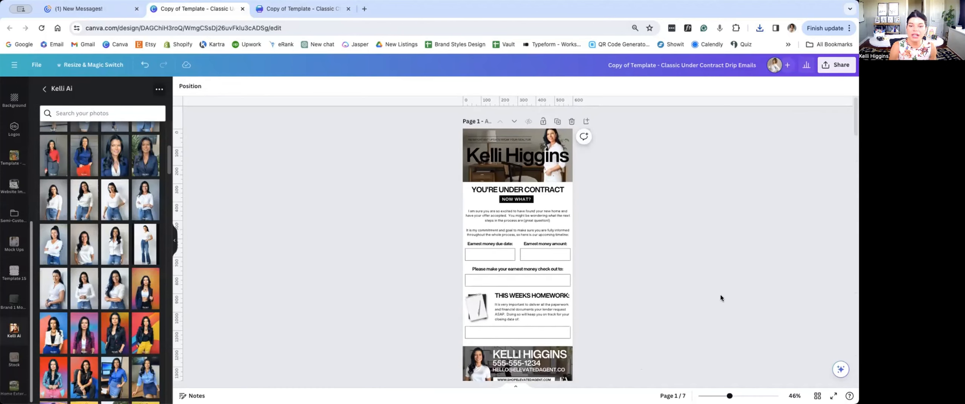
click(833, 66)
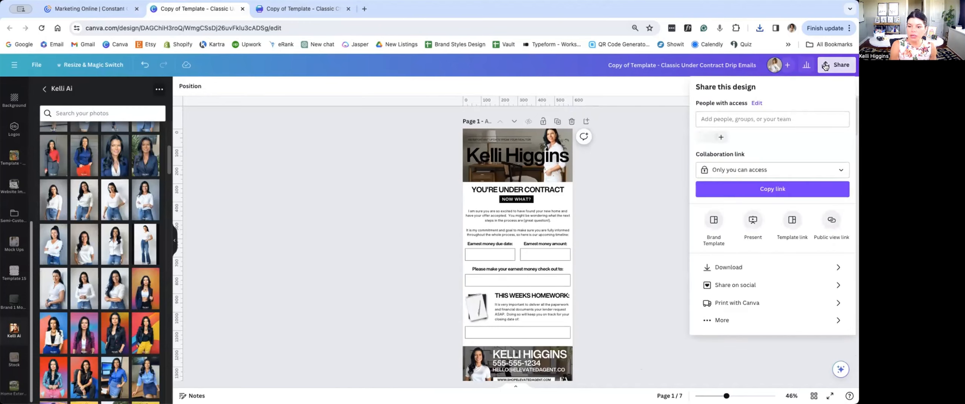
click(714, 267)
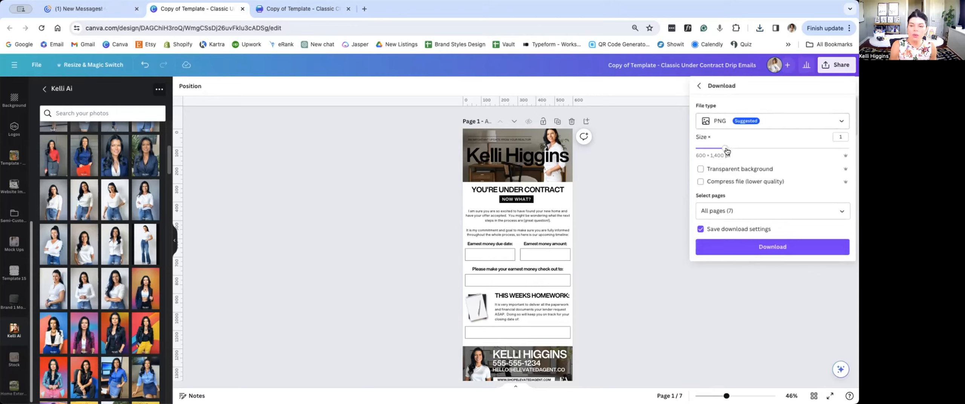
drag(725, 149, 850, 153)
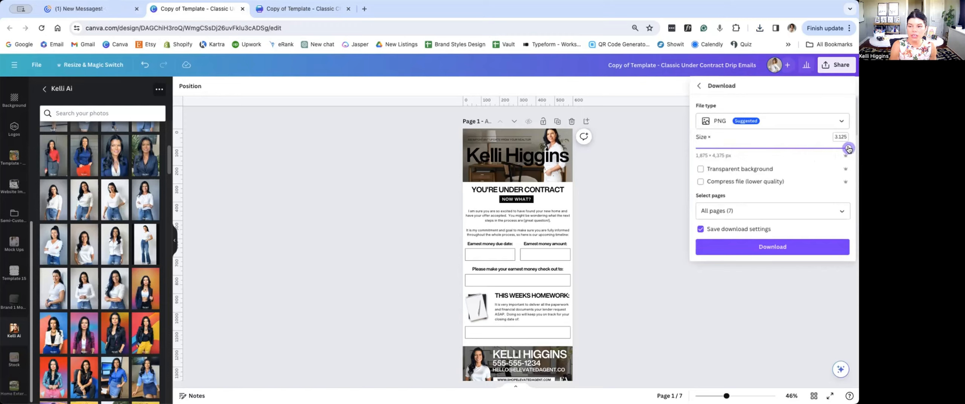
drag(848, 148, 826, 149)
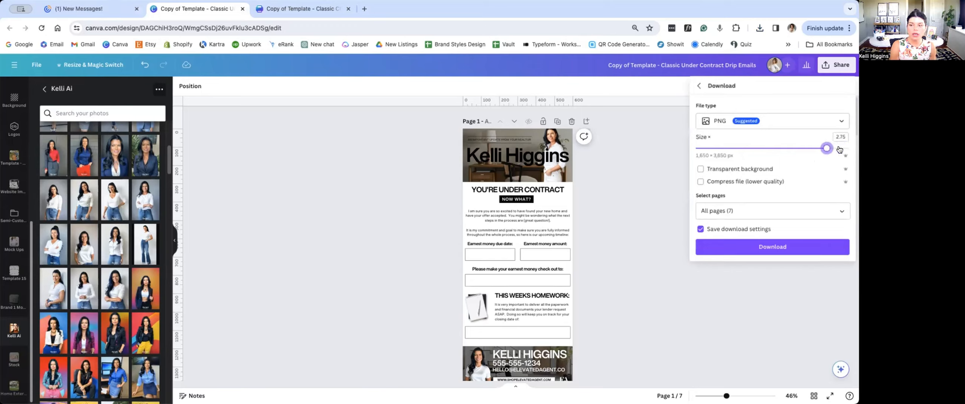
click(841, 149)
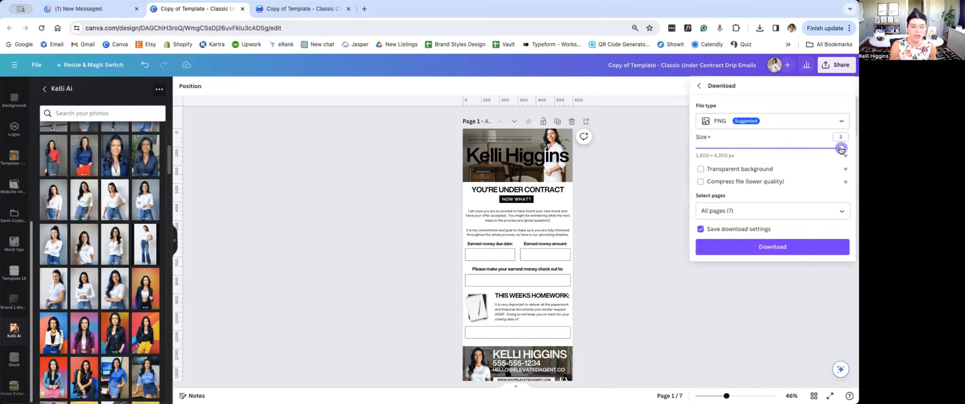
drag(841, 150, 828, 150)
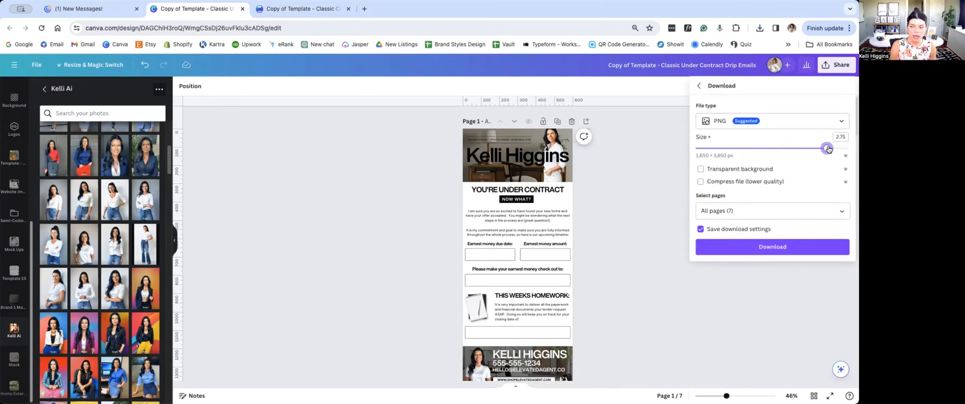
click(639, 296)
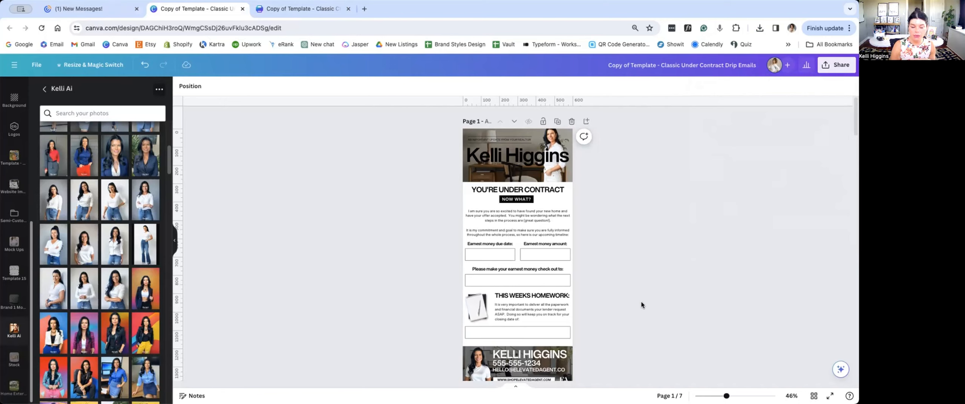
Step: Reopen the download settings, try JPG as the file type, and switch back to PNG
click(835, 65)
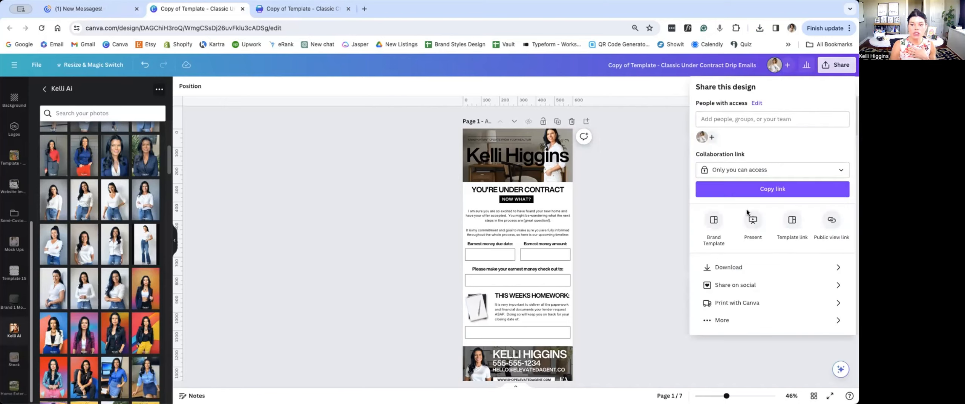
click(727, 266)
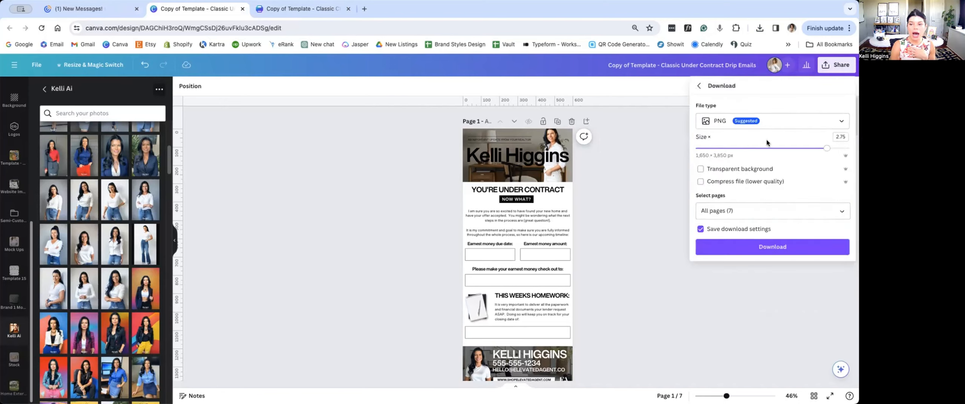
click(842, 123)
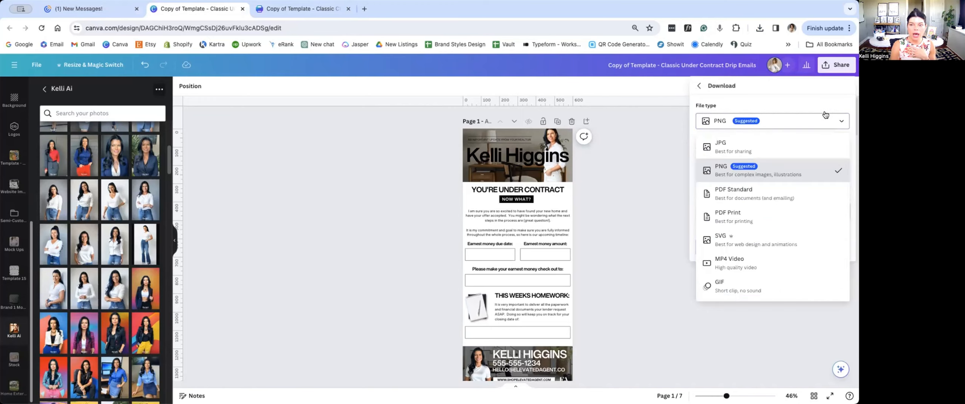
click(774, 144)
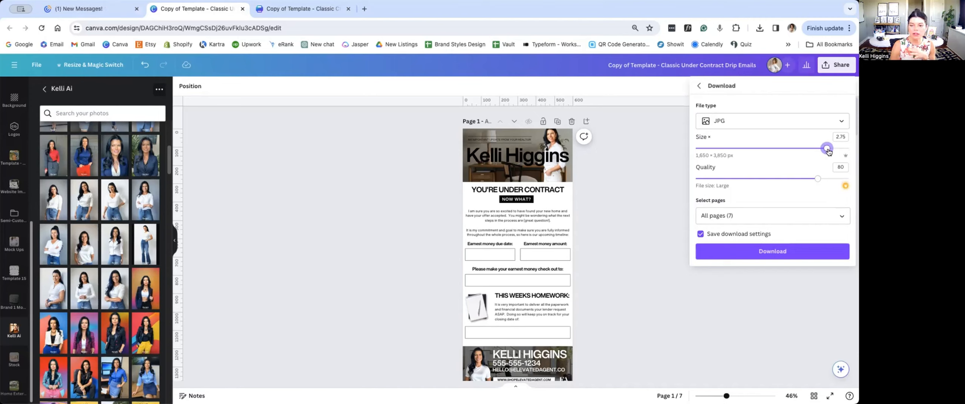
click(719, 121)
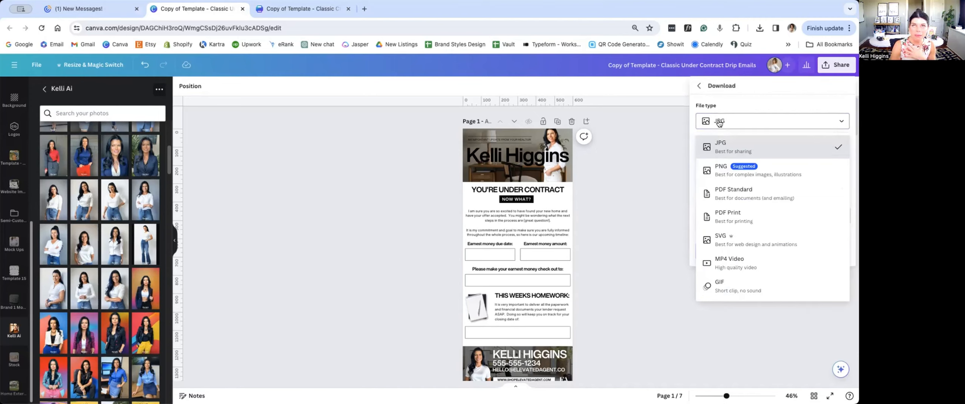
click(711, 172)
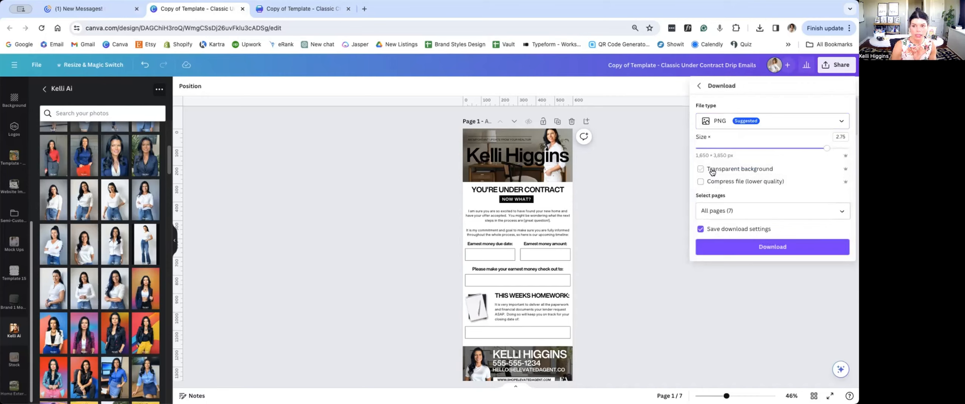
Step: Set the PNG download size to 3.125 and deselect all pages for the download
drag(826, 148, 848, 148)
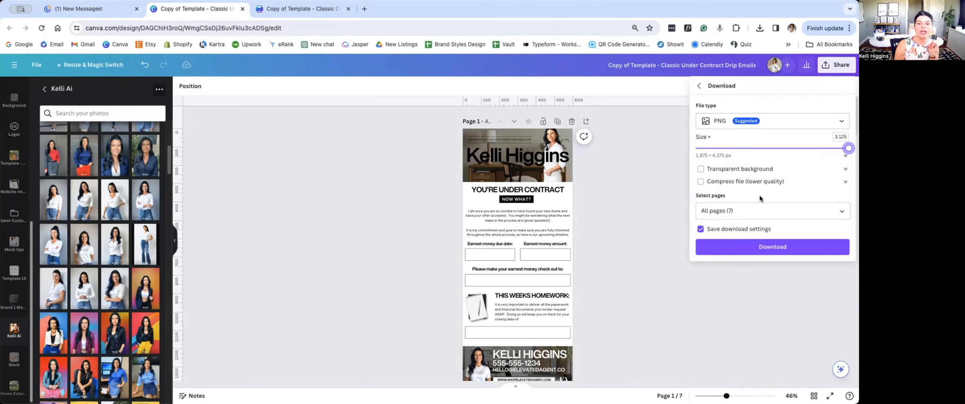
click(765, 210)
click(839, 211)
click(838, 212)
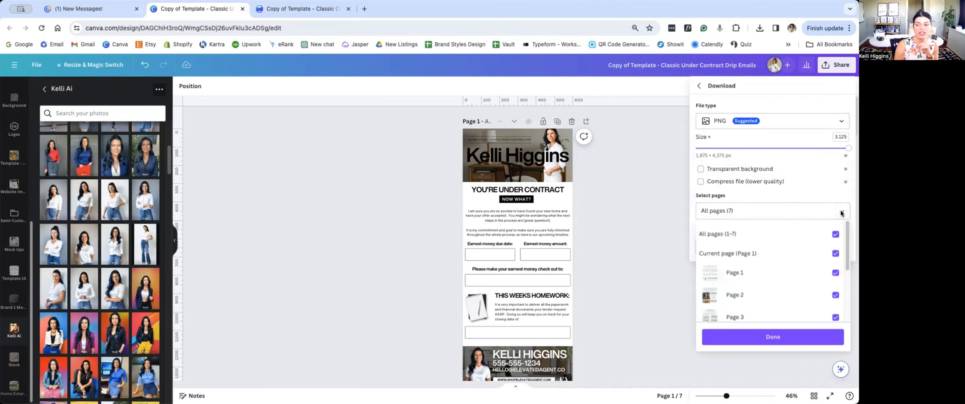
click(836, 234)
scroll(846, 268, down, 3)
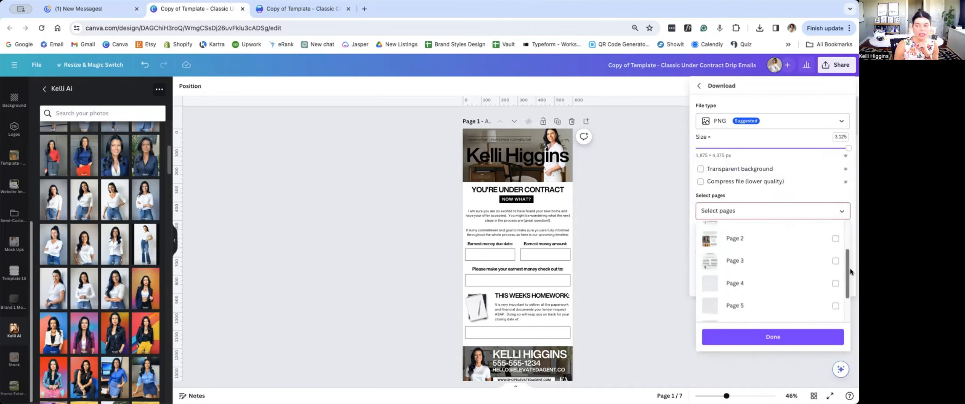
click(649, 238)
Step: Examine the layouts of pages 1 and 2, from banner to footer, to decide how to export each email
scroll(643, 239, down, 4)
scroll(642, 239, down, 4)
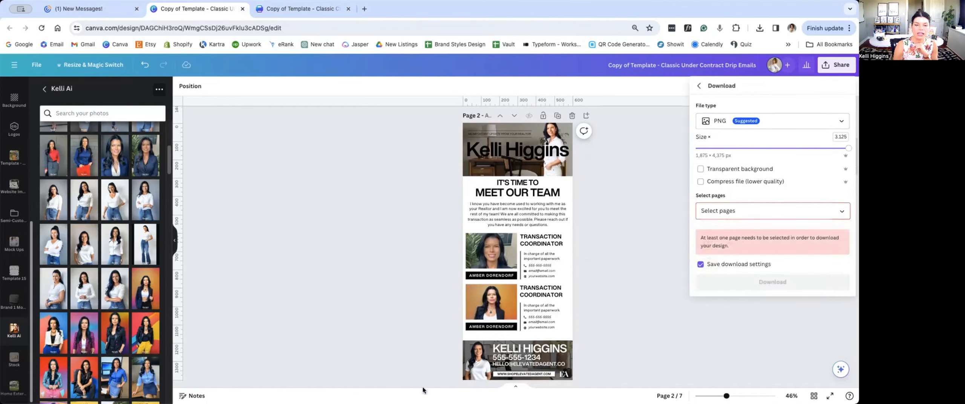
scroll(525, 234, up, 5)
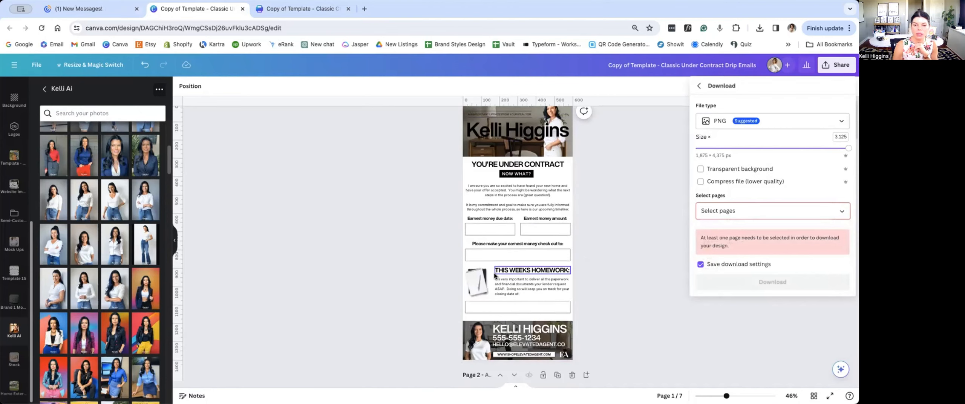
scroll(495, 276, down, 1)
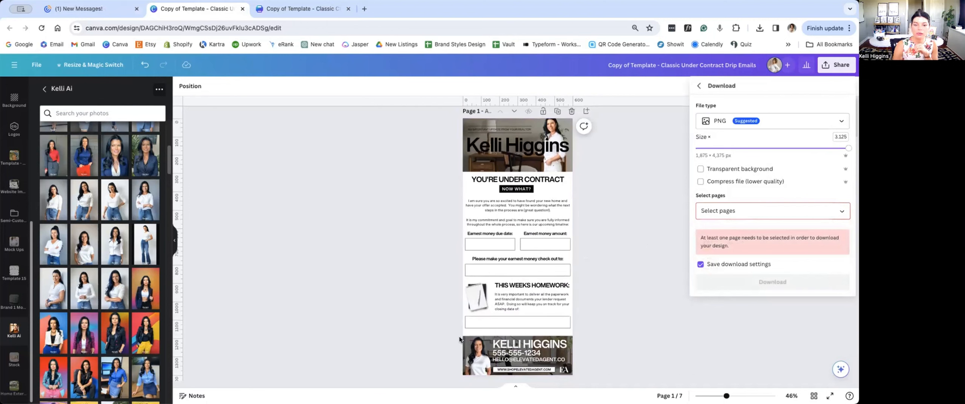
scroll(561, 373, down, 5)
scroll(561, 373, down, 5)
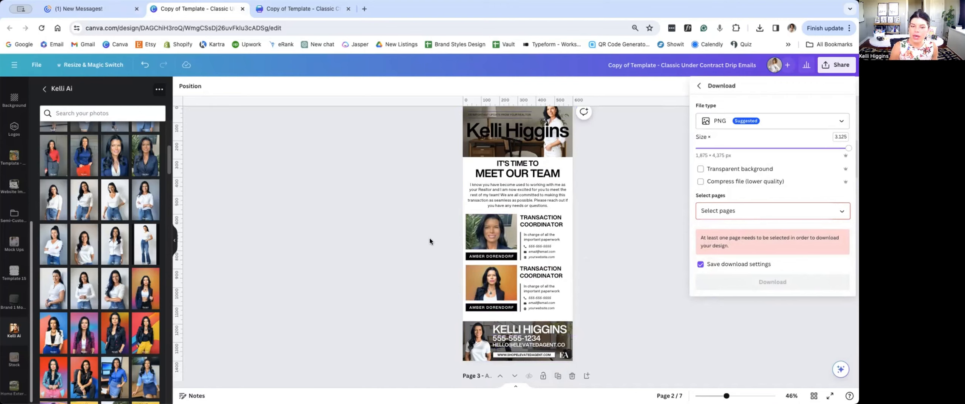
scroll(475, 343, up, 3)
scroll(476, 343, up, 4)
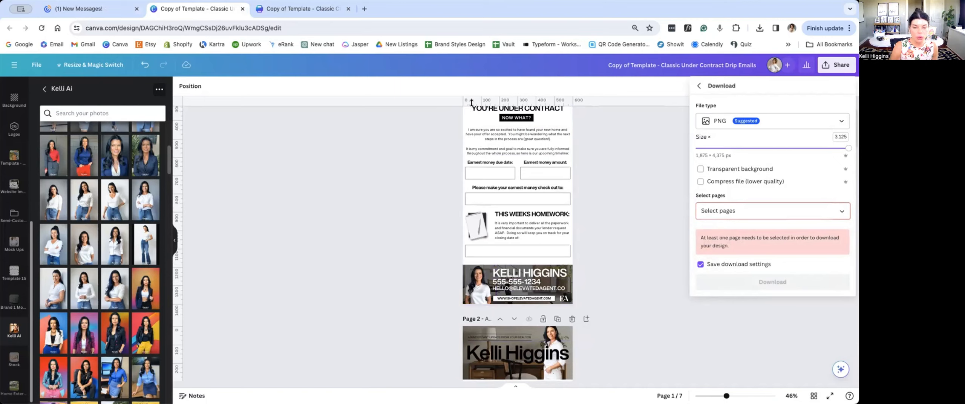
scroll(489, 354, down, 3)
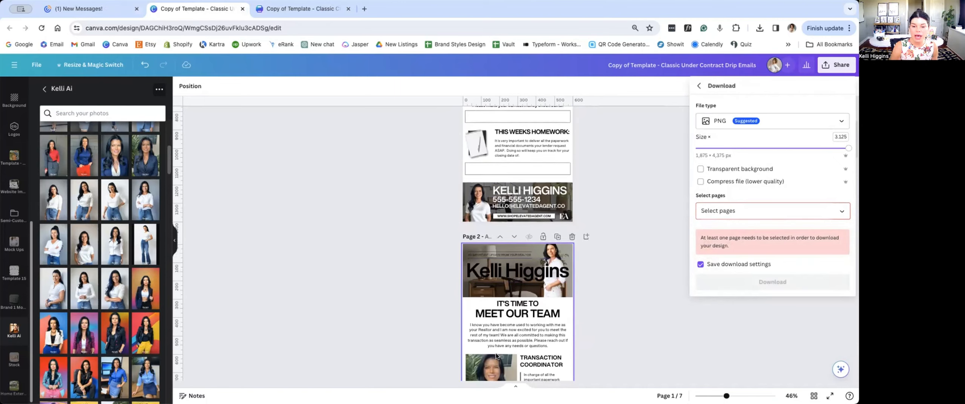
Step: Set the PNG download size to 2.75, then select all pages for the download and clear the selection again
scroll(496, 356, down, 3)
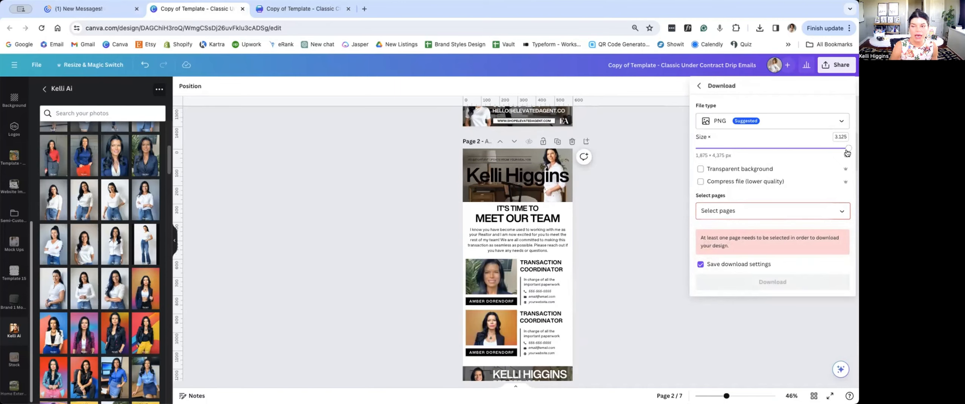
drag(847, 152, 827, 149)
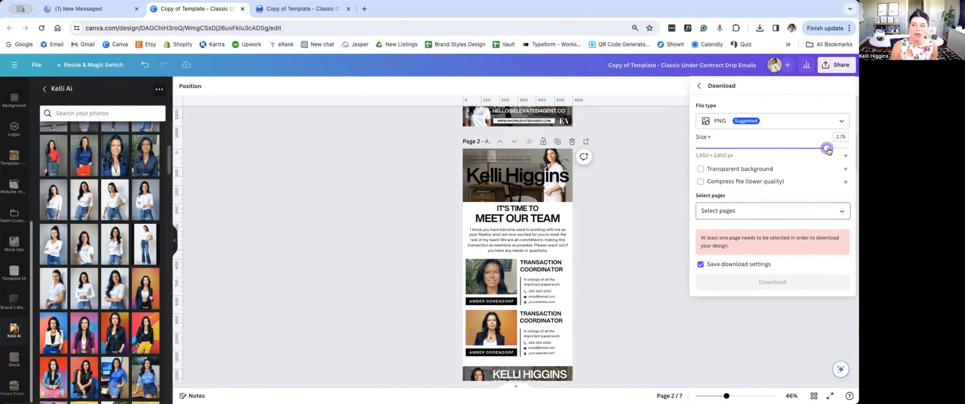
click(841, 211)
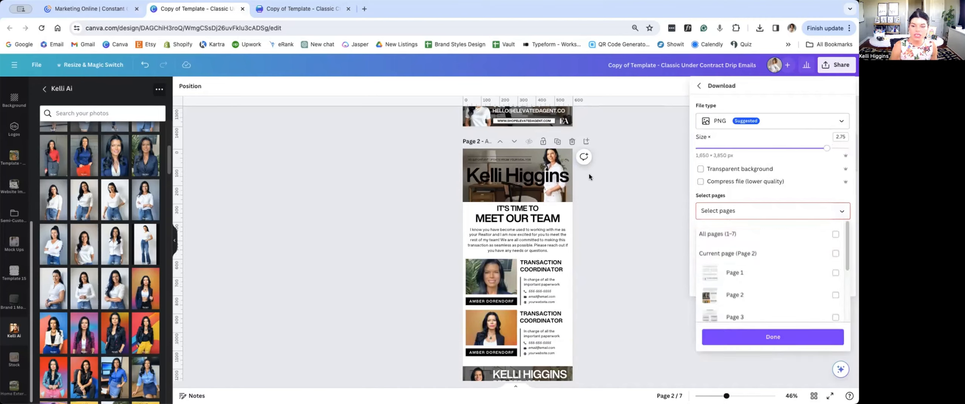
click(835, 234)
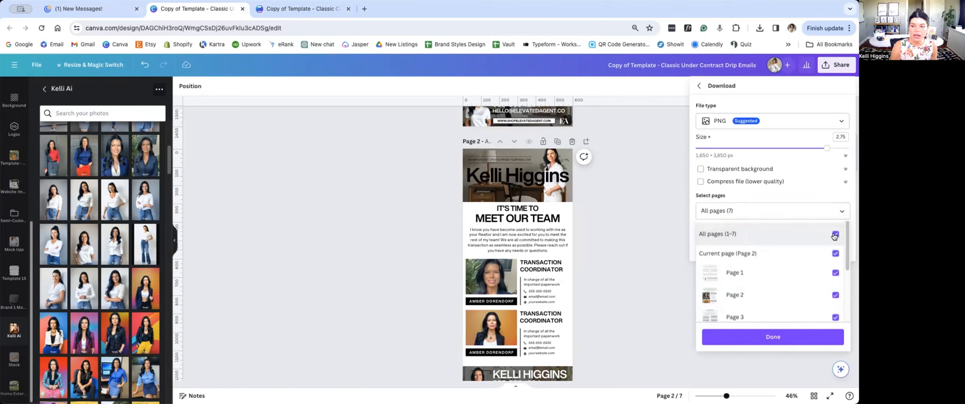
click(835, 234)
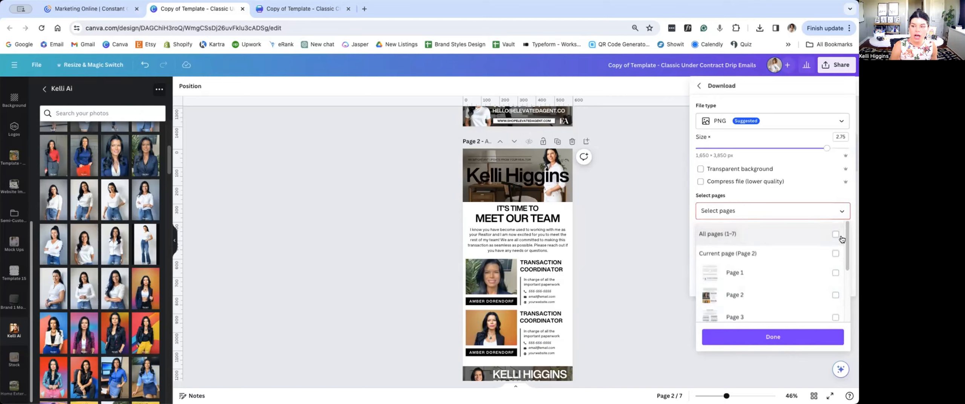
Step: Select only page 2 for the download, confirm the choice, and reopen the page selection
drag(845, 237, 847, 261)
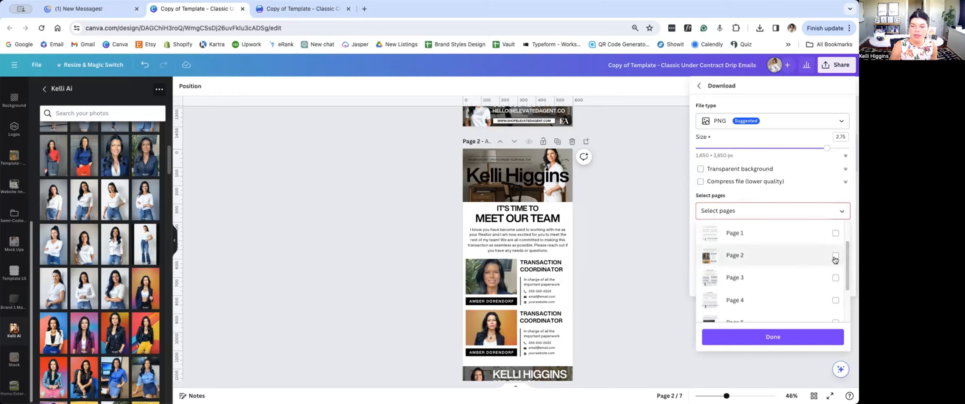
click(834, 258)
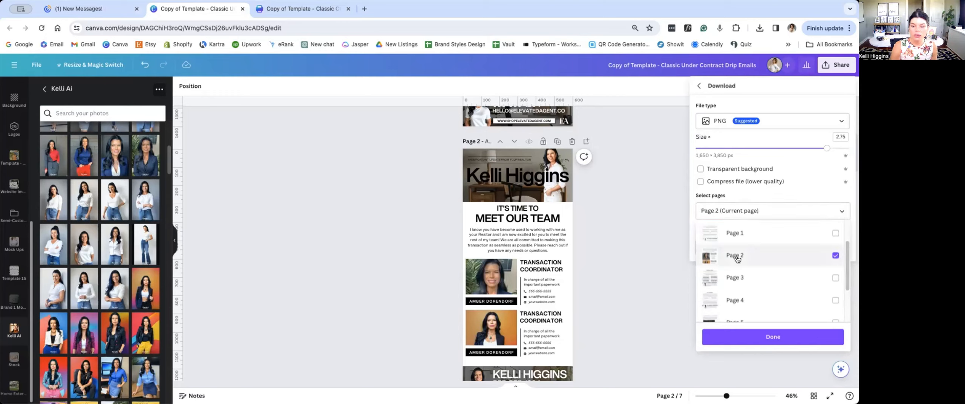
scroll(802, 262, up, 3)
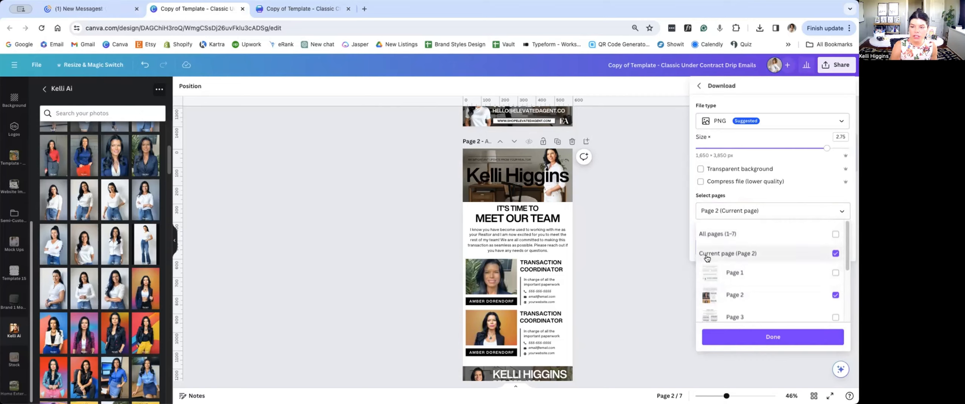
click(795, 335)
click(844, 208)
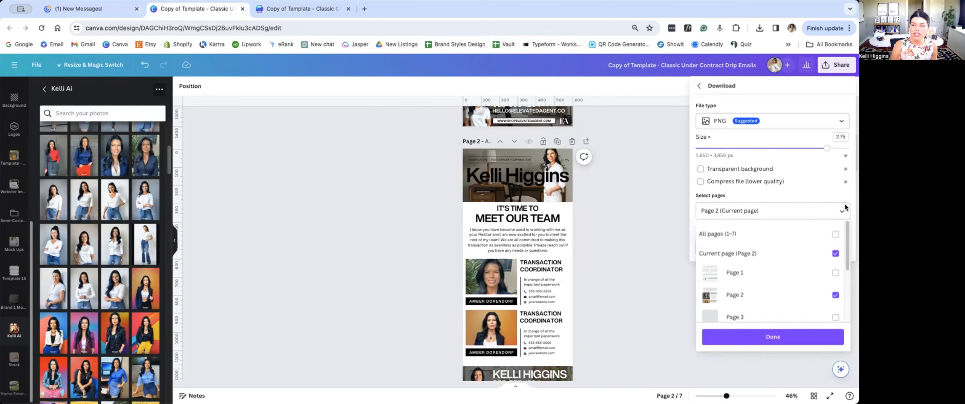
Step: Set the PNG size to 3.125, select all pages, and download the design
drag(826, 148, 847, 148)
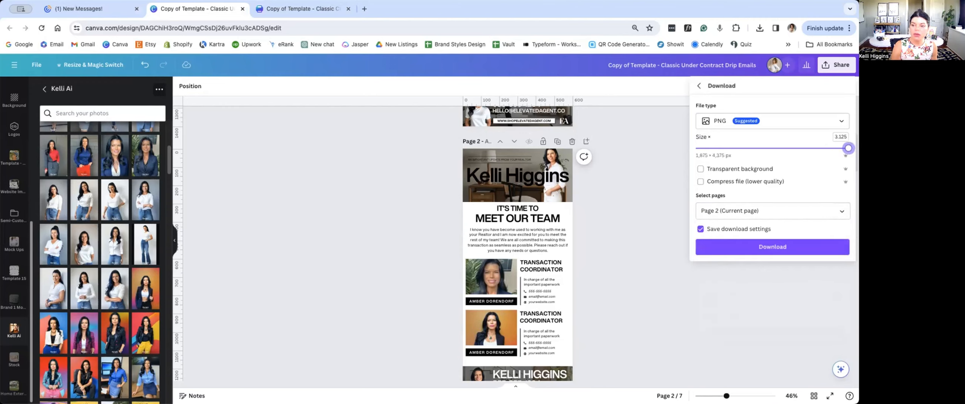
click(841, 212)
click(834, 234)
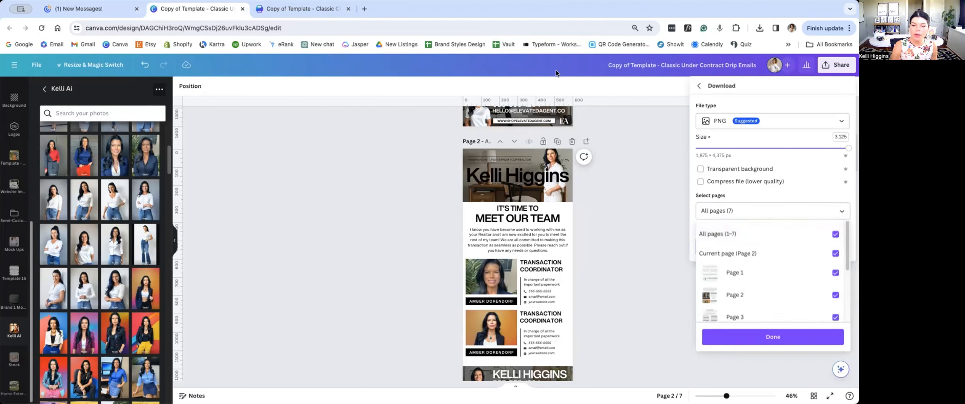
click(777, 339)
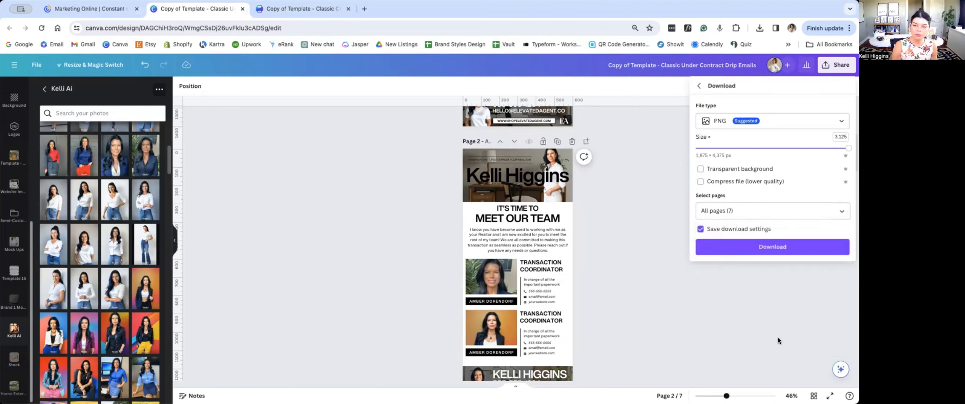
click(757, 248)
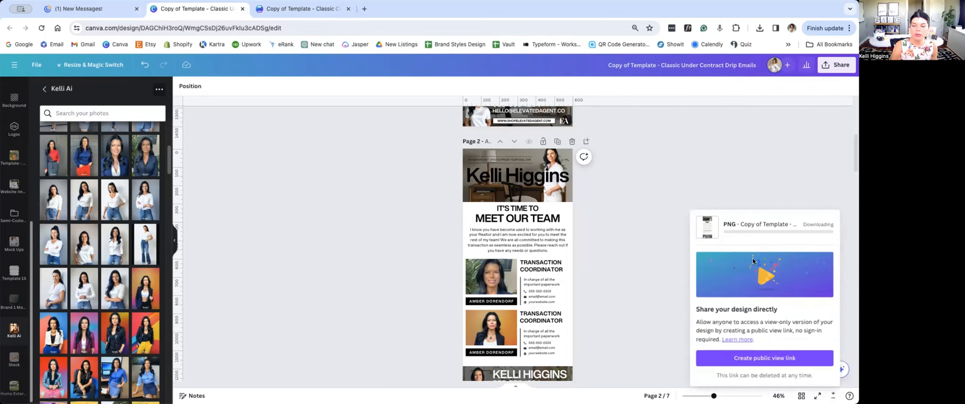
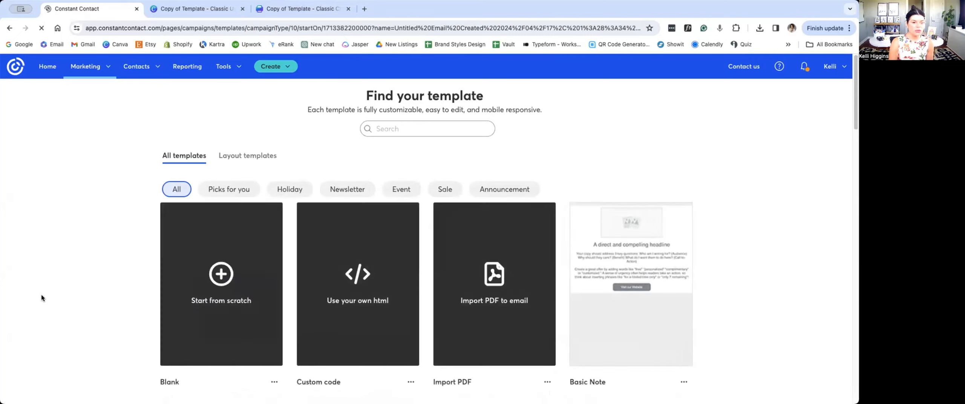
Step: Start an email from the blank template, setting its outer background to white and recoloring the outer border
mouse_move(233, 316)
click(224, 281)
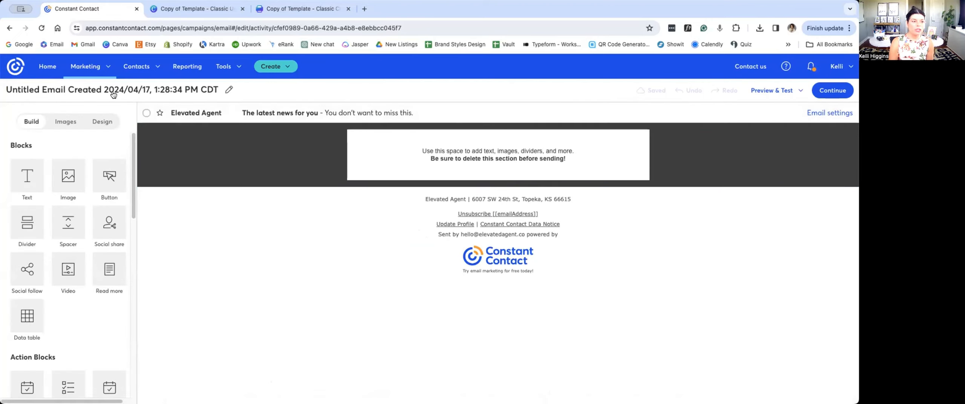
click(108, 126)
click(111, 166)
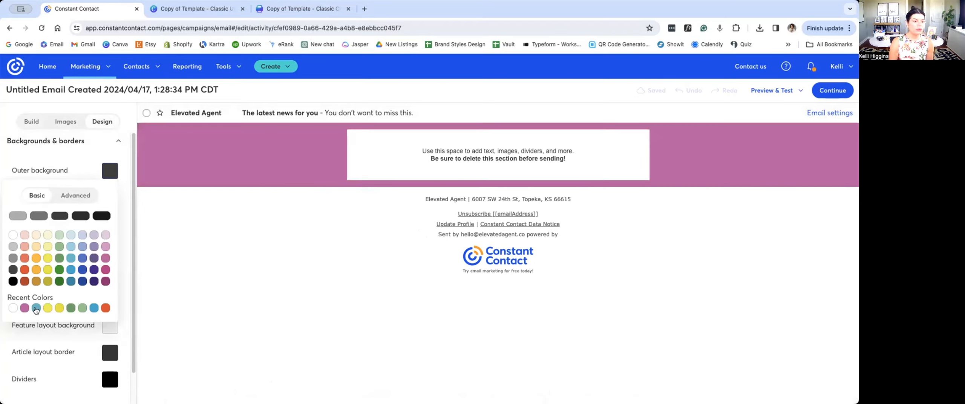
click(12, 308)
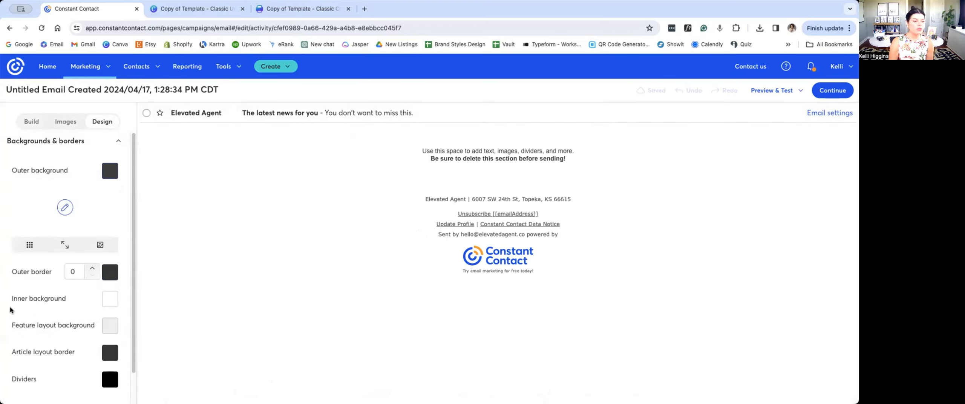
click(111, 272)
click(13, 248)
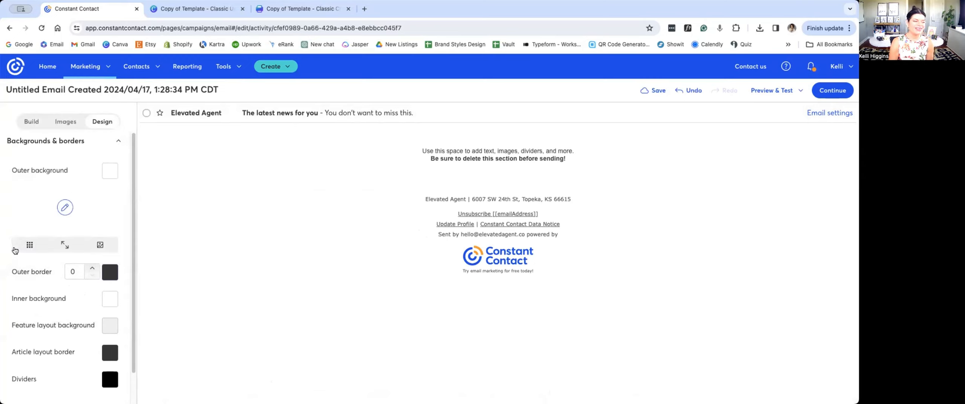
Step: Add an image block at the start of the email body and delete the placeholder text block
click(32, 122)
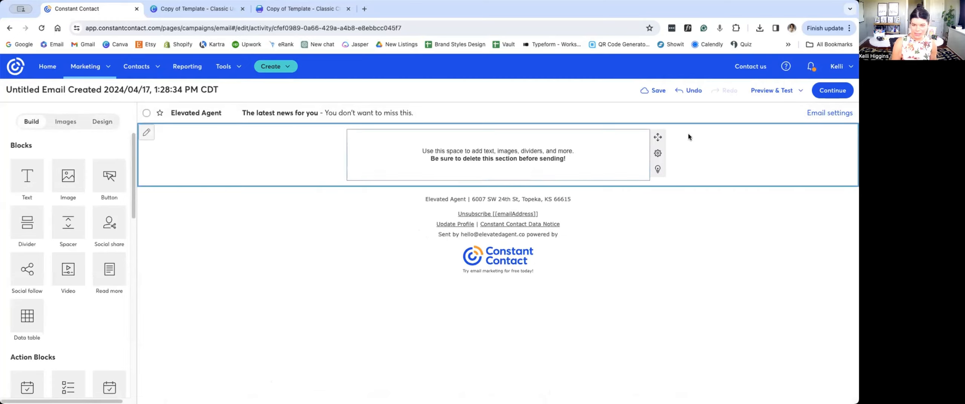
drag(68, 176, 507, 129)
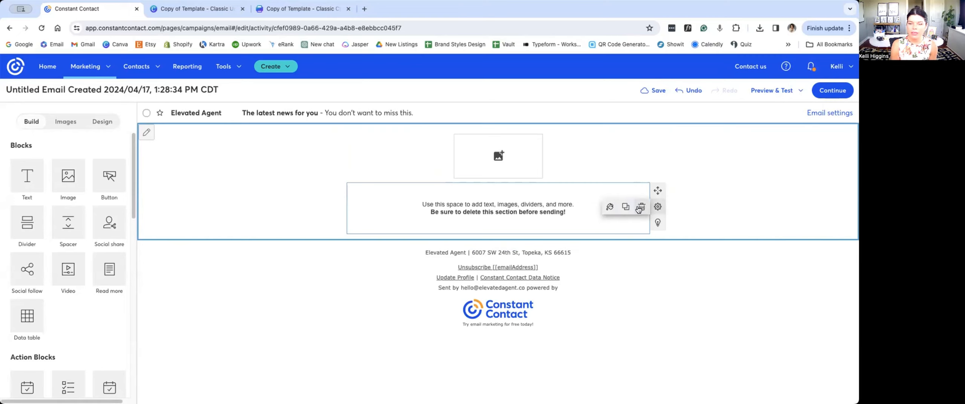
click(640, 207)
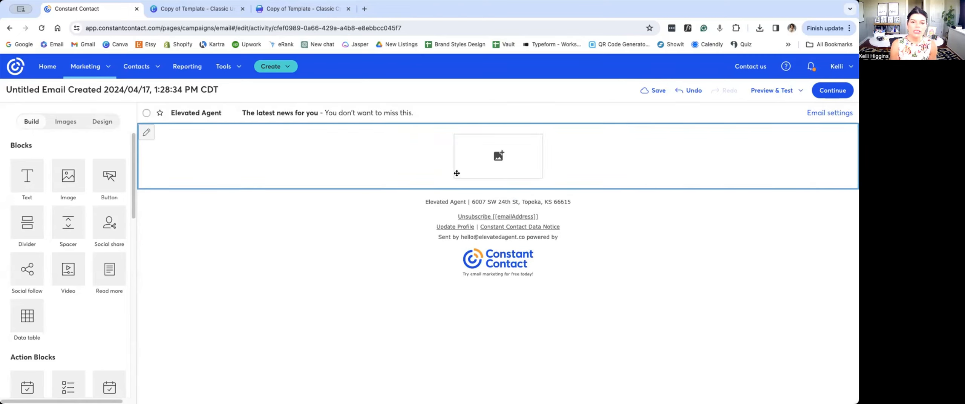
Step: Upload the address-change page 5.png to the image library and insert it into the empty image block
click(506, 157)
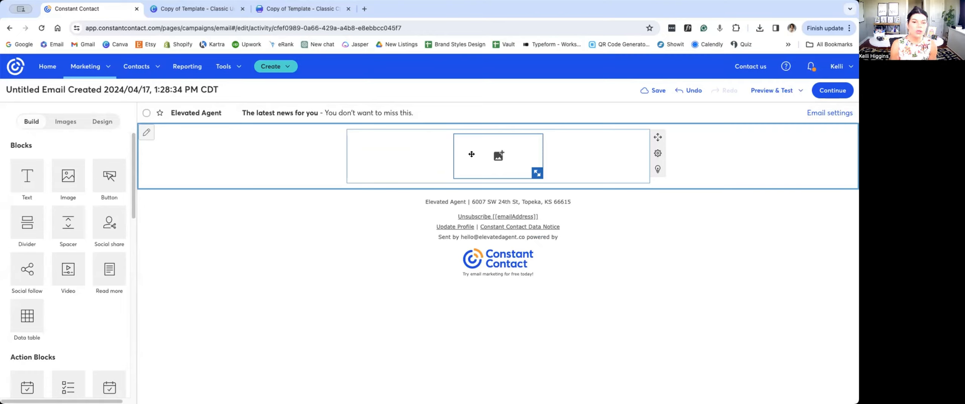
click(485, 141)
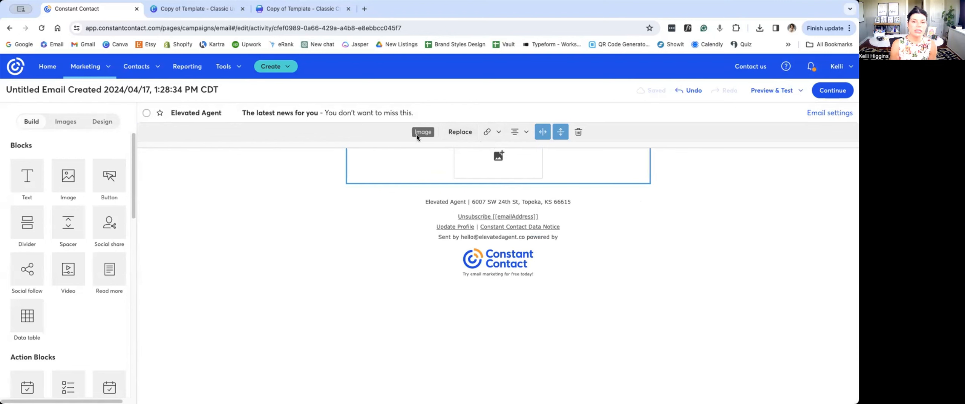
click(458, 132)
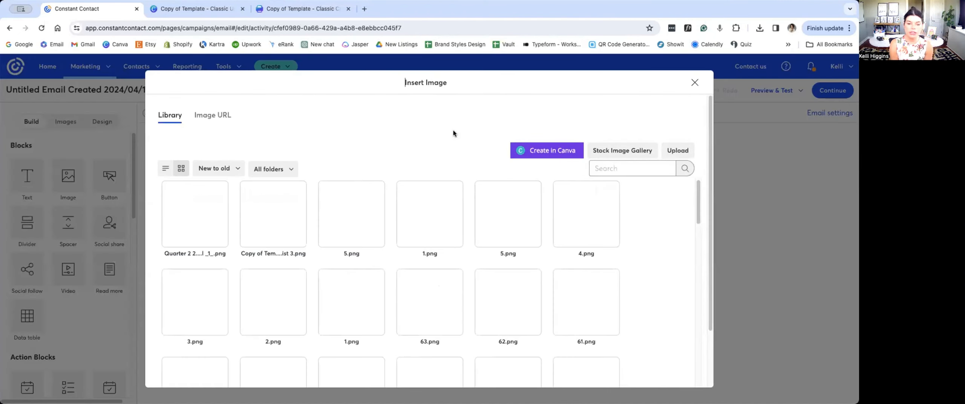
click(665, 152)
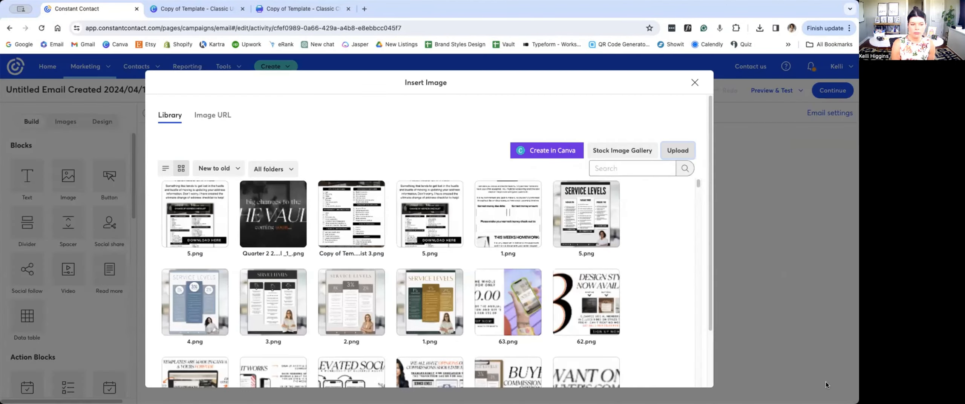
mouse_move(191, 207)
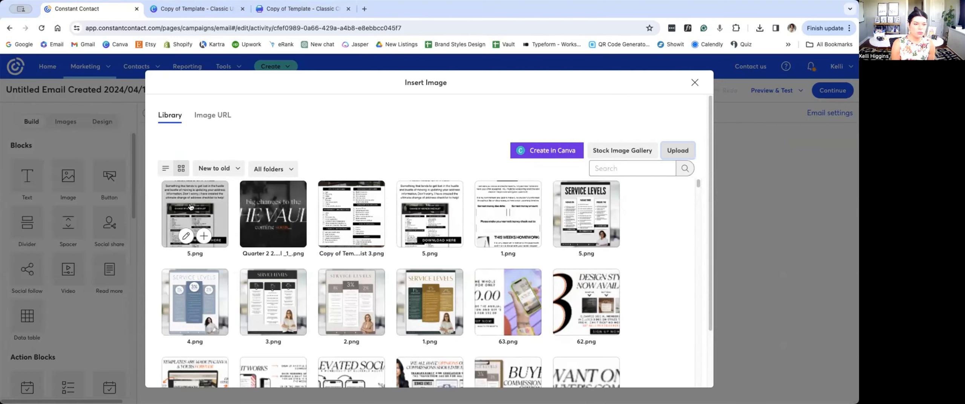
click(191, 206)
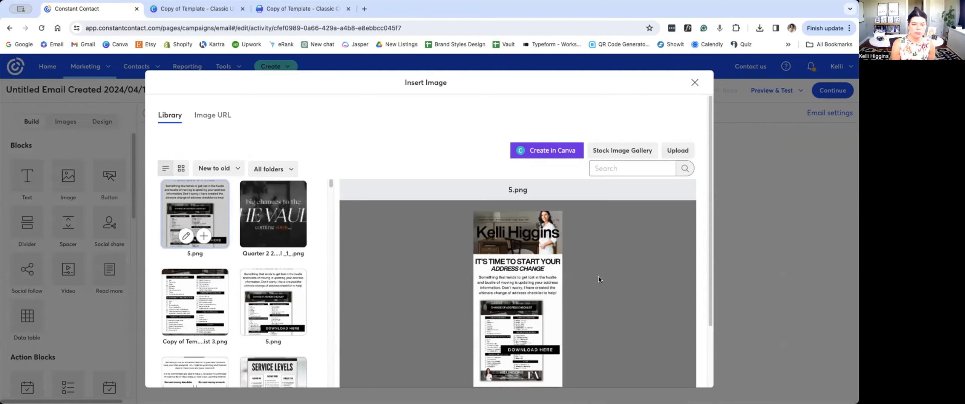
scroll(601, 274, down, 3)
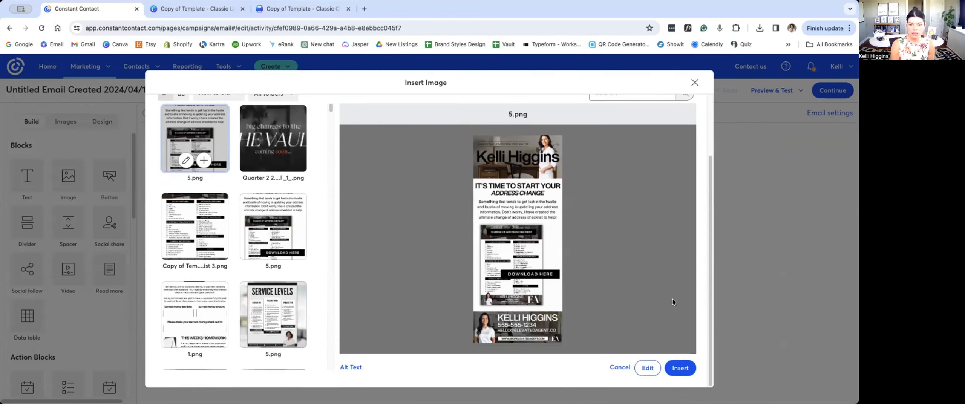
click(678, 367)
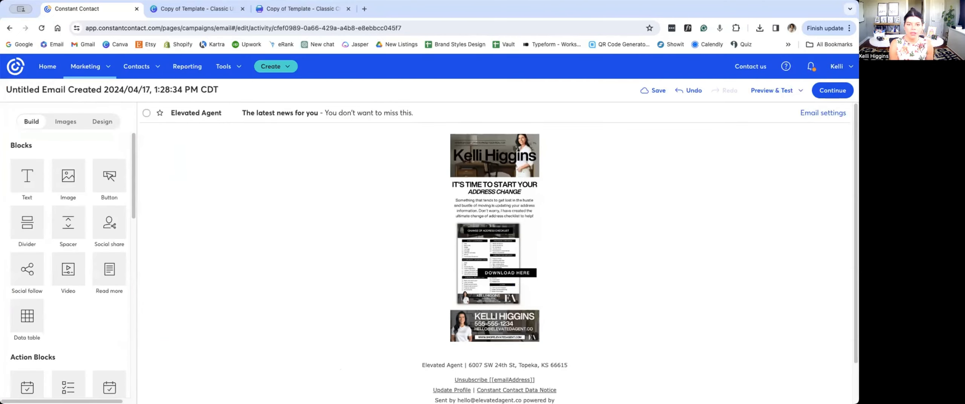
Step: Enlarge the inserted address-change image proportionally until it nearly fills the width of the email layout
mouse_move(474, 290)
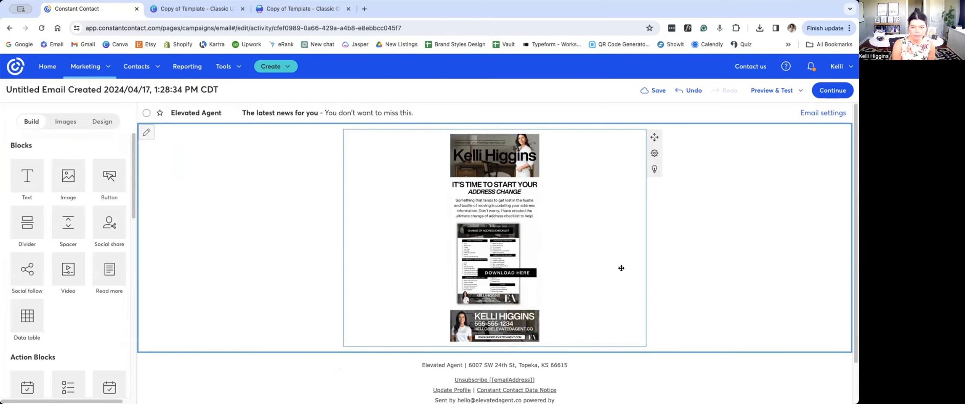
click(458, 148)
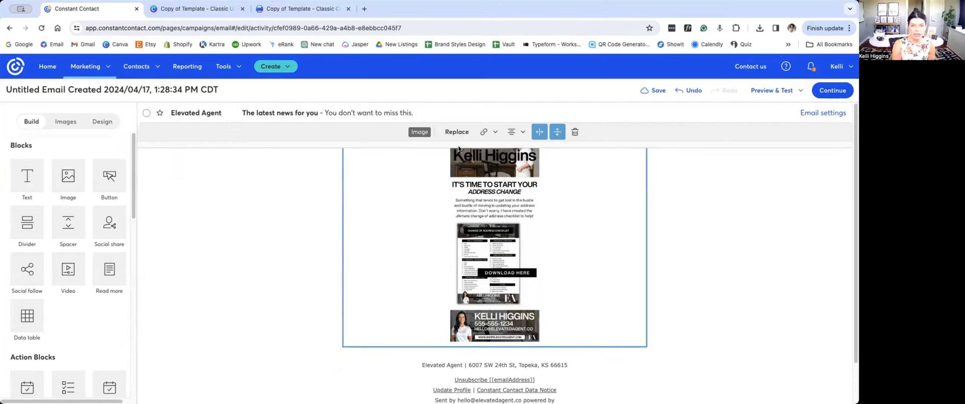
click(740, 192)
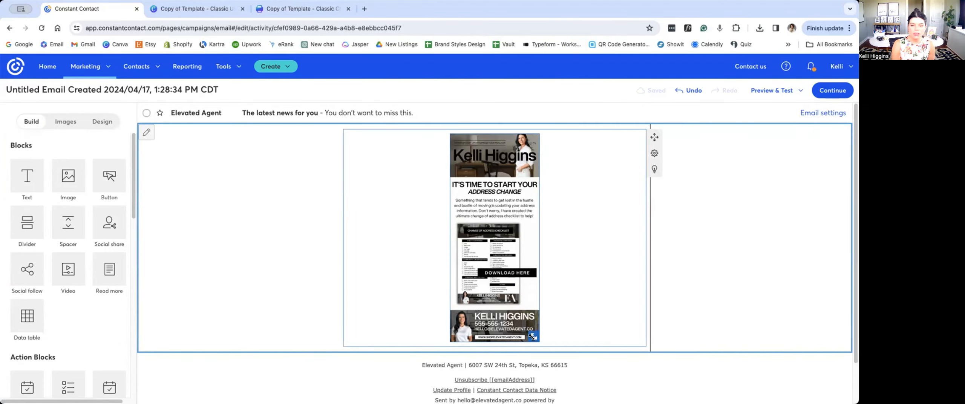
drag(531, 337, 586, 403)
scroll(588, 339, down, 7)
drag(587, 324, 623, 401)
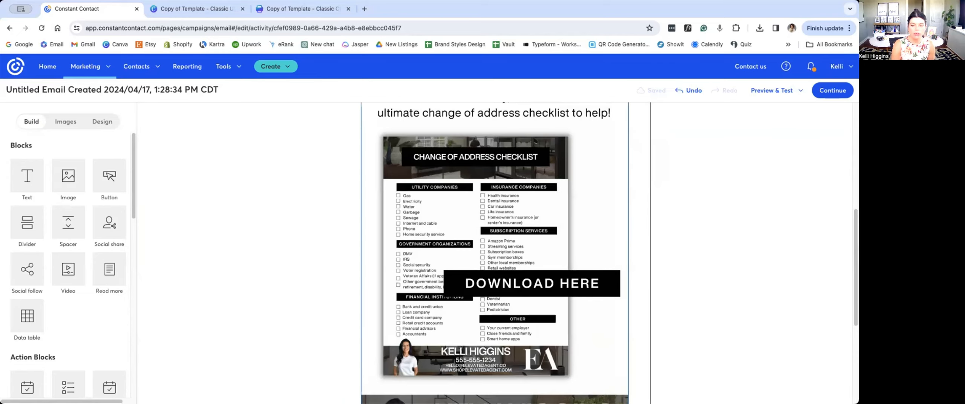
Step: Examine the enlarged email image from its banner through the checklist to the footer
scroll(614, 256, down, 5)
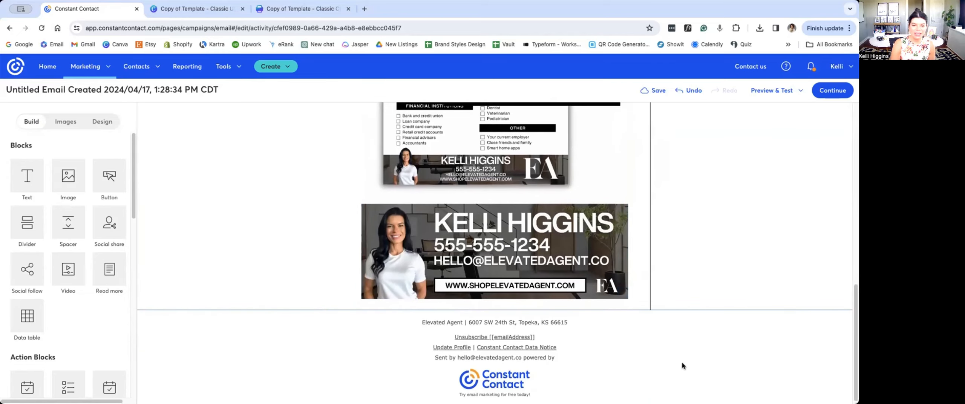
scroll(687, 362, up, 1)
scroll(687, 365, up, 3)
scroll(686, 366, up, 5)
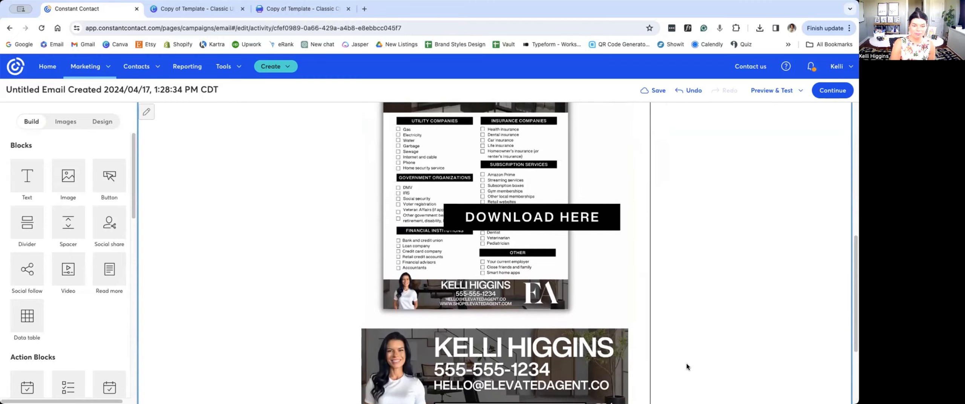
scroll(640, 369, up, 4)
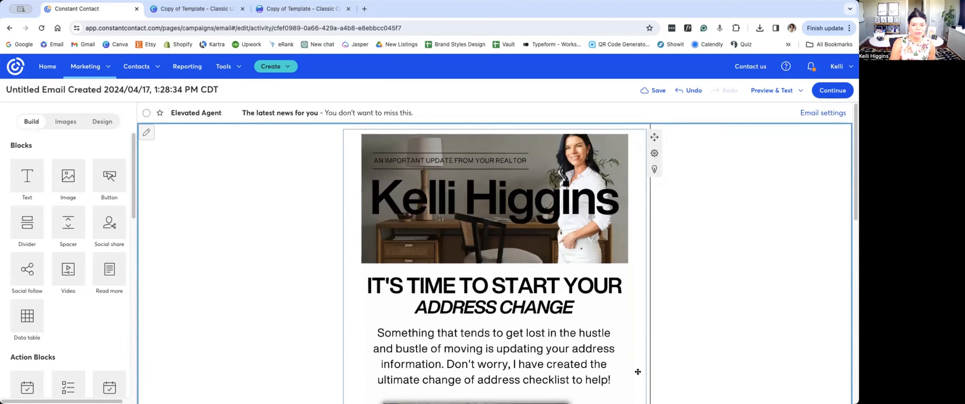
scroll(557, 355, down, 7)
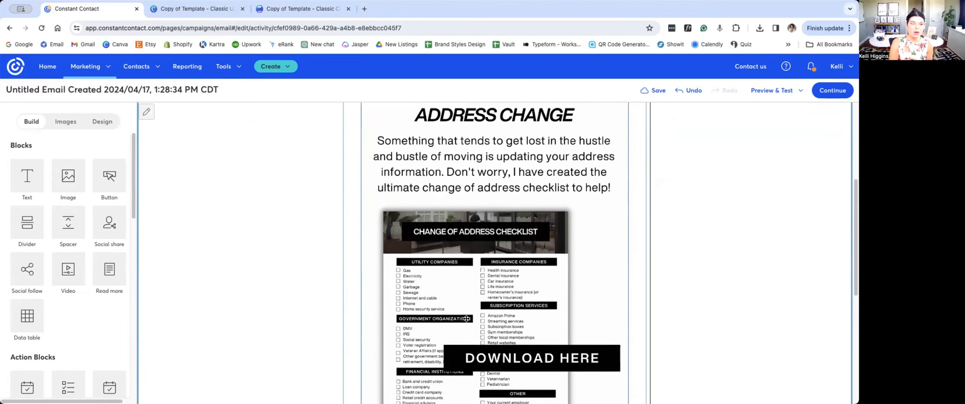
scroll(466, 318, down, 3)
scroll(479, 279, up, 4)
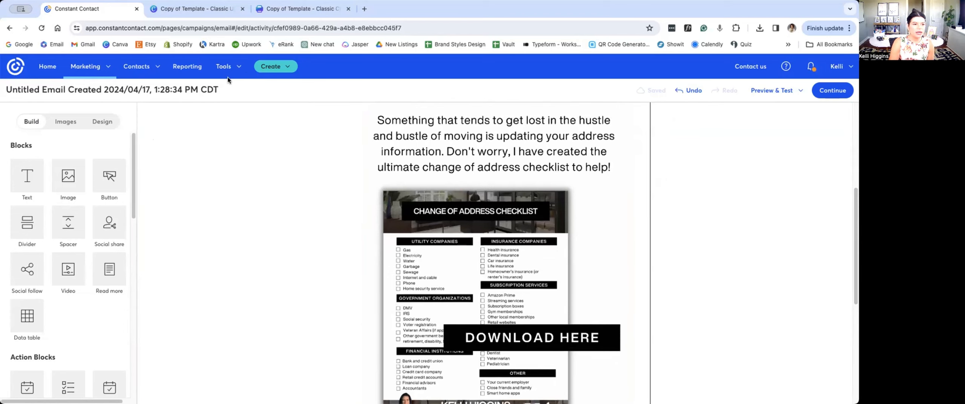
Step: Rename the campaign with the client's name followed by "UC Checklist Download" and save the name
click(226, 89)
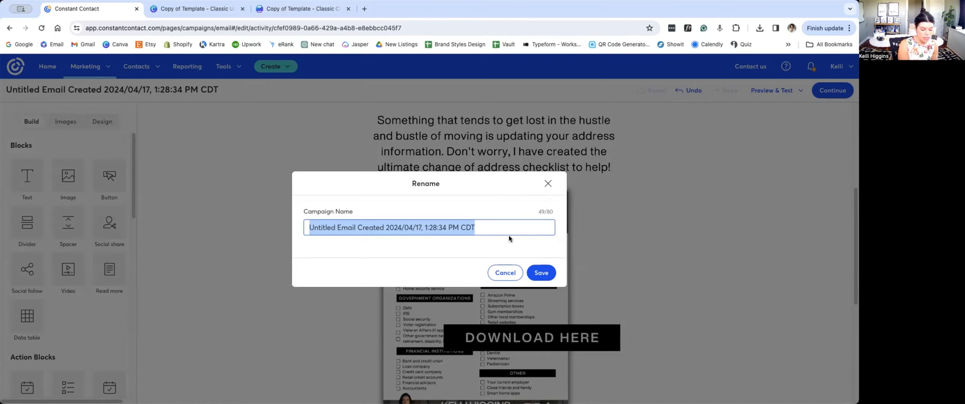
text(Mr Smiths UC Che)
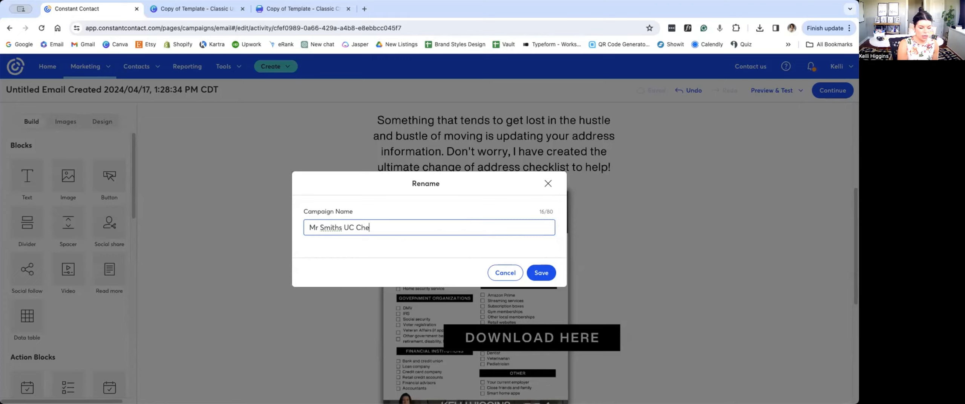
text(ownload)
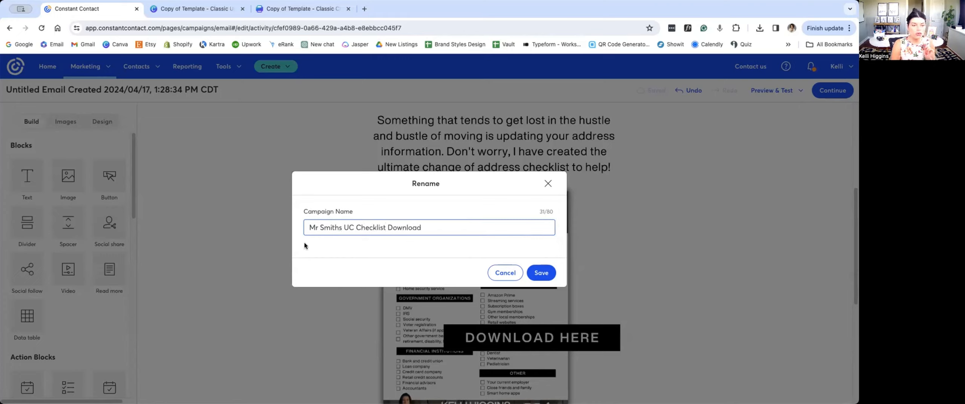
click(527, 271)
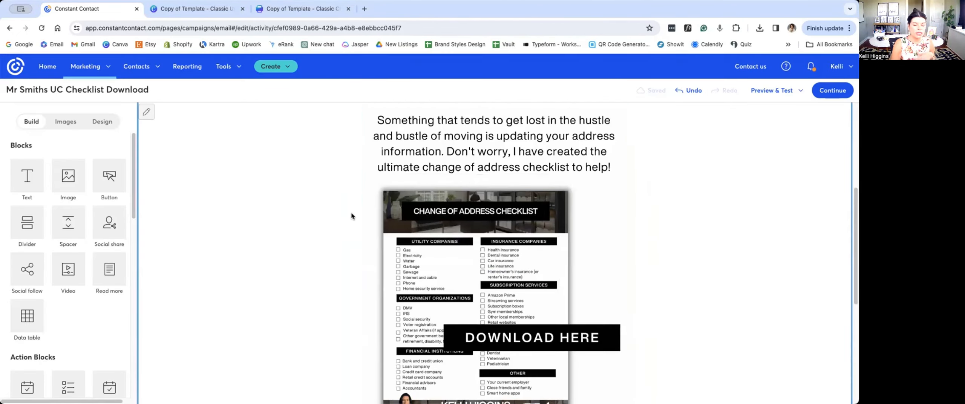
Step: Set the email's subject to "A Surprise Freebie Just For You!" and save the email settings
scroll(352, 213, up, 5)
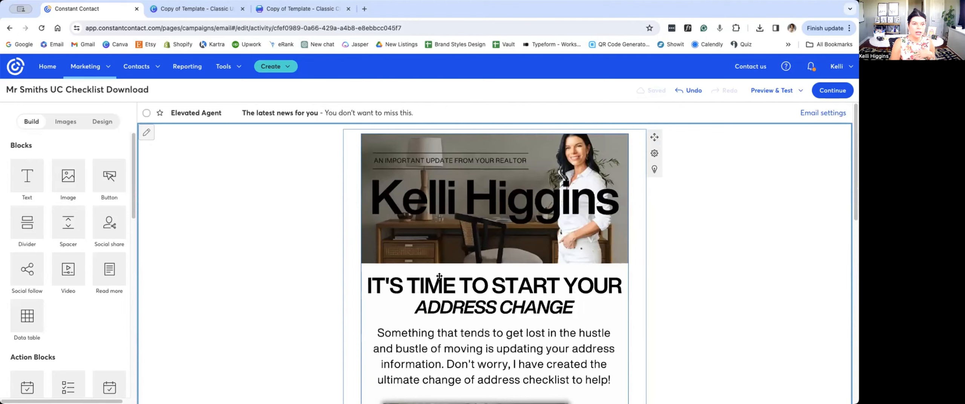
click(248, 113)
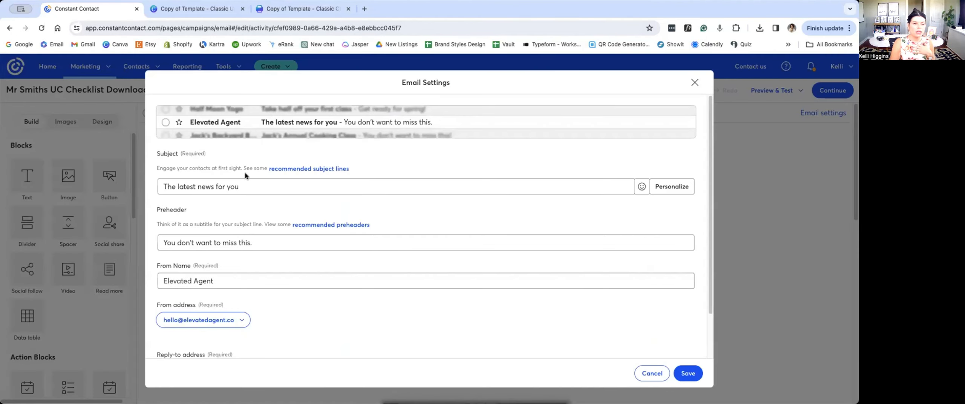
triple_click(243, 184)
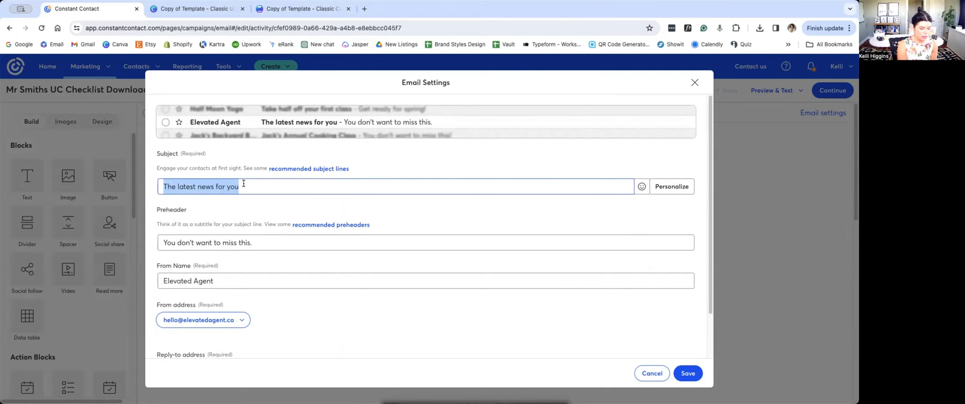
text(A S)
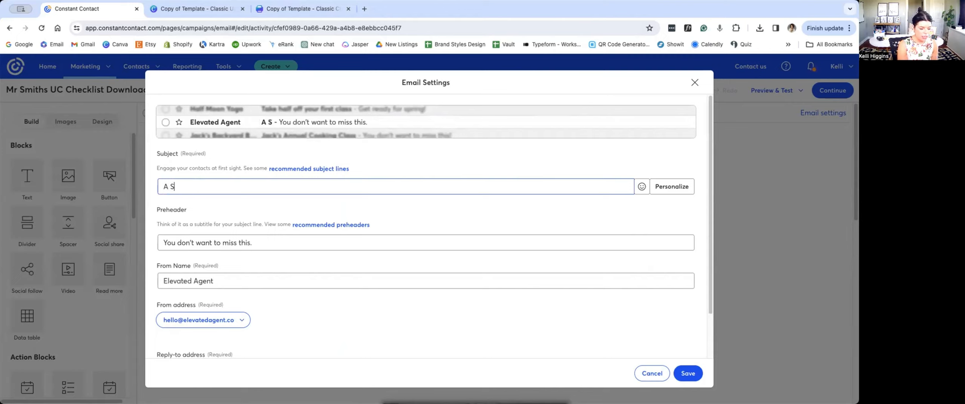
text(urprise Fr)
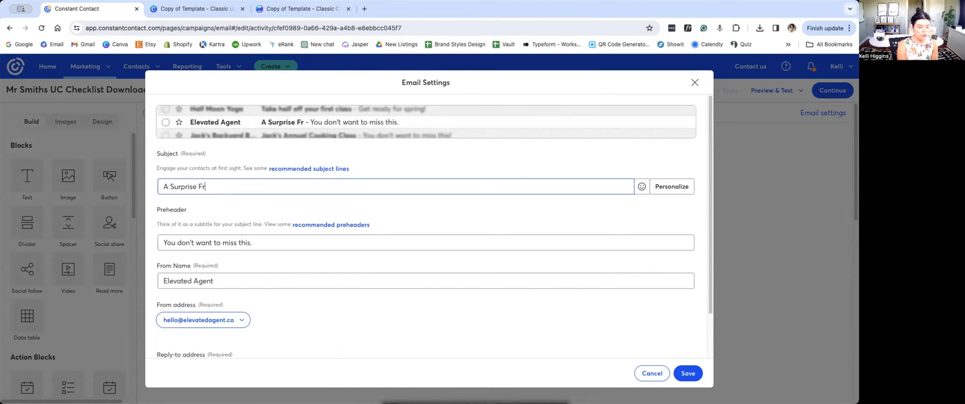
text(eebie Just)
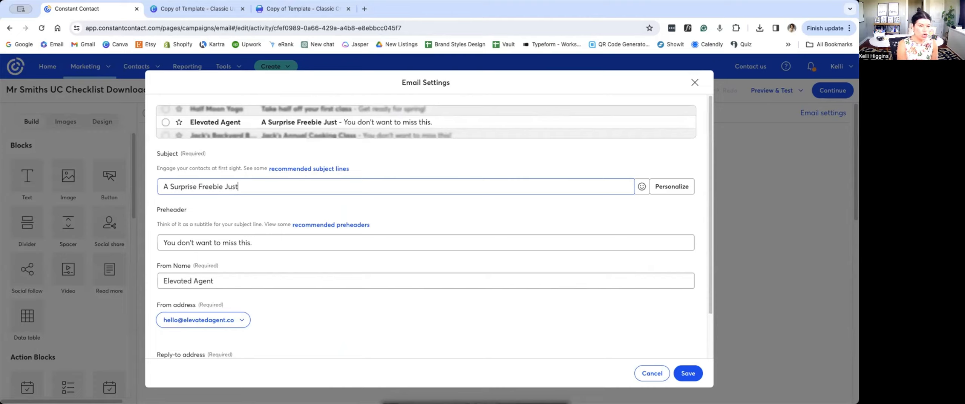
text( For You!)
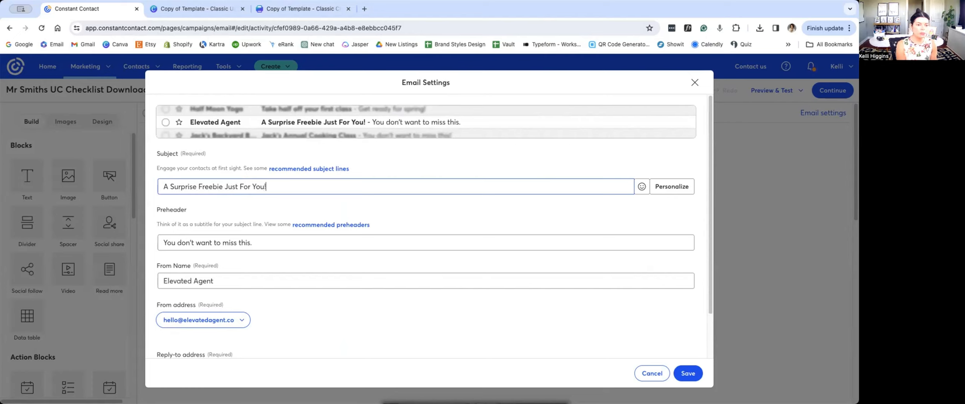
triple_click(251, 238)
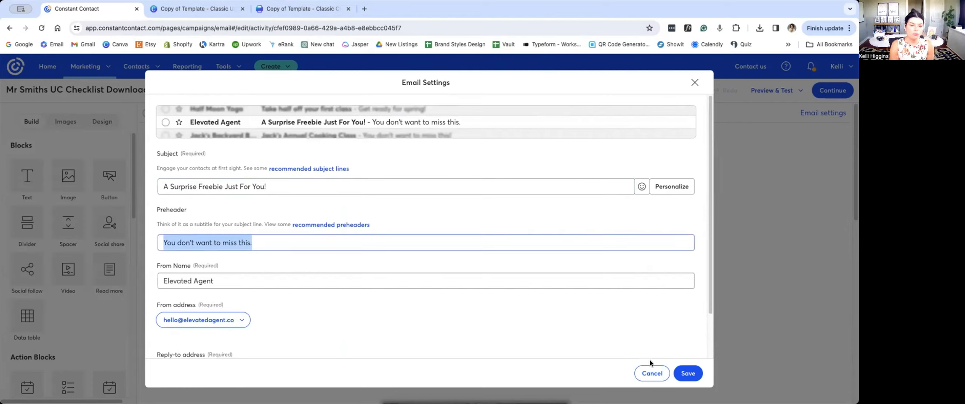
click(692, 375)
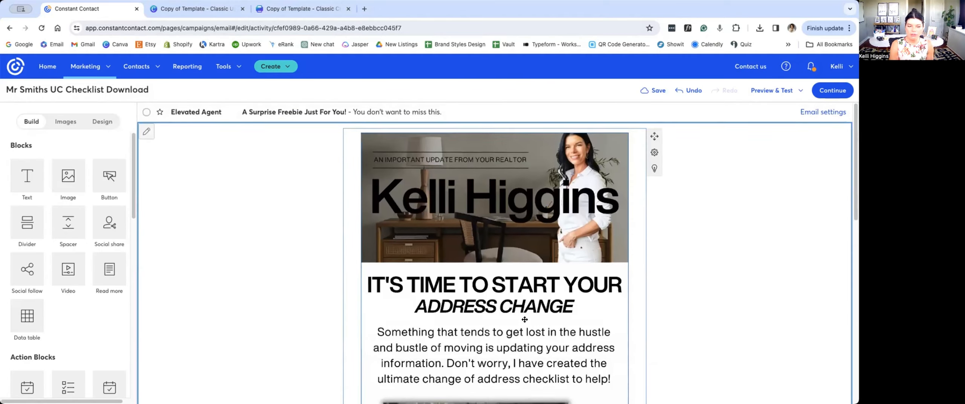
Step: Review the email body from the heading down to the change of address checklist and its "Download Here" graphic
scroll(524, 319, down, 4)
scroll(524, 319, down, 4)
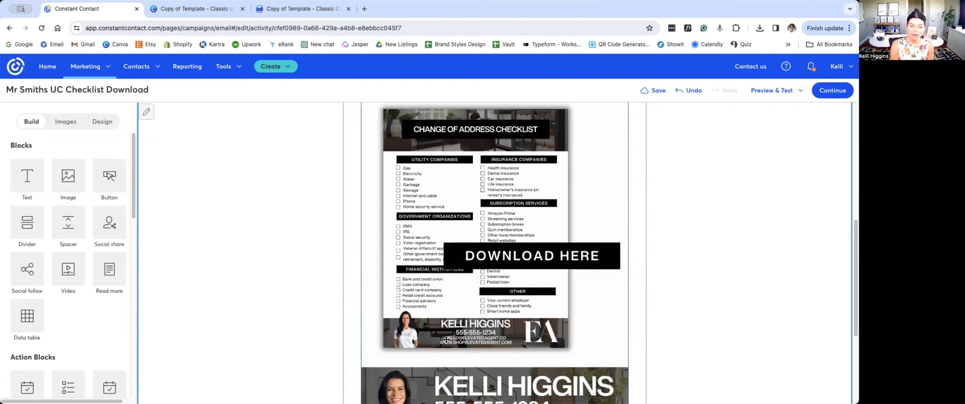
scroll(446, 339, up, 1)
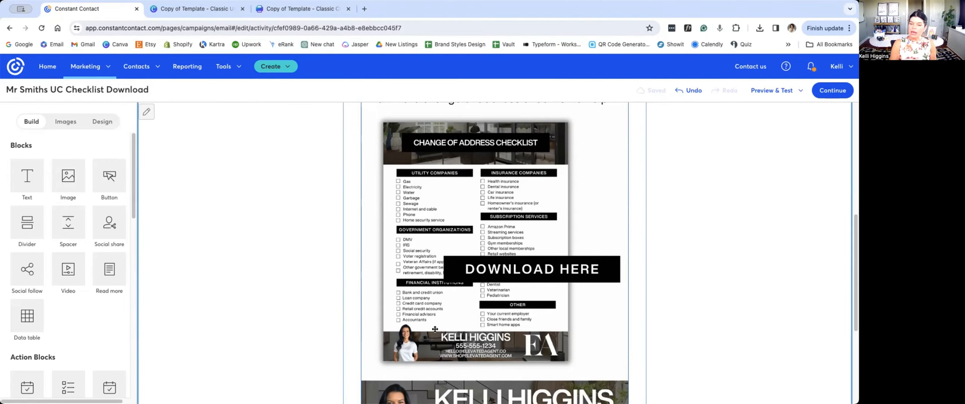
scroll(436, 334, down, 3)
scroll(434, 329, up, 10)
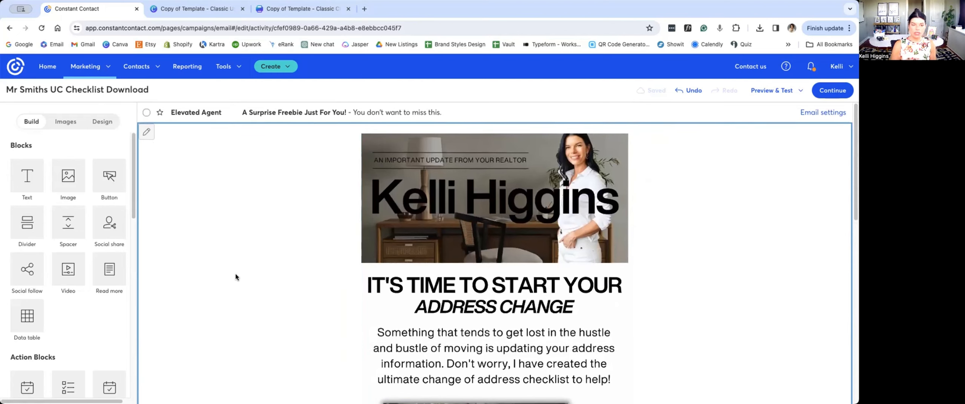
scroll(235, 276, down, 2)
scroll(235, 277, down, 3)
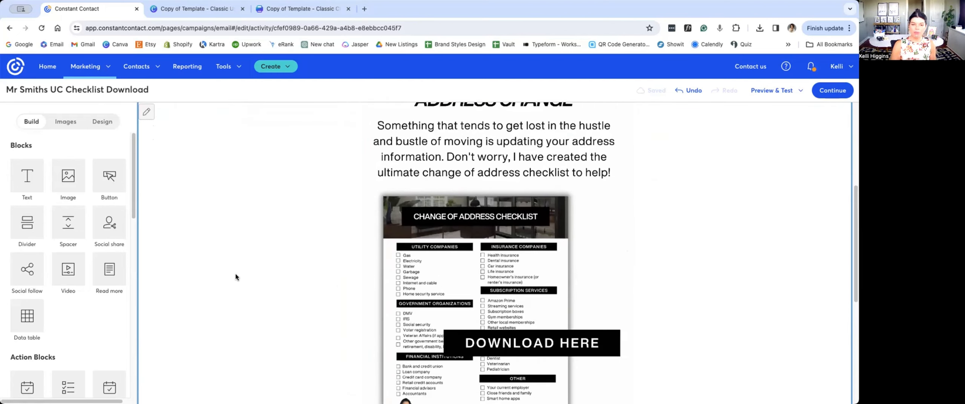
scroll(240, 279, up, 1)
scroll(240, 279, up, 4)
scroll(240, 279, down, 4)
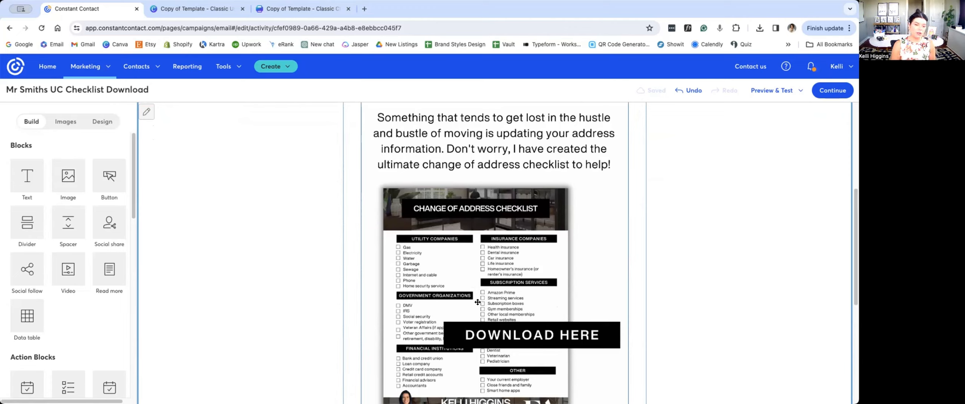
Step: Link the email's checklist image to the uploaded document "Copy of Template - Classic Change of Address Checklist 3.pdf"
click(477, 302)
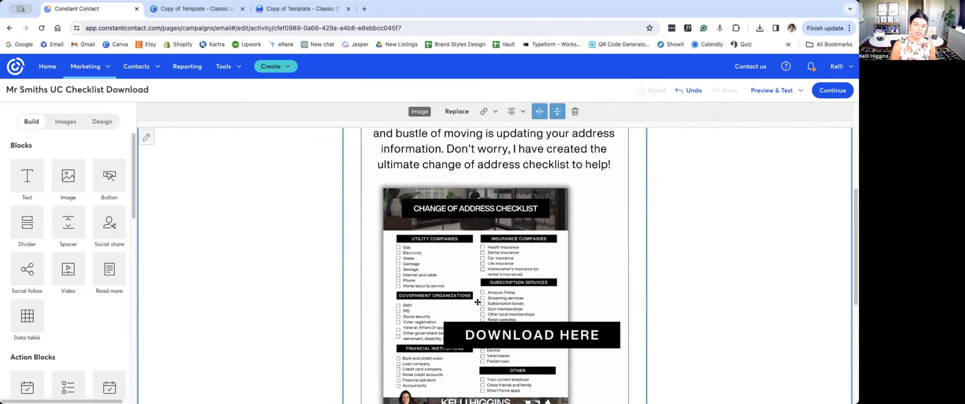
click(483, 112)
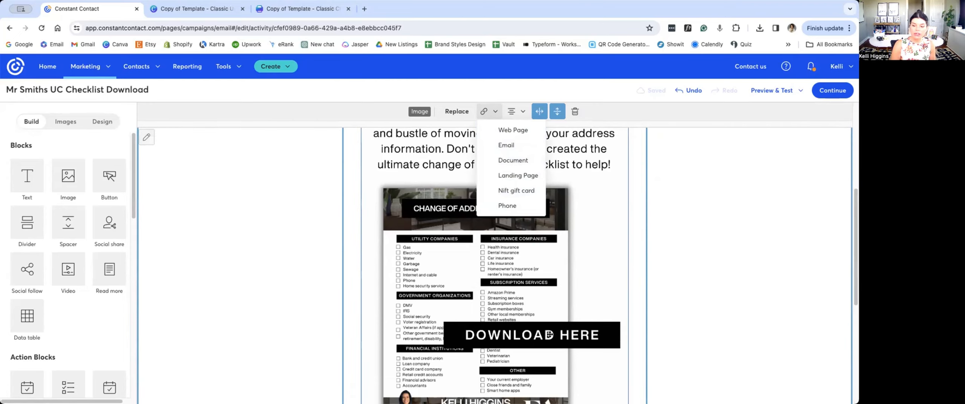
click(508, 163)
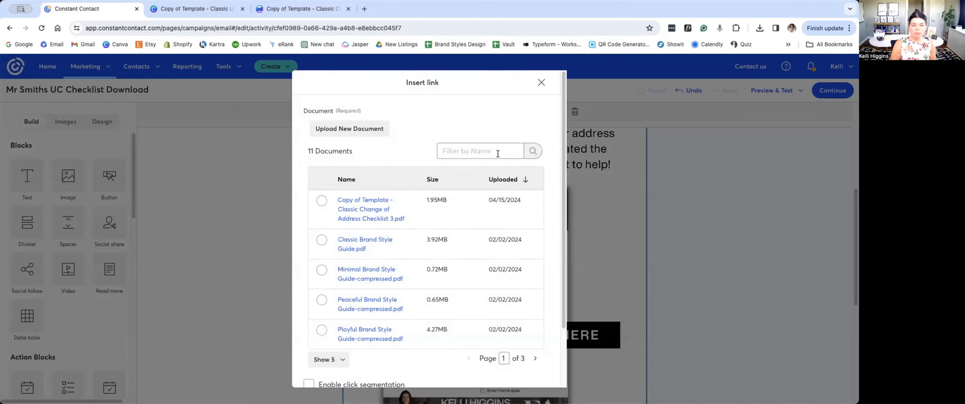
click(353, 130)
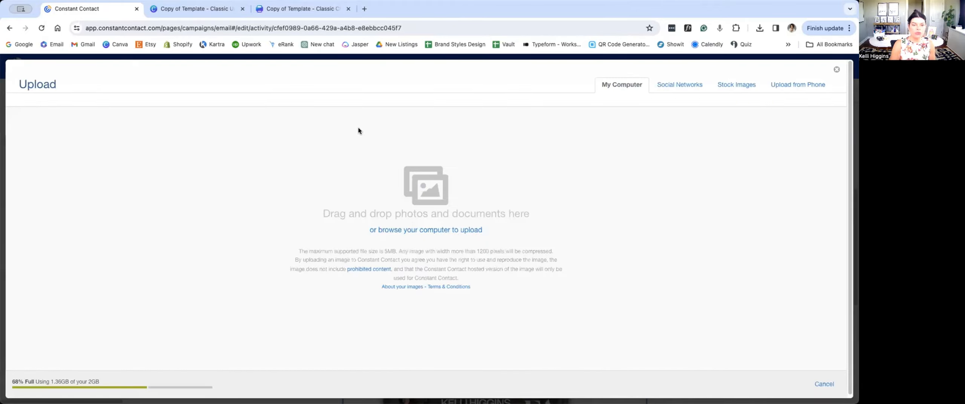
click(835, 72)
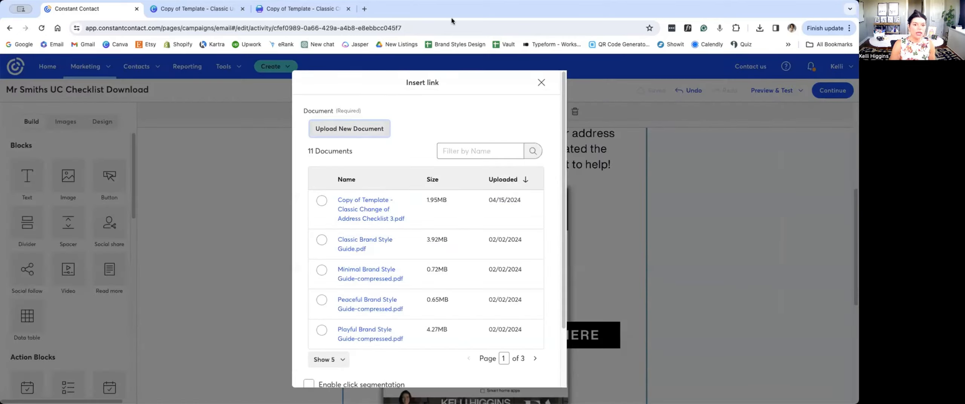
click(320, 201)
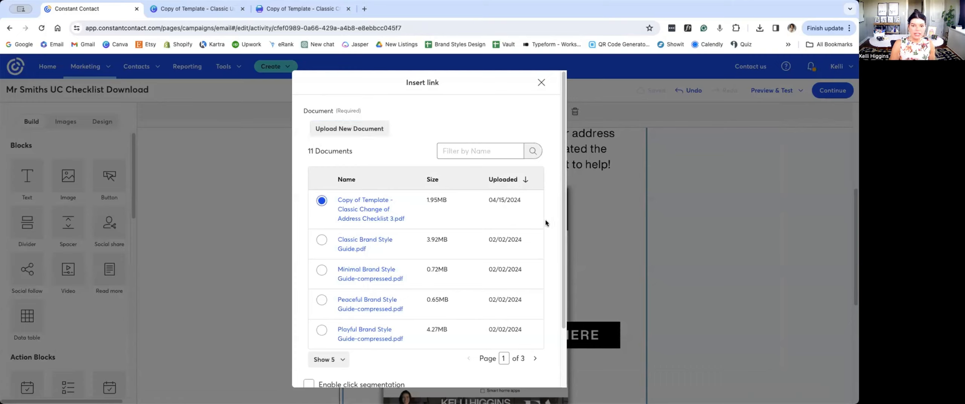
scroll(553, 169, down, 2)
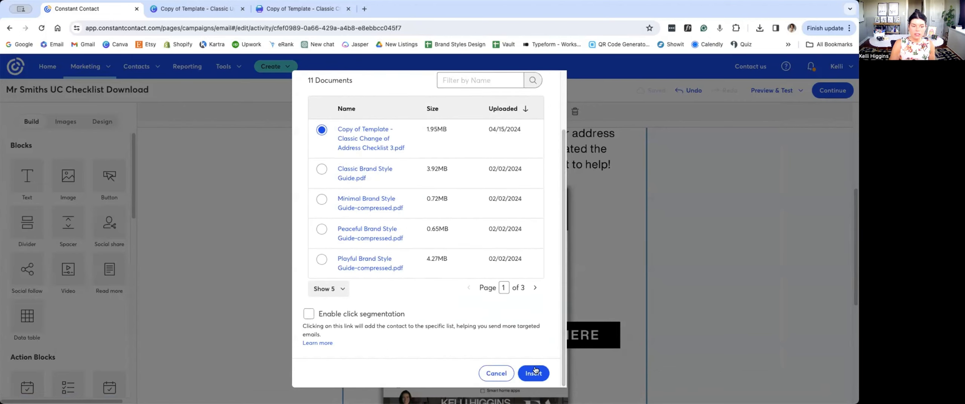
click(524, 374)
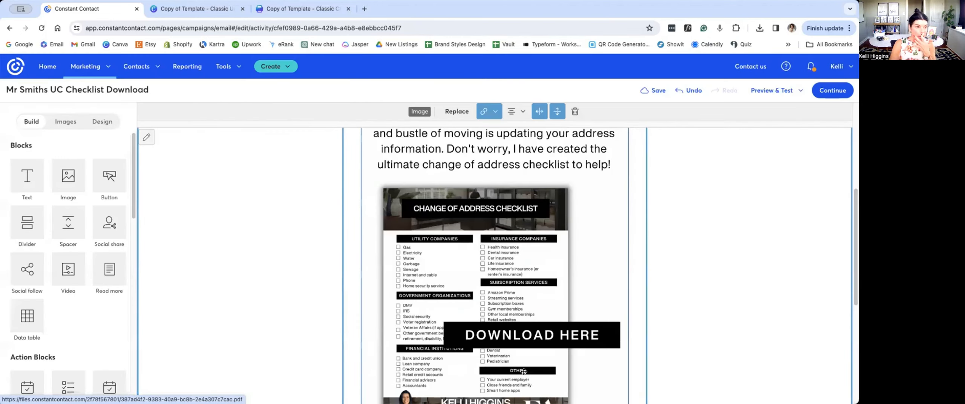
scroll(577, 284, down, 3)
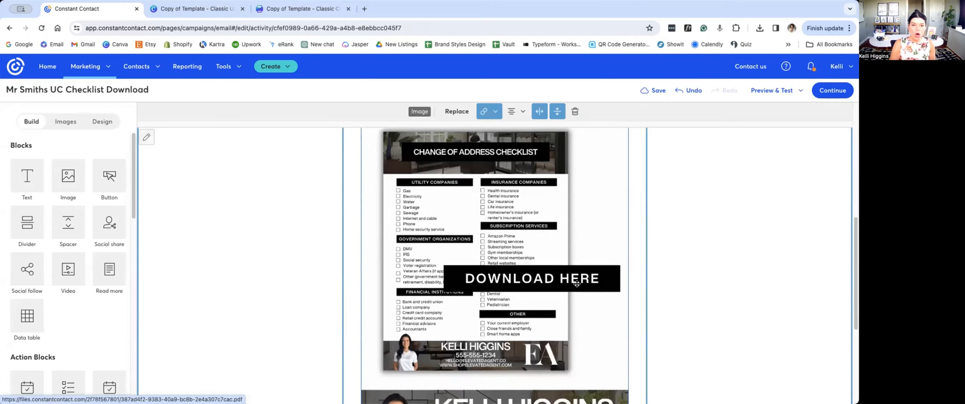
scroll(577, 283, down, 4)
scroll(577, 284, up, 12)
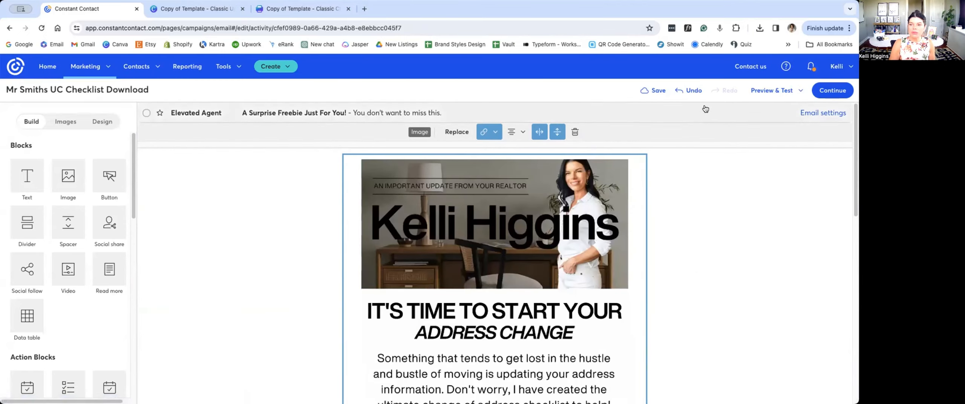